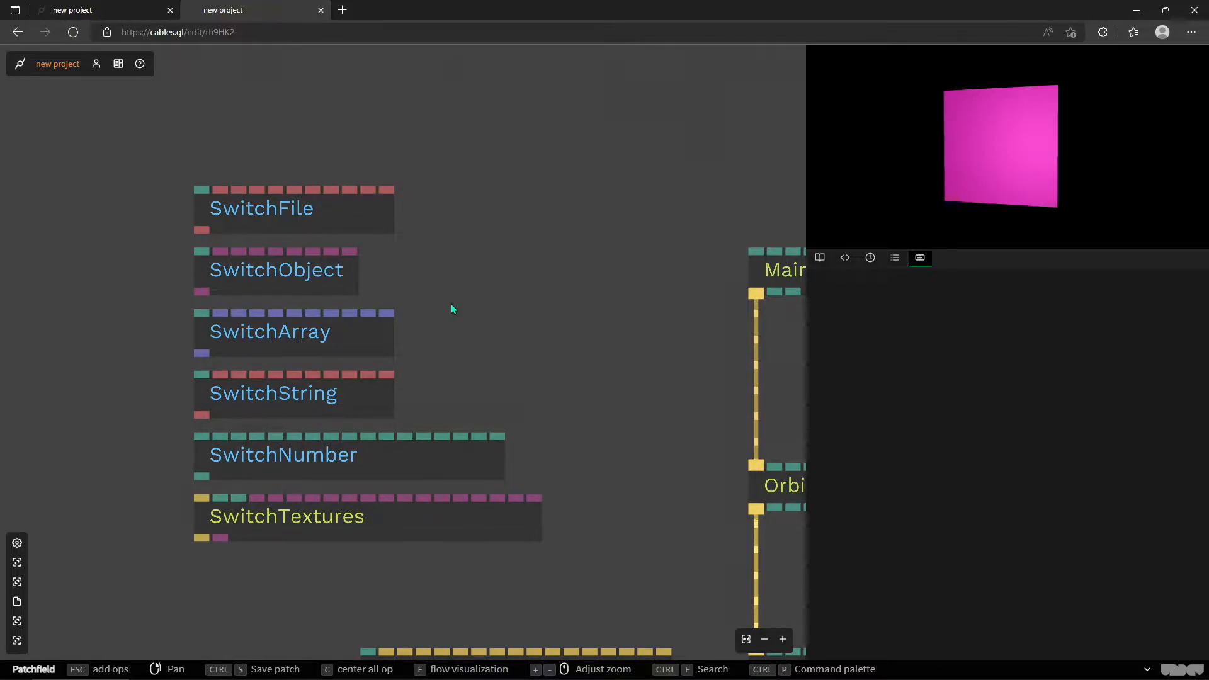
- Look over the Switch ops for each data type and the chain from MainLoop through OrbitControls and PhongMaterial to Cube
{"action": "scroll", "coordinate": [403, 307], "scroll_direction": "up", "scroll_amount": 3}
{"action": "left_click_drag", "start_coordinate": [428, 296], "coordinate": [498, 257]}
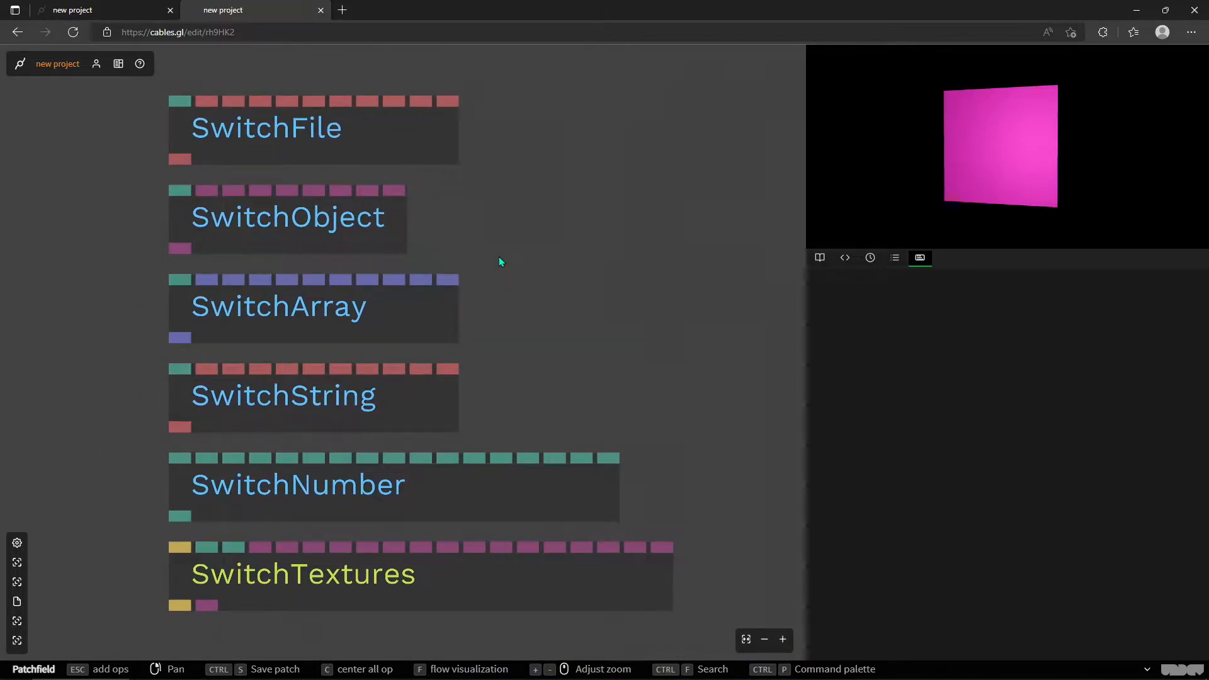
{"action": "scroll", "coordinate": [502, 258], "scroll_direction": "down", "scroll_amount": 3}
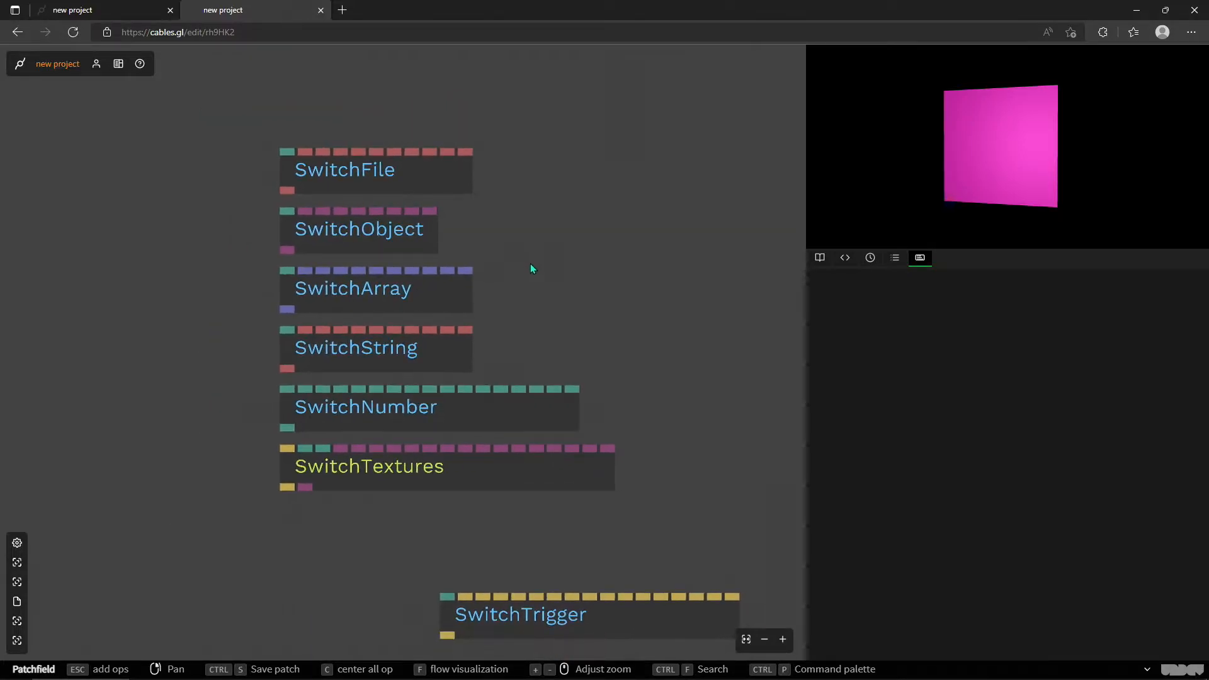
{"action": "left_click_drag", "start_coordinate": [530, 263], "coordinate": [501, 228]}
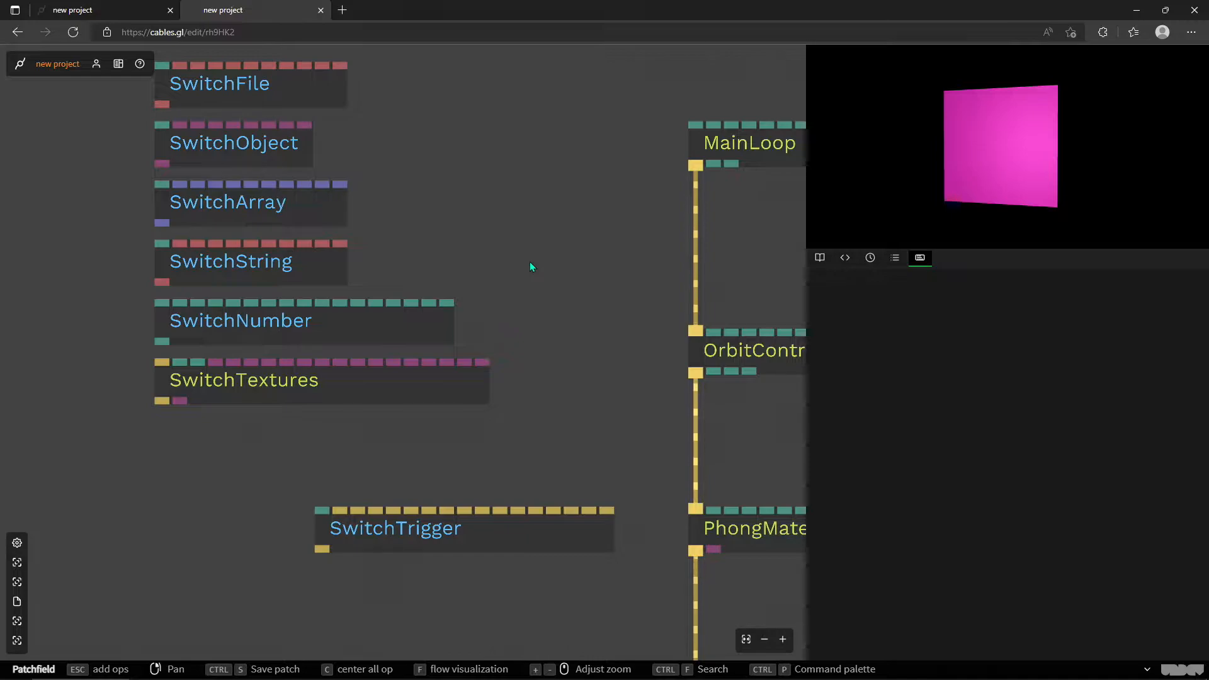
{"action": "left_click_drag", "start_coordinate": [547, 306], "coordinate": [473, 233]}
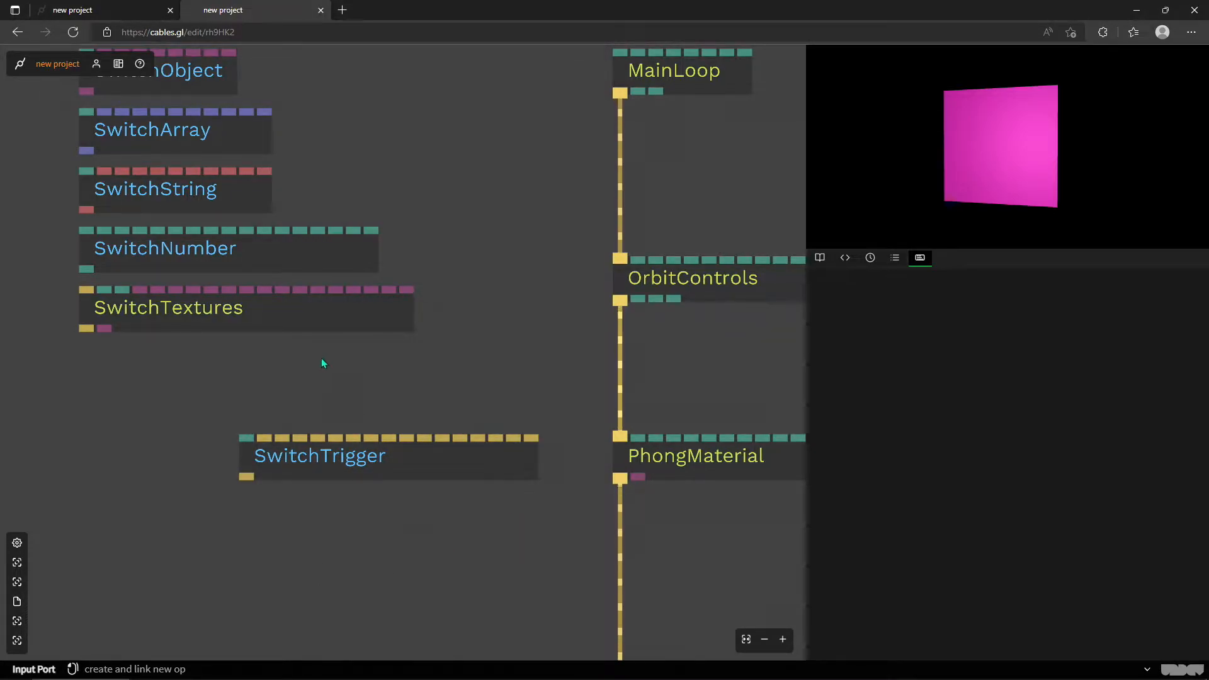
{"action": "left_click_drag", "start_coordinate": [464, 259], "coordinate": [491, 372]}
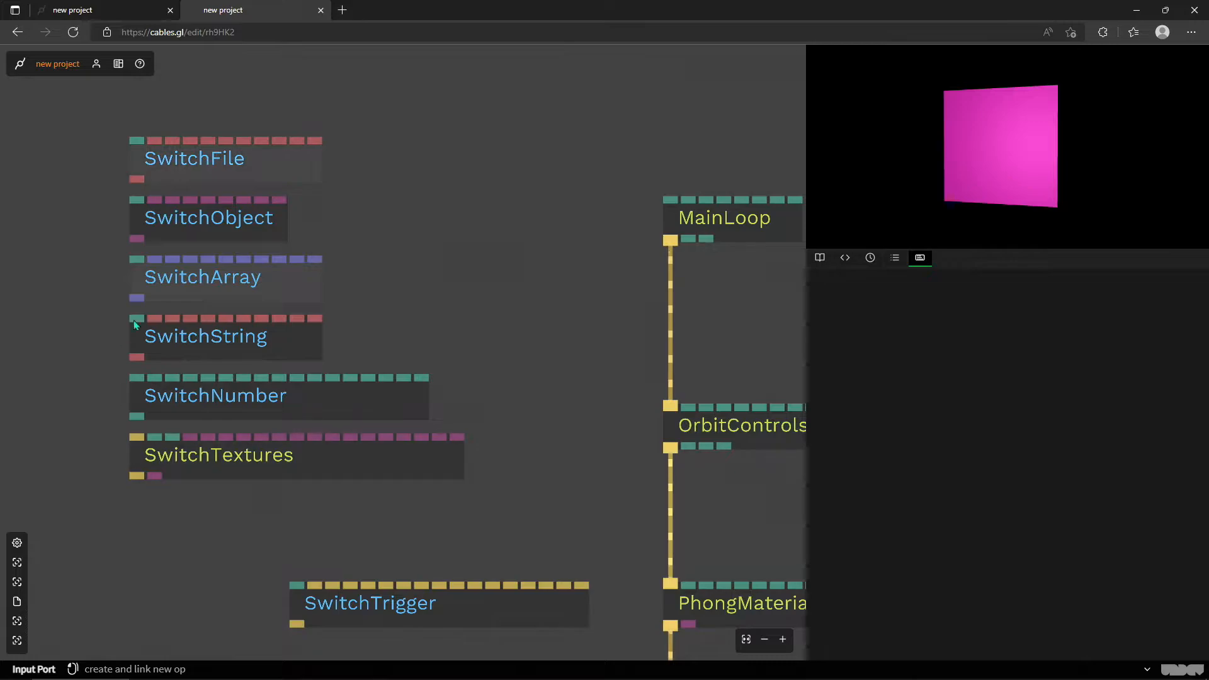
{"action": "left_click_drag", "start_coordinate": [546, 447], "coordinate": [403, 221]}
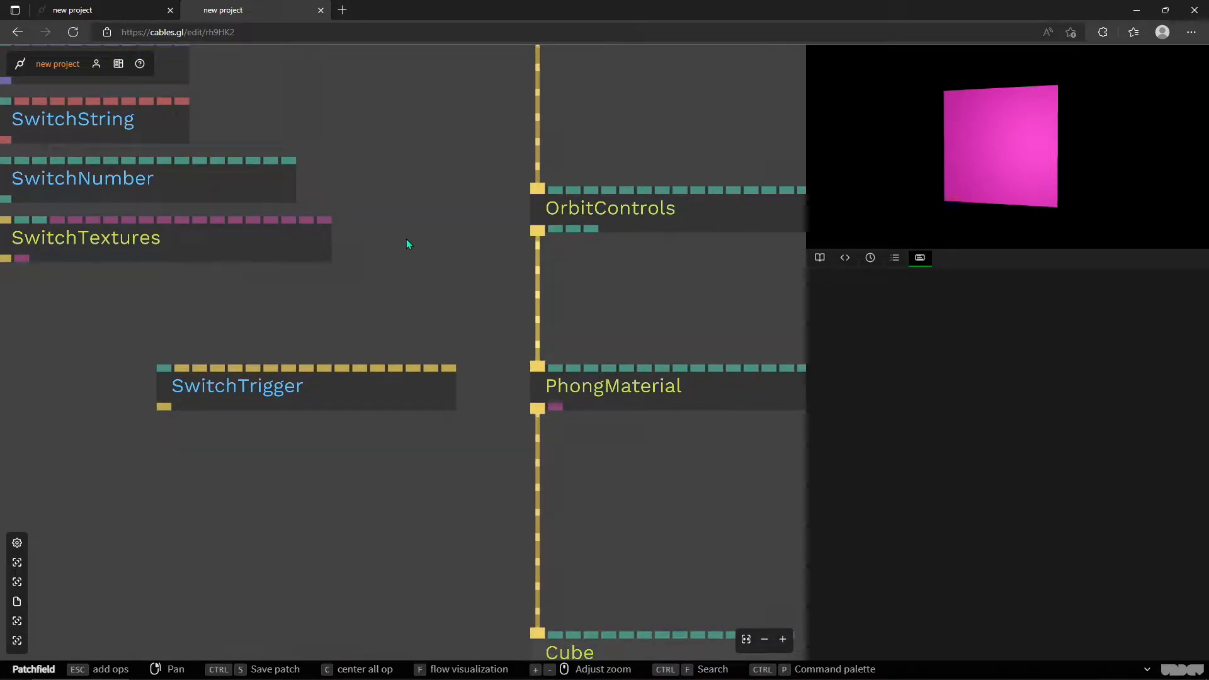
{"action": "left_click_drag", "start_coordinate": [428, 293], "coordinate": [298, 183]}
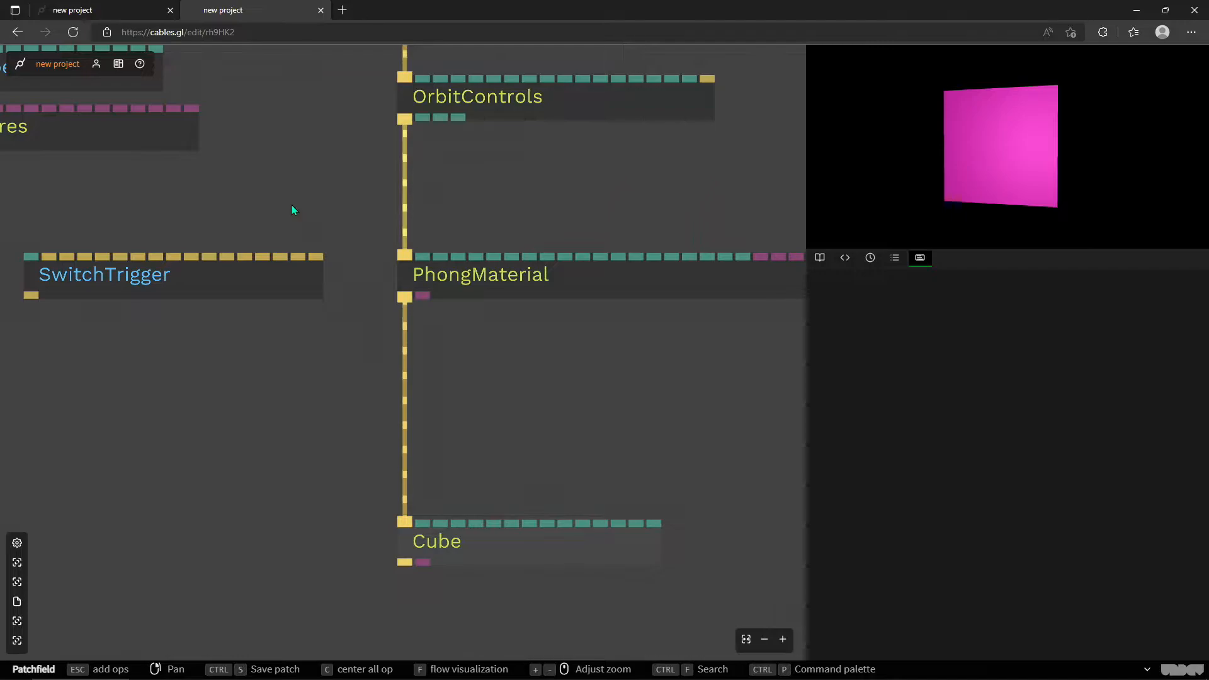
{"action": "scroll", "coordinate": [129, 252], "scroll_direction": "left", "scroll_amount": 3}
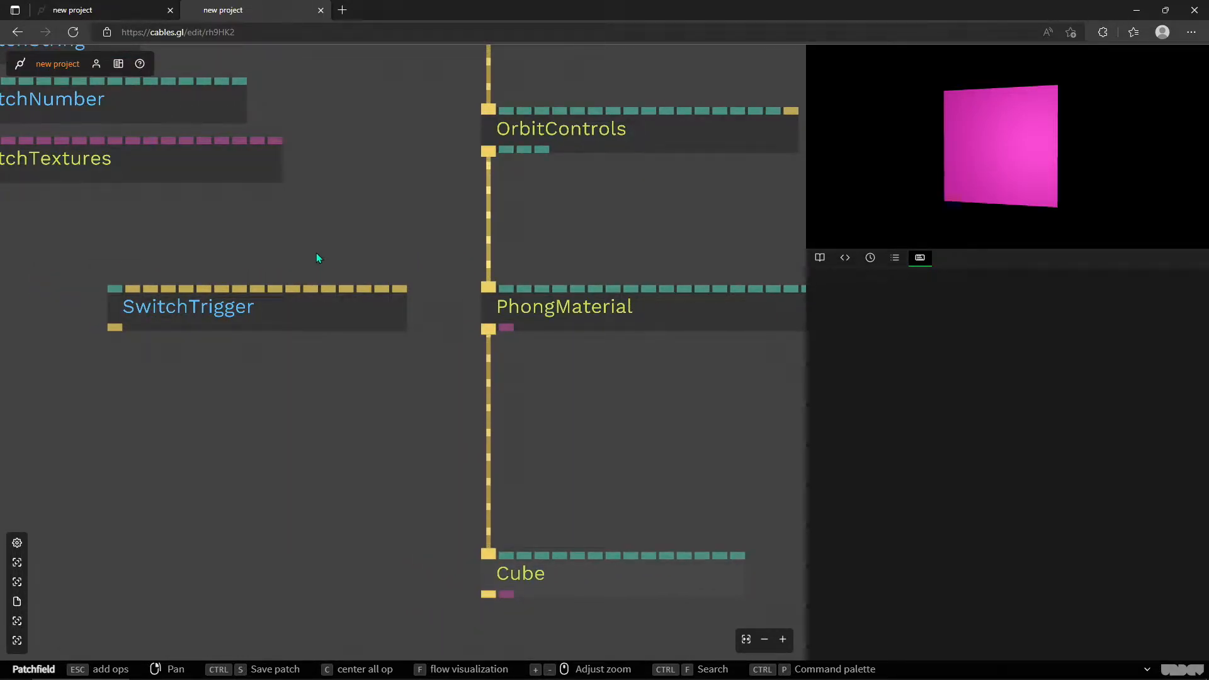
- Remove the cable between PhongMaterial and Cube and place the SwitchTrigger op in the gap between them
{"action": "left_click", "coordinate": [199, 304]}
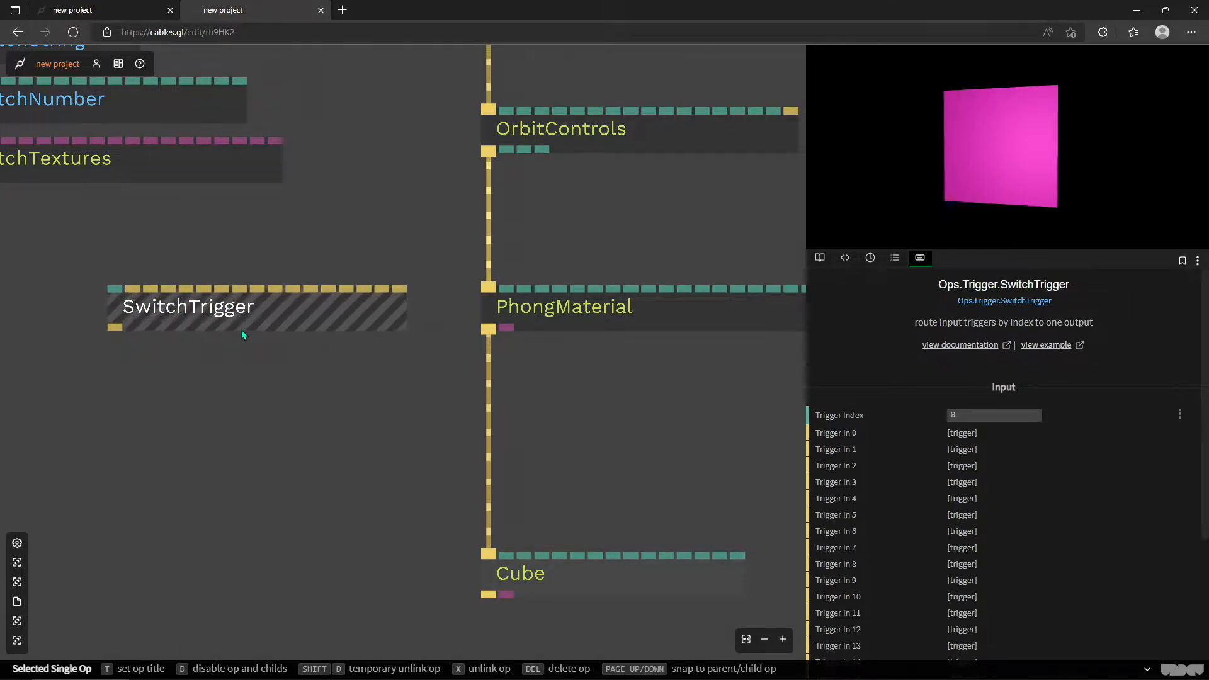
{"action": "left_click_drag", "start_coordinate": [204, 309], "coordinate": [456, 298]}
{"action": "scroll", "coordinate": [346, 366], "scroll_direction": "up", "scroll_amount": 3}
{"action": "left_click_drag", "start_coordinate": [425, 247], "coordinate": [271, 420]}
{"action": "scroll", "coordinate": [350, 335], "scroll_direction": "down", "scroll_amount": 3}
{"action": "scroll", "coordinate": [454, 176], "scroll_direction": "down", "scroll_amount": 3}
{"action": "left_click_drag", "start_coordinate": [381, 254], "coordinate": [269, 297]}
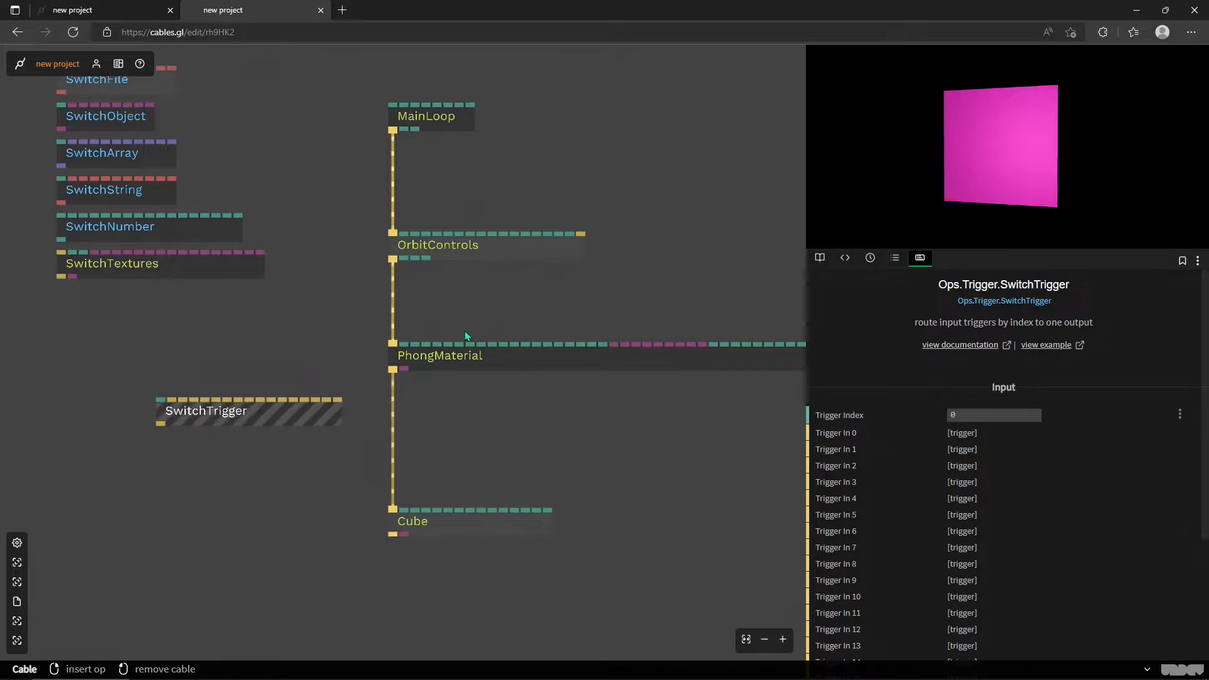
{"action": "right_click", "coordinate": [392, 409]}
{"action": "left_click_drag", "start_coordinate": [242, 408], "coordinate": [474, 427]}
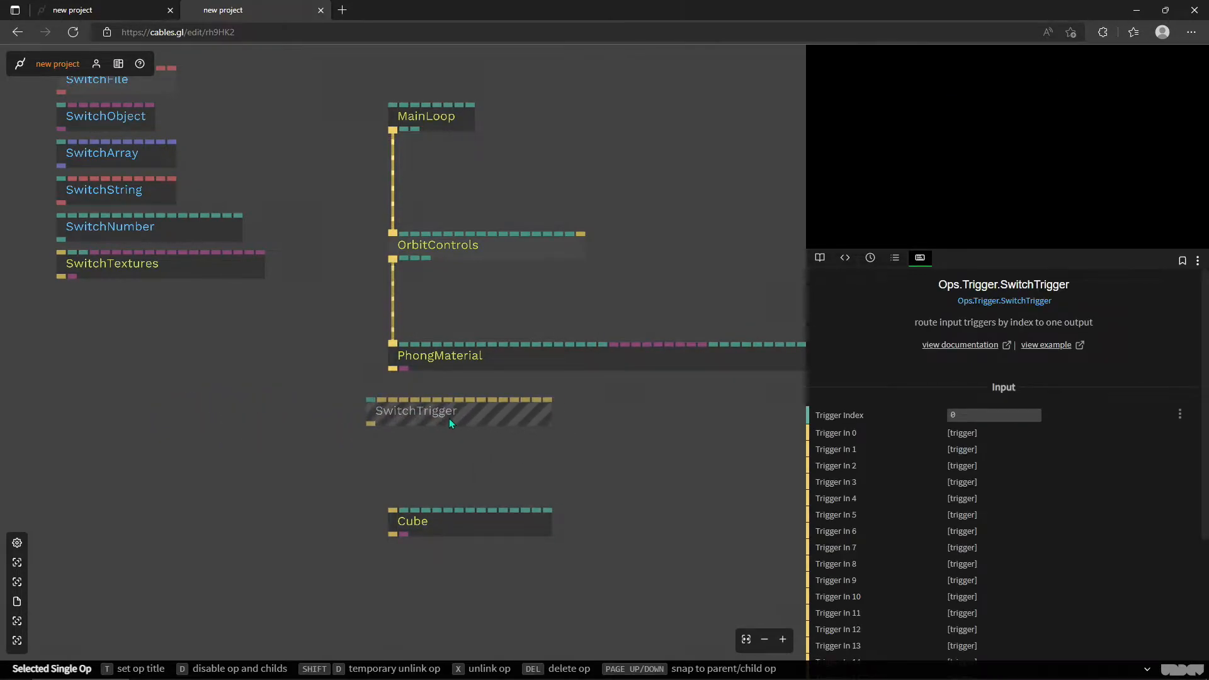
- Link PhongMaterial's trigger output to SwitchTrigger's Trigger in 0 and SwitchTrigger's output to Cube's Render input
{"action": "left_click_drag", "start_coordinate": [392, 370], "coordinate": [428, 407]}
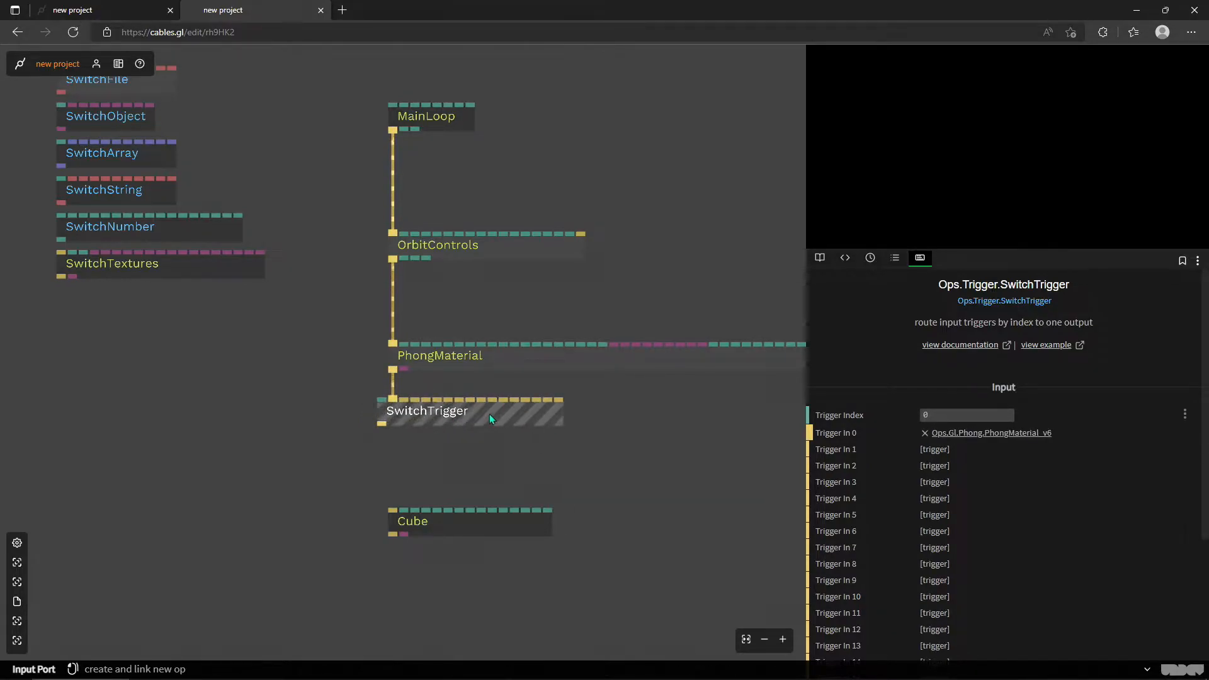
{"action": "scroll", "coordinate": [362, 409], "scroll_direction": "up", "scroll_amount": 3}
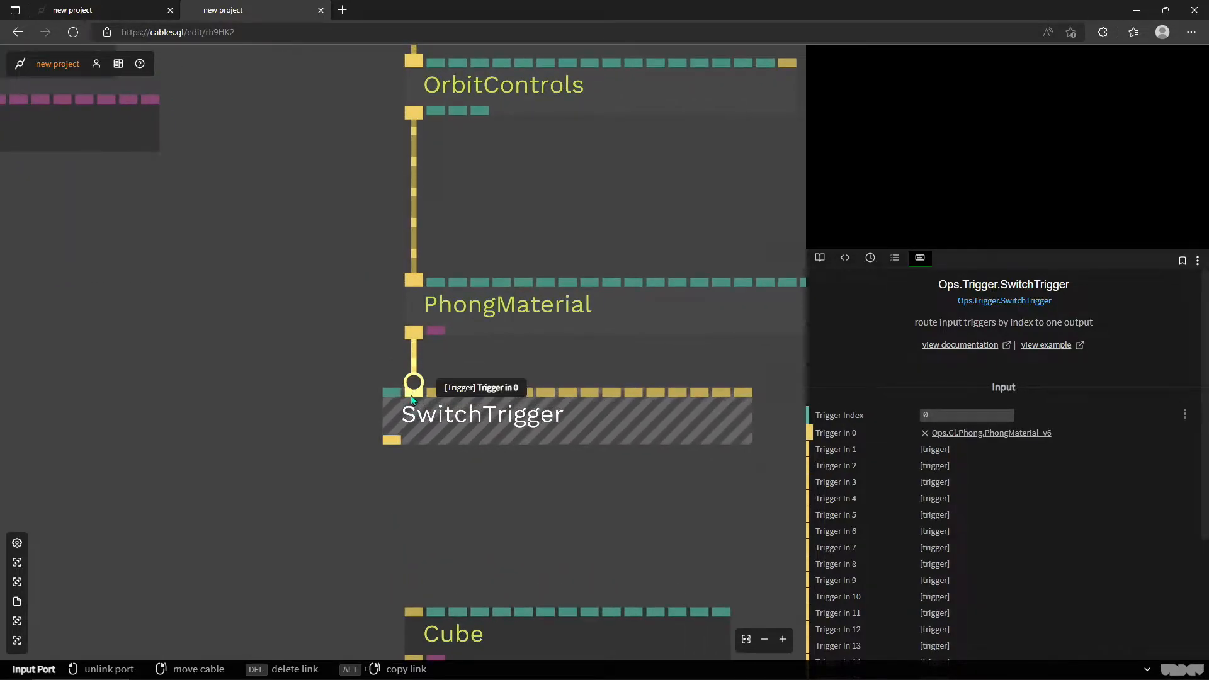
{"action": "mouse_move", "coordinate": [296, 359]}
{"action": "left_mouse_down"}
{"action": "mouse_move", "coordinate": [329, 451]}
{"action": "mouse_move", "coordinate": [320, 532]}
{"action": "left_mouse_up"}
{"action": "mouse_move", "coordinate": [420, 558]}
{"action": "left_mouse_down"}
{"action": "mouse_move", "coordinate": [372, 569]}
{"action": "mouse_move", "coordinate": [388, 586]}
{"action": "left_mouse_up"}
- Shift PhongMaterial aside and add a BasicMaterial op linked to OrbitControls' trigger output
{"action": "scroll", "coordinate": [388, 586], "scroll_direction": "down", "scroll_amount": 3}
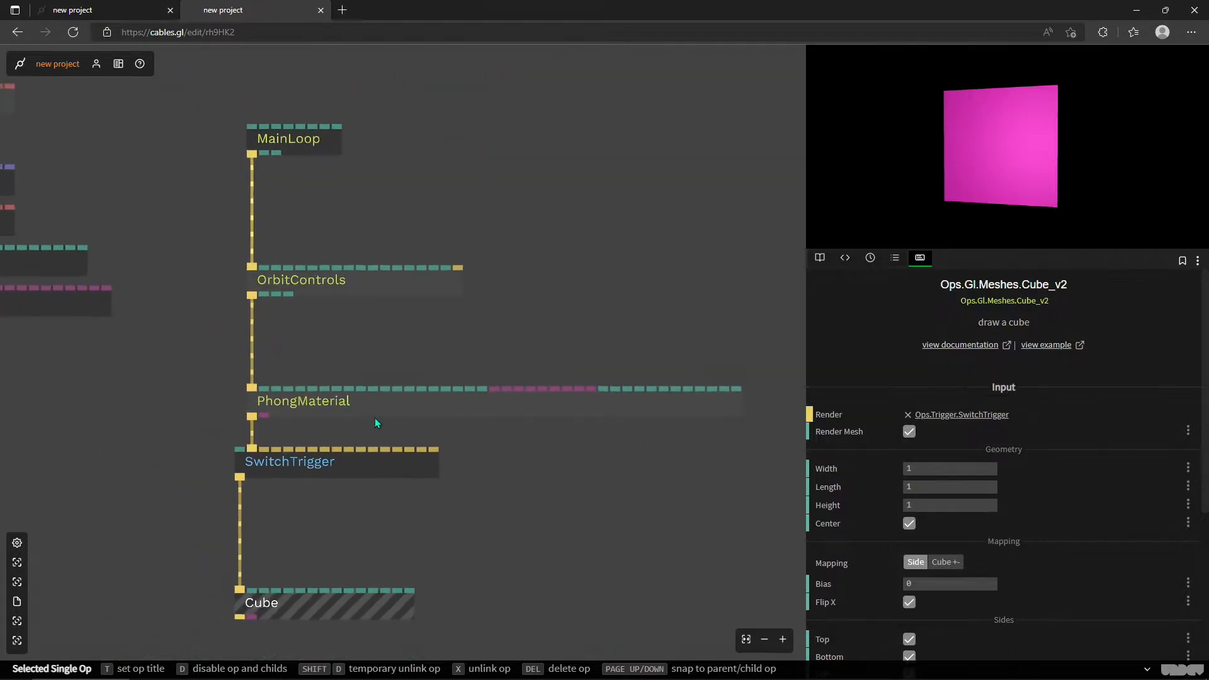
{"action": "left_click_drag", "start_coordinate": [379, 399], "coordinate": [271, 359]}
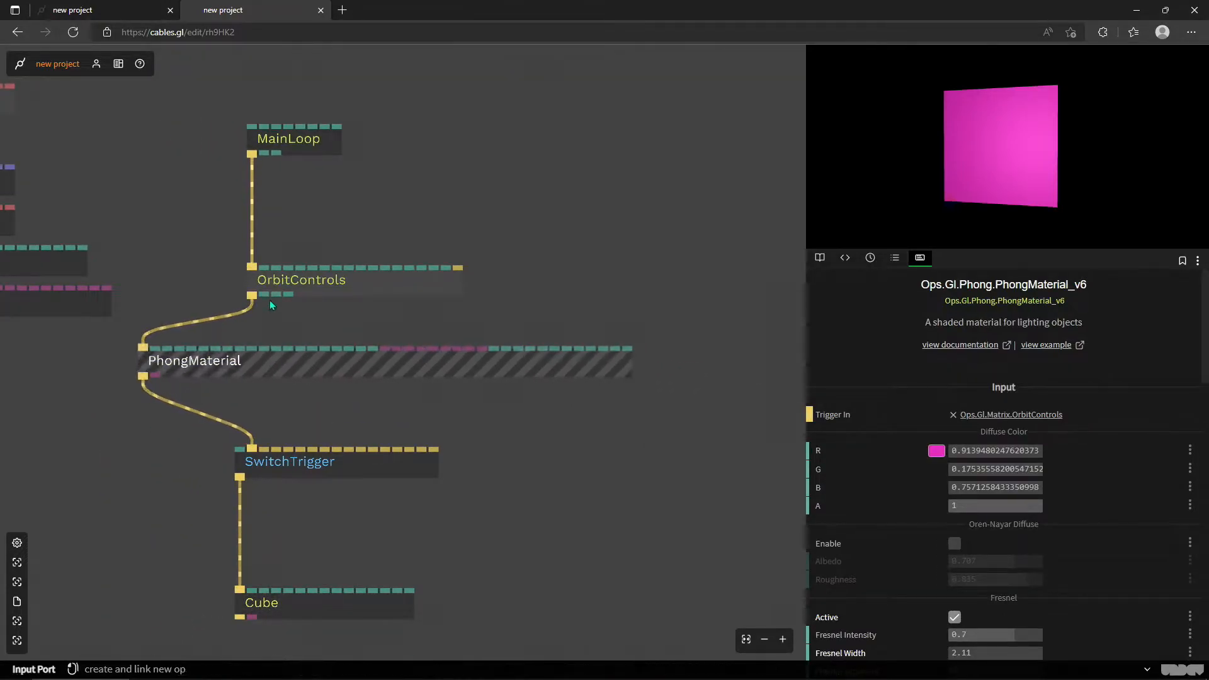
{"action": "left_click_drag", "start_coordinate": [251, 303], "coordinate": [746, 504]}
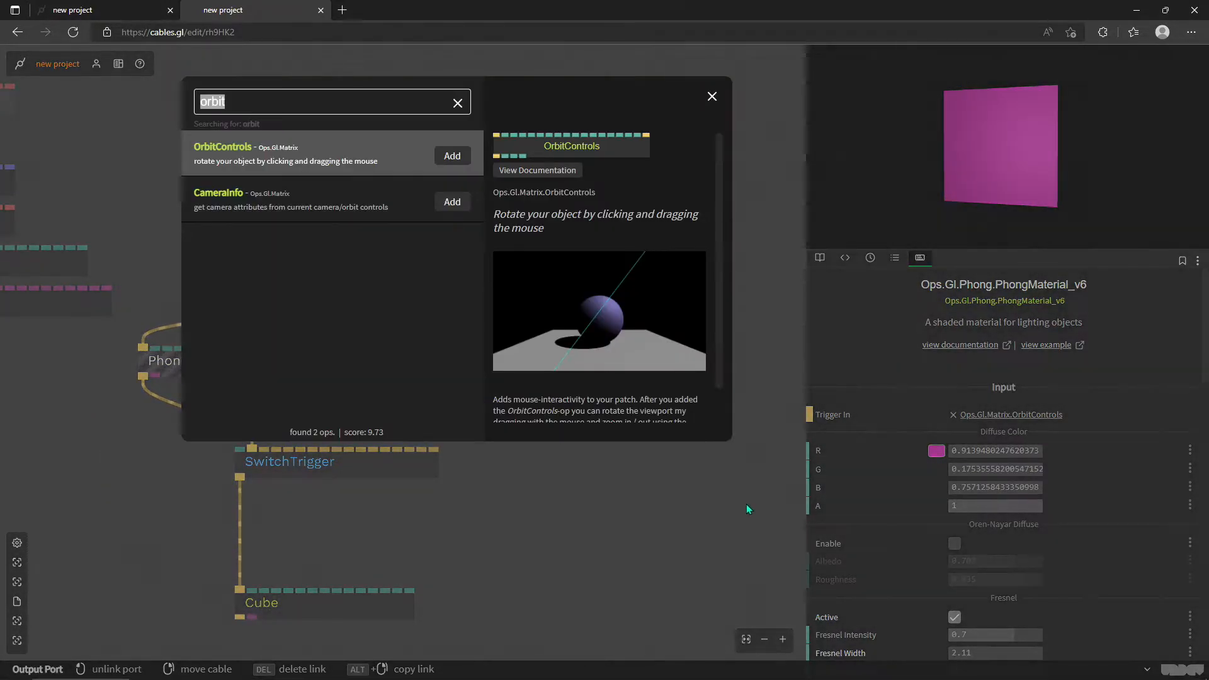
{"action": "type", "text": "basic"}
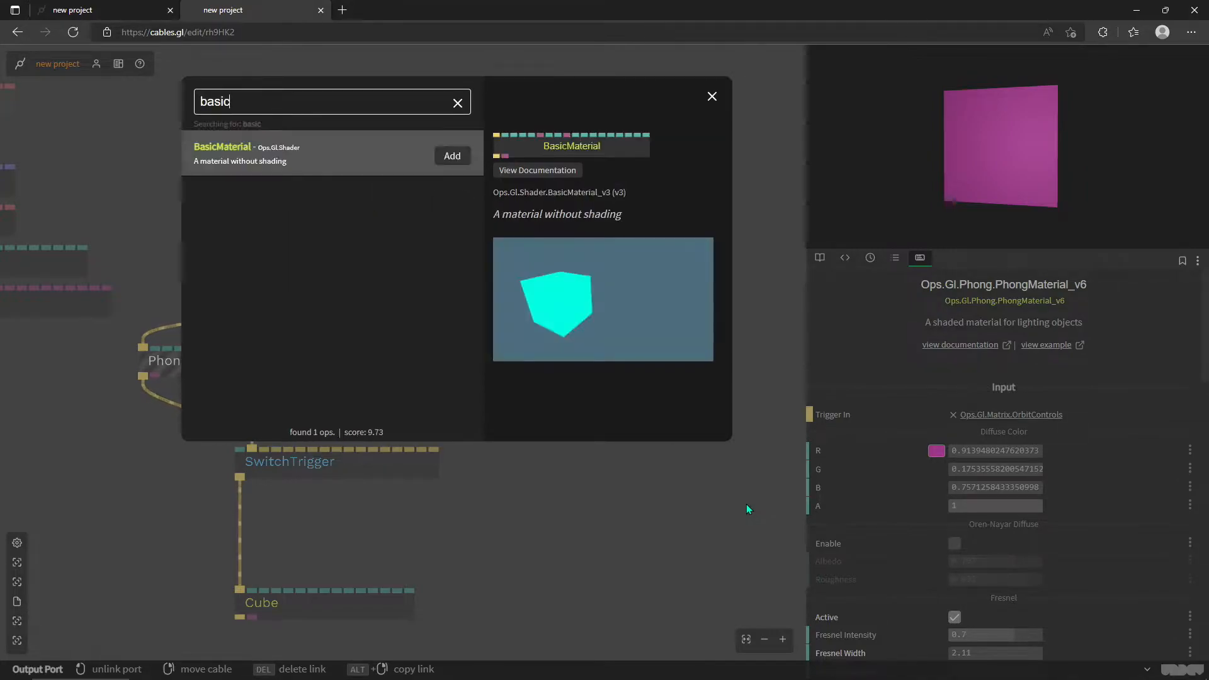
{"action": "key", "text": "Return"}
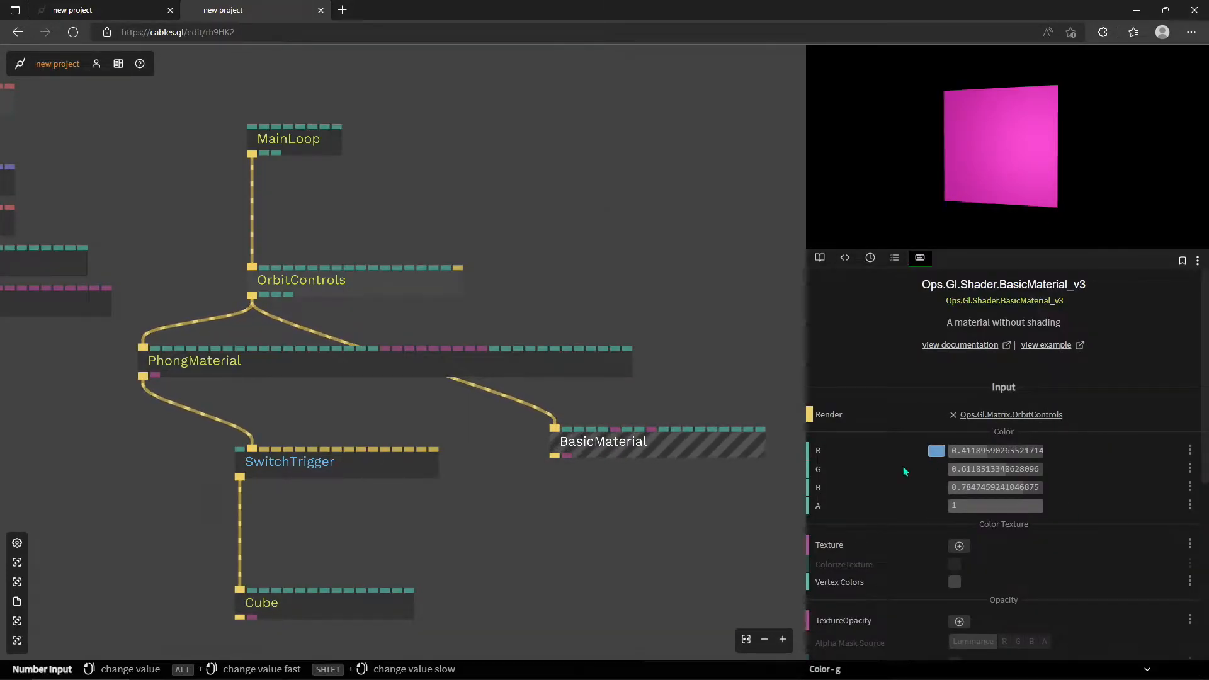
- Add a ColorArea op below BasicMaterial and link its trigger output to SwitchTrigger's second trigger input
{"action": "left_click_drag", "start_coordinate": [558, 459], "coordinate": [549, 526]}
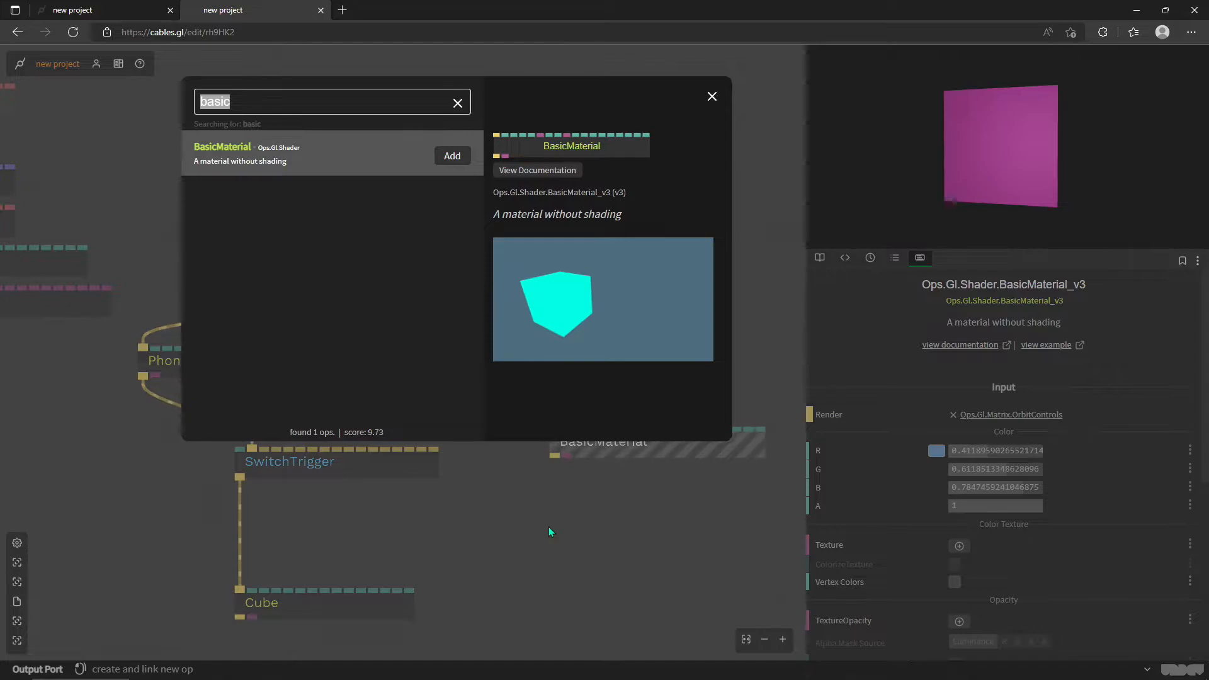
{"action": "type", "text": "colo"}
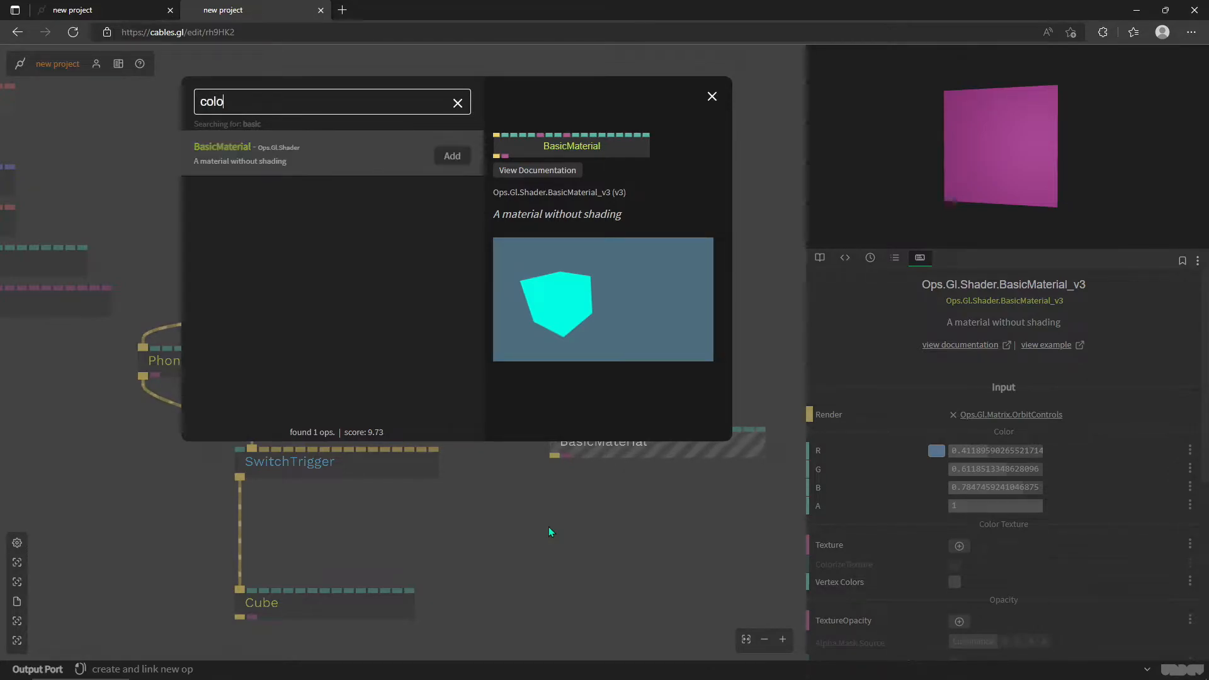
{"action": "type", "text": "ra"}
{"action": "key", "text": "Return"}
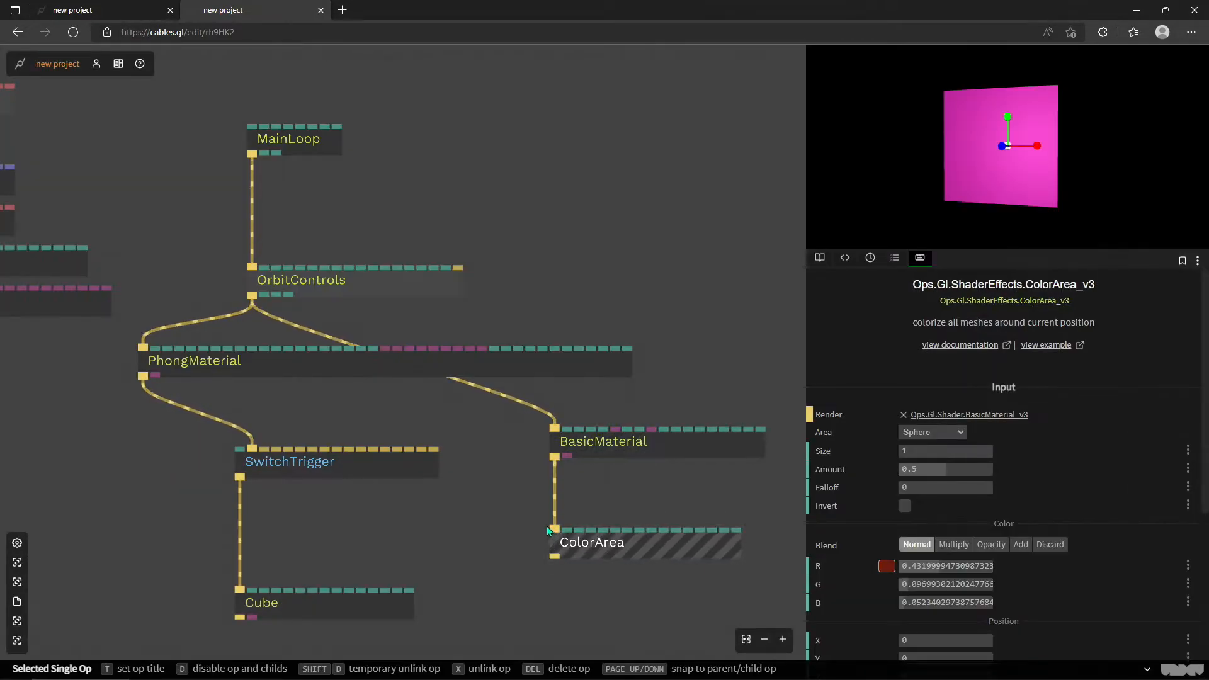
{"action": "left_click_drag", "start_coordinate": [554, 556], "coordinate": [265, 451]}
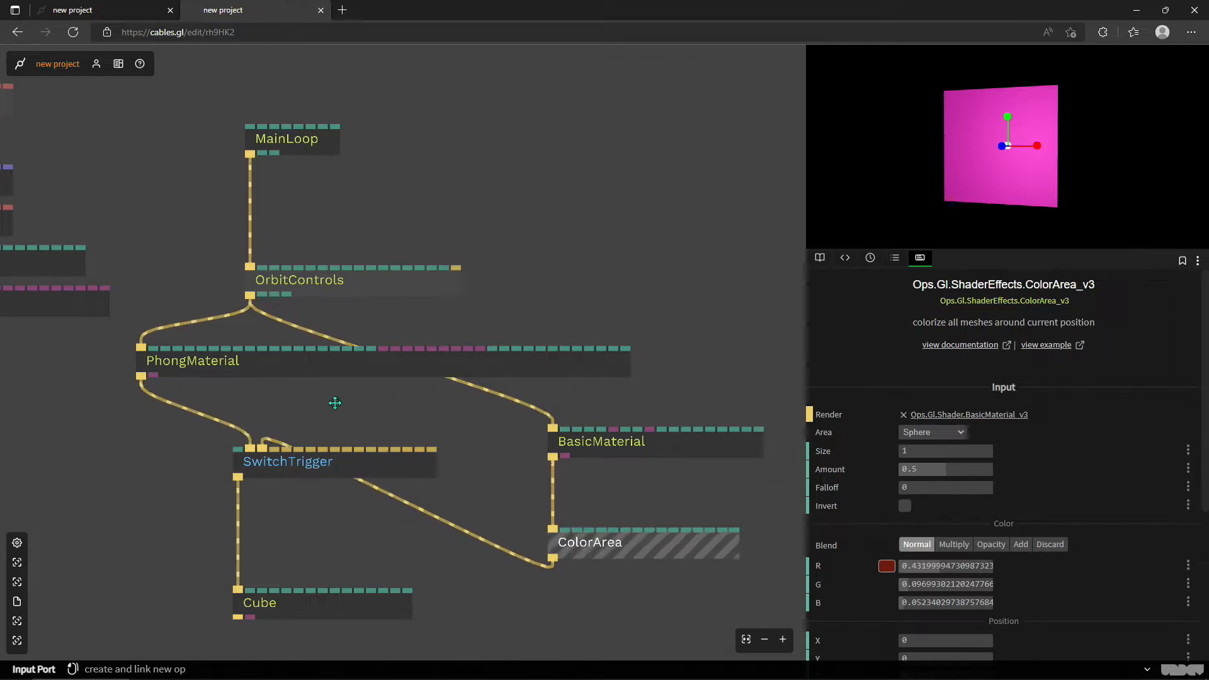
- Move ColorArea and BasicMaterial clear of PhongMaterial's far end so the two branches are separated
{"action": "left_click_drag", "start_coordinate": [461, 446], "coordinate": [293, 405]}
{"action": "left_click_drag", "start_coordinate": [523, 553], "coordinate": [479, 442]}
{"action": "left_click_drag", "start_coordinate": [517, 510], "coordinate": [622, 302]}
{"action": "left_click_drag", "start_coordinate": [395, 191], "coordinate": [723, 285]}
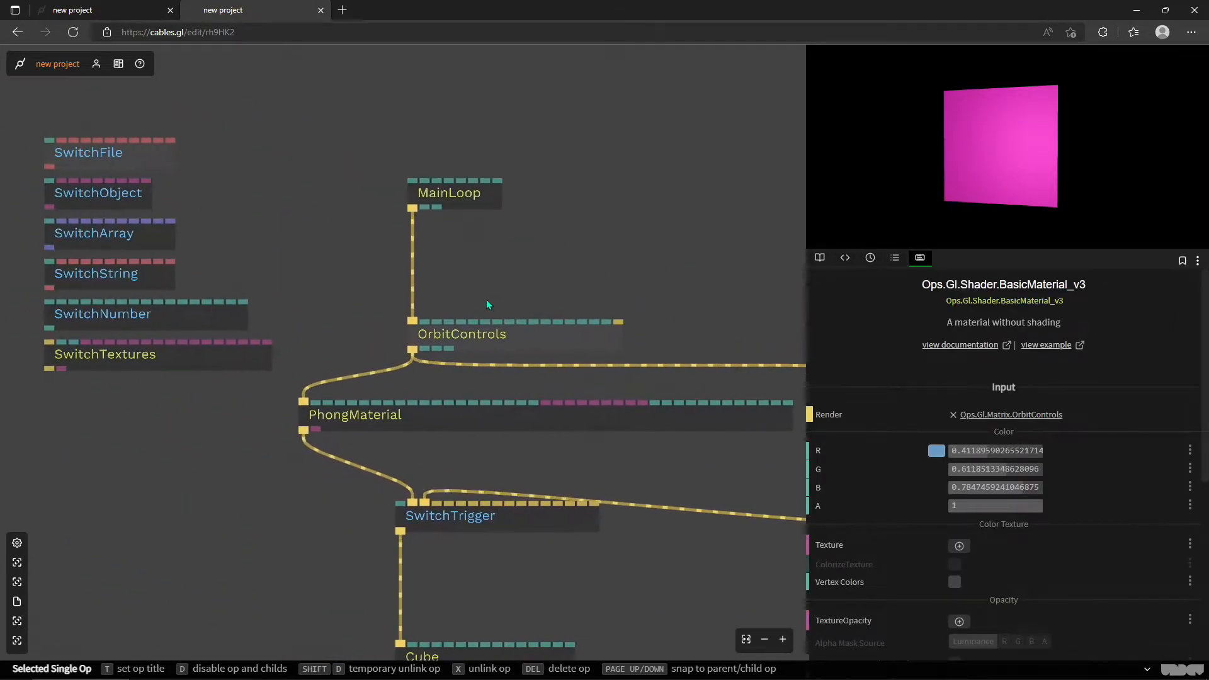
- Move OrbitControls up toward MainLoop and insert a Sequence op in its cable to PhongMaterial
{"action": "left_click", "coordinate": [483, 278]}
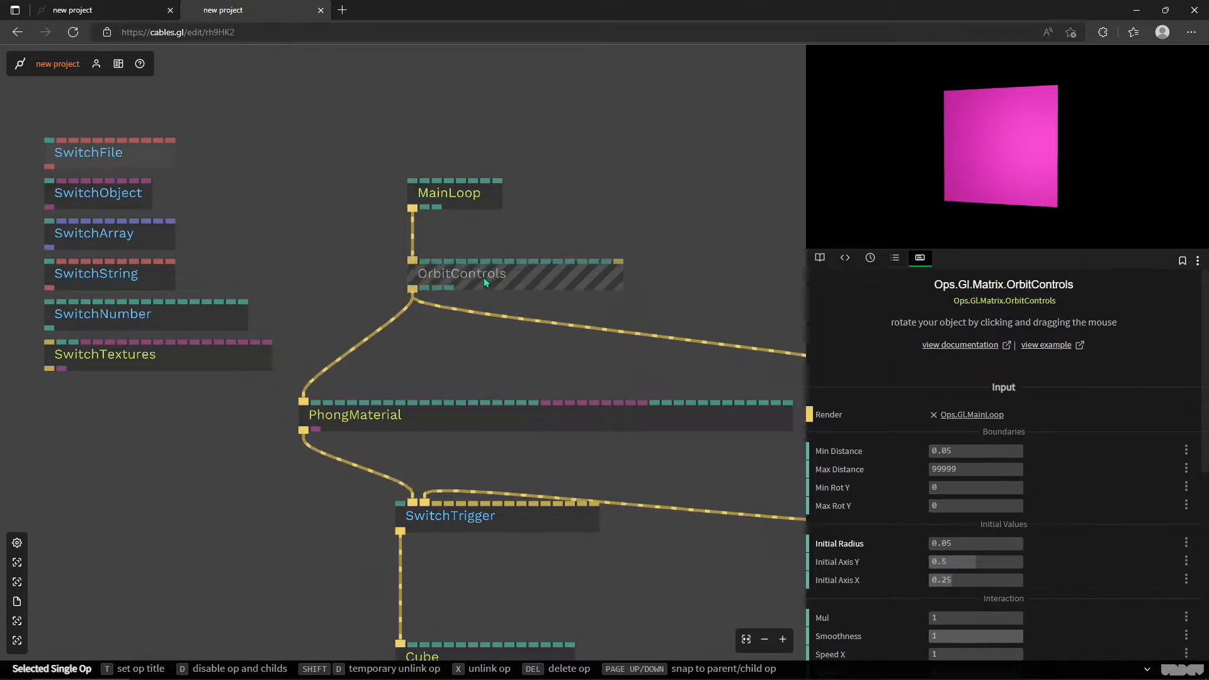
{"action": "left_click", "coordinate": [392, 319]}
{"action": "type", "text": "seq"}
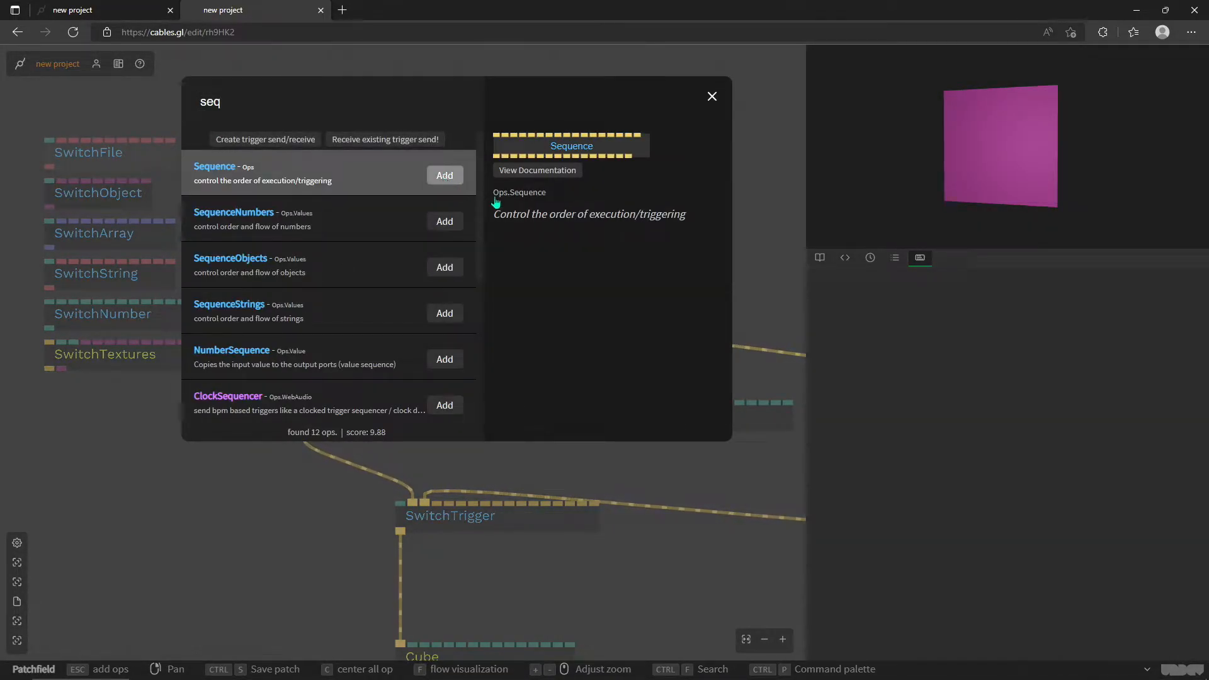
{"action": "key", "text": "Return"}
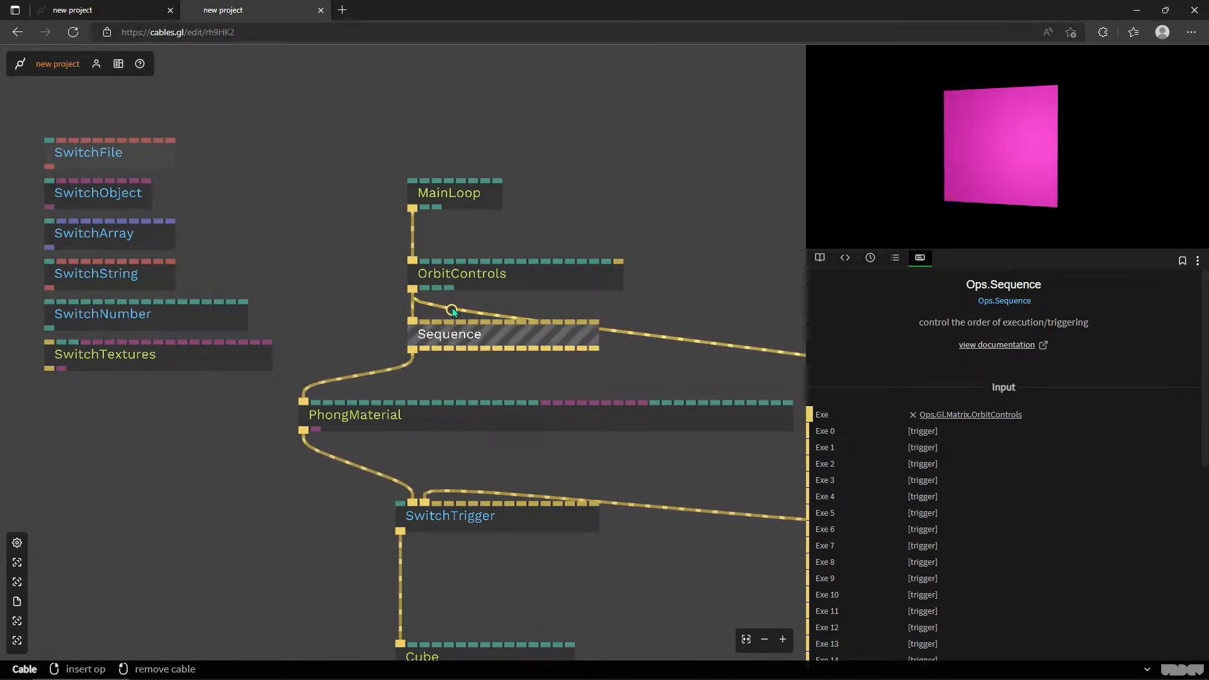
- Reroute BasicMaterial's incoming cable from OrbitControls to the second trigger output of Sequence
{"action": "left_click_drag", "start_coordinate": [453, 307], "coordinate": [427, 352]}
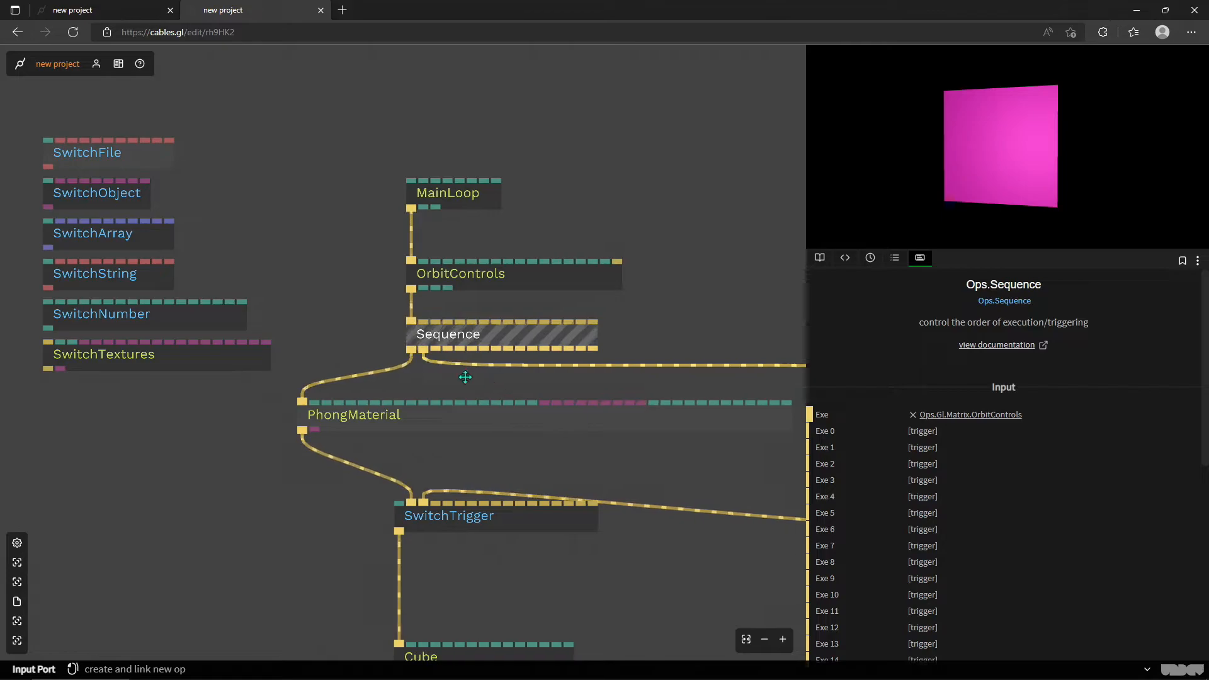
{"action": "left_click_drag", "start_coordinate": [539, 387], "coordinate": [382, 365]}
{"action": "left_click_drag", "start_coordinate": [554, 364], "coordinate": [504, 400]}
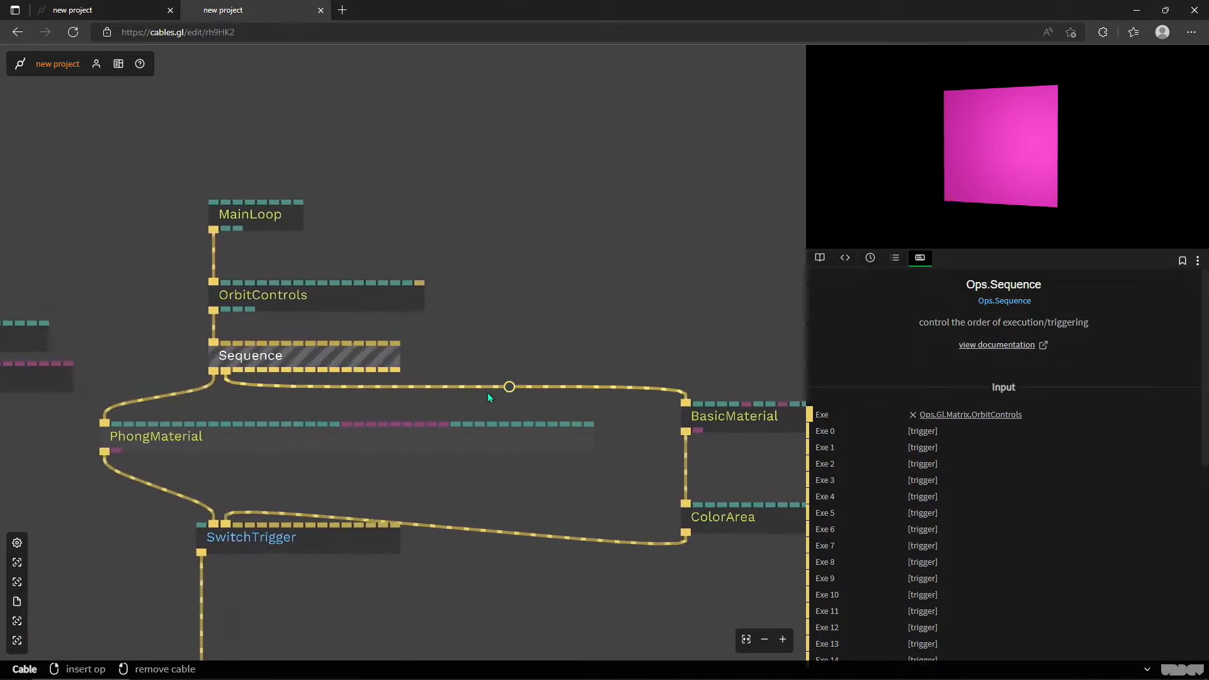
{"action": "left_click_drag", "start_coordinate": [262, 387], "coordinate": [615, 345]}
{"action": "left_click_drag", "start_coordinate": [223, 364], "coordinate": [226, 370]}
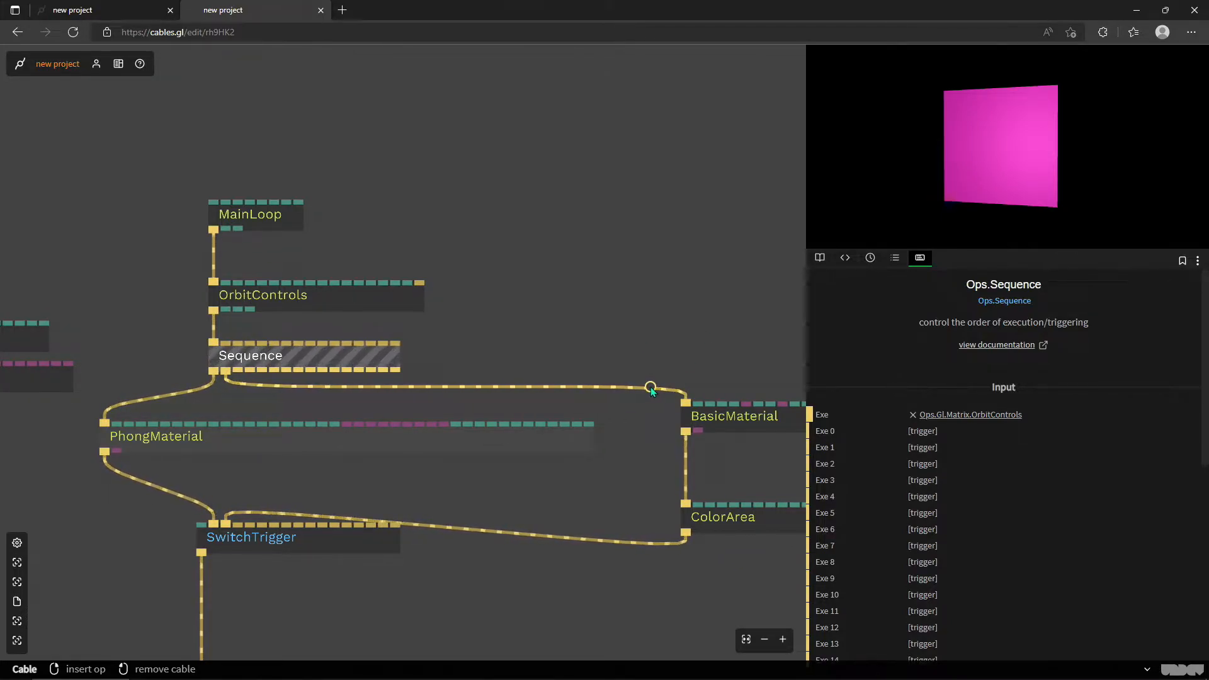
- Move PhongMaterial and SwitchTrigger slightly down so the cables between the ops are evenly spaced
{"action": "left_click_drag", "start_coordinate": [650, 388], "coordinate": [690, 409]}
{"action": "left_click_drag", "start_coordinate": [424, 323], "coordinate": [561, 260]}
{"action": "left_click_drag", "start_coordinate": [583, 392], "coordinate": [321, 294]}
{"action": "left_click_drag", "start_coordinate": [204, 379], "coordinate": [206, 423]}
{"action": "left_click_drag", "start_coordinate": [463, 439], "coordinate": [645, 431]}
- Set PhongMaterial's diffuse color to a light turquoise of about #84ffe8
{"action": "left_click", "coordinate": [353, 294]}
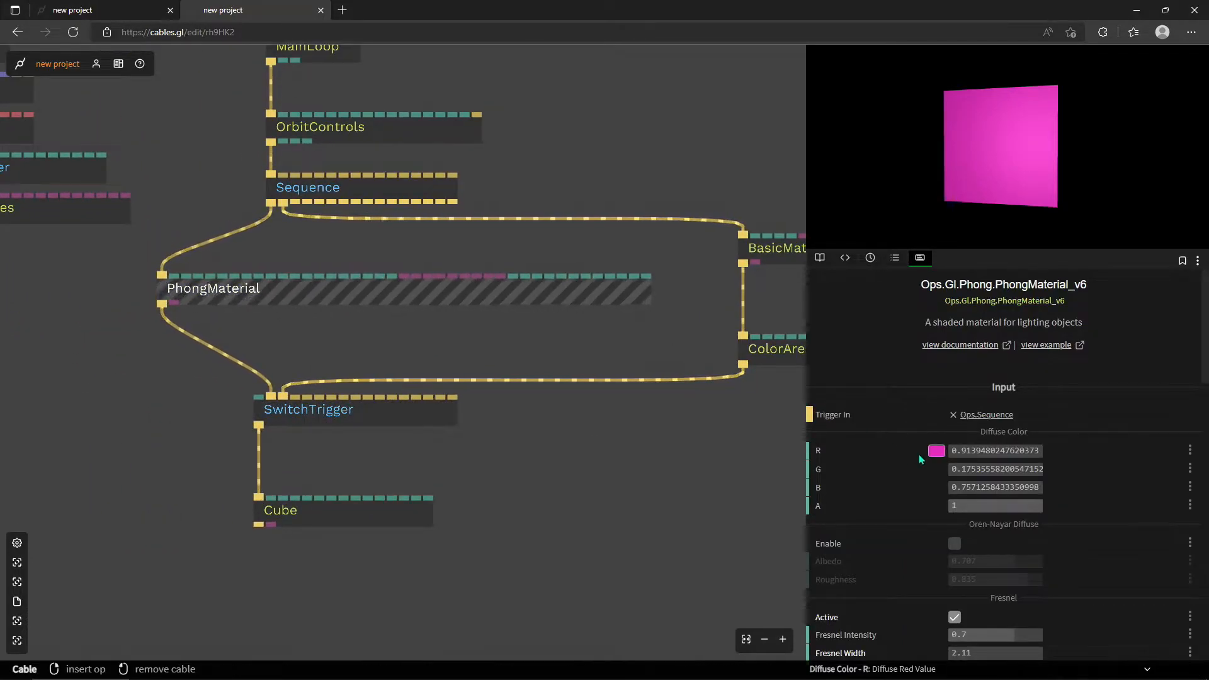
{"action": "left_click", "coordinate": [936, 451]}
{"action": "left_click_drag", "start_coordinate": [1034, 486], "coordinate": [998, 459]}
{"action": "left_click_drag", "start_coordinate": [1128, 511], "coordinate": [1029, 441]}
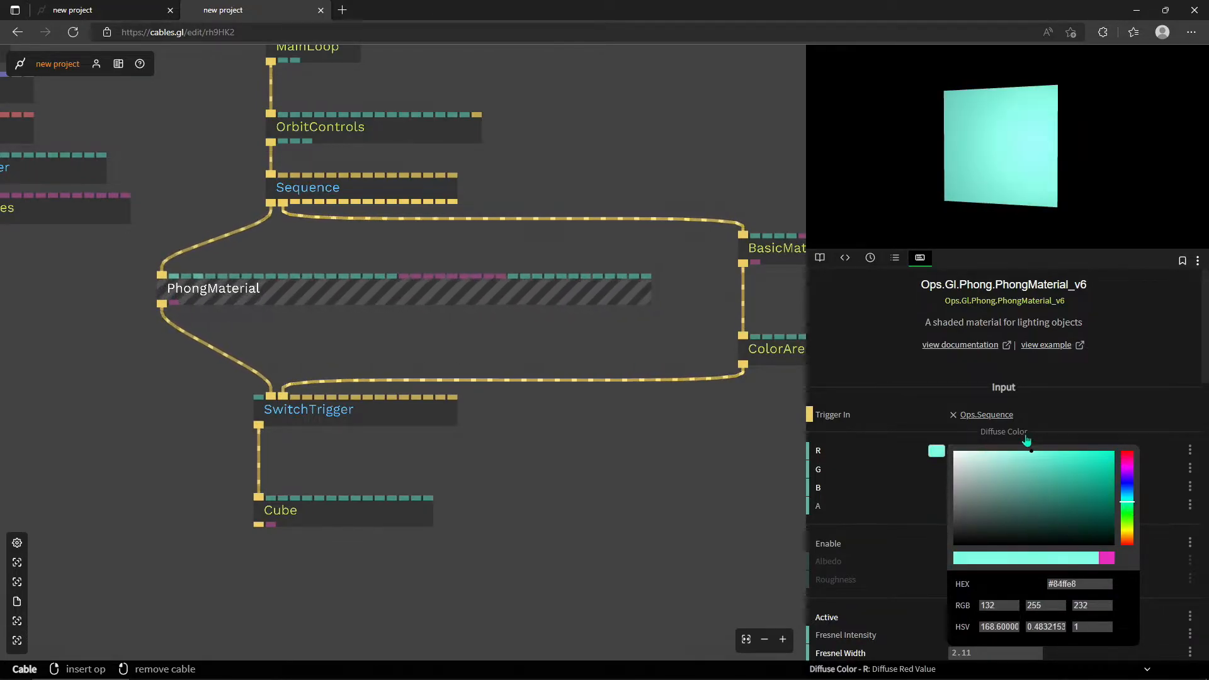
- Orbit the rendered cube to show a second face and examine PhongMaterial's Fresnel settings
{"action": "left_click", "coordinate": [343, 511]}
{"action": "left_click_drag", "start_coordinate": [997, 178], "coordinate": [945, 196]}
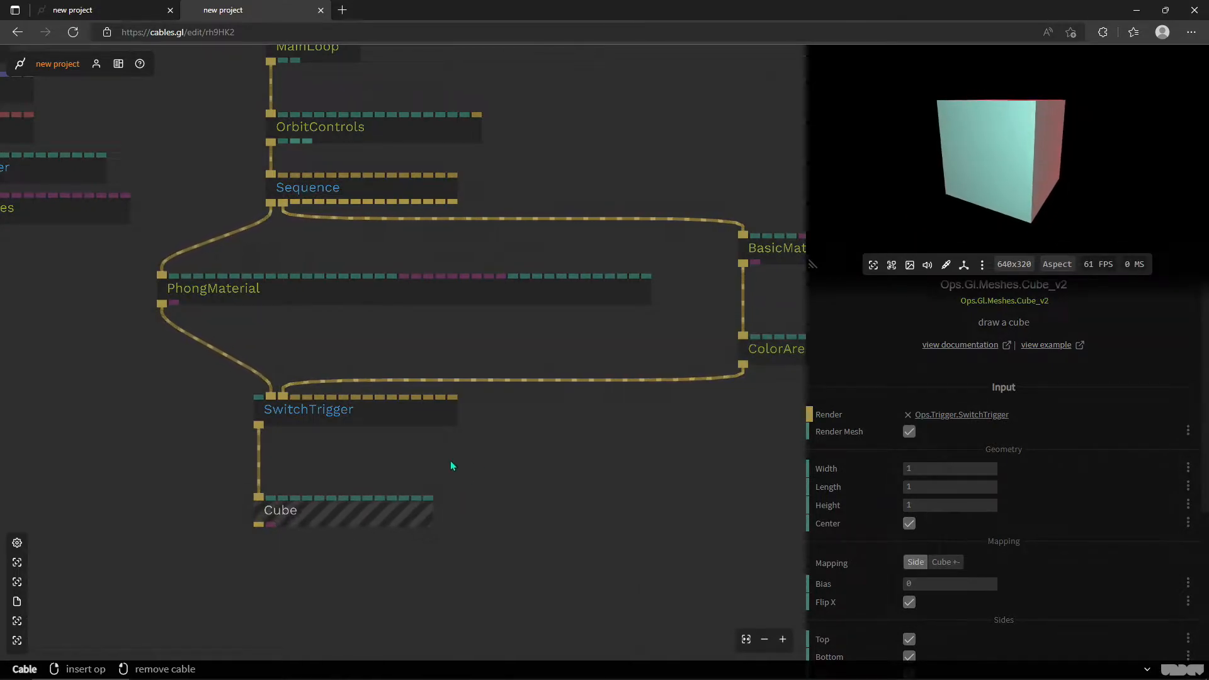
{"action": "left_click", "coordinate": [332, 293]}
{"action": "scroll", "coordinate": [835, 453], "scroll_direction": "down", "scroll_amount": 10}
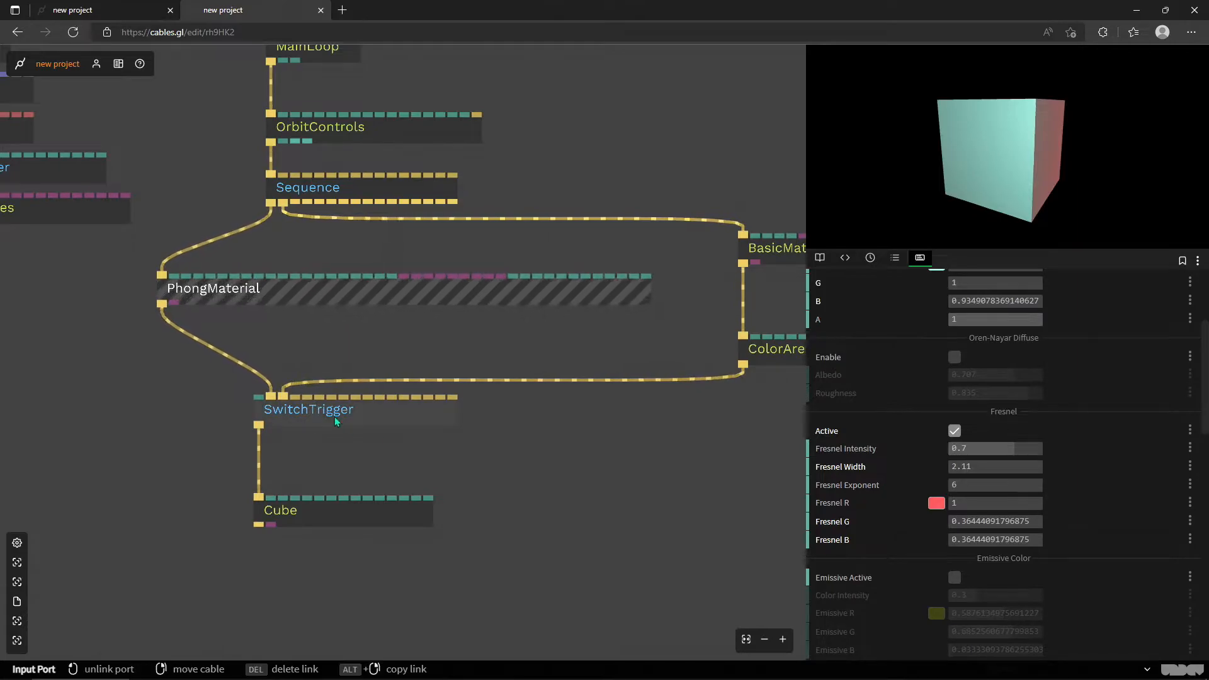
- Set SwitchTrigger's Trigger Index to 1 and orbit the rendered cube to inspect its other faces
{"action": "left_click", "coordinate": [418, 416]}
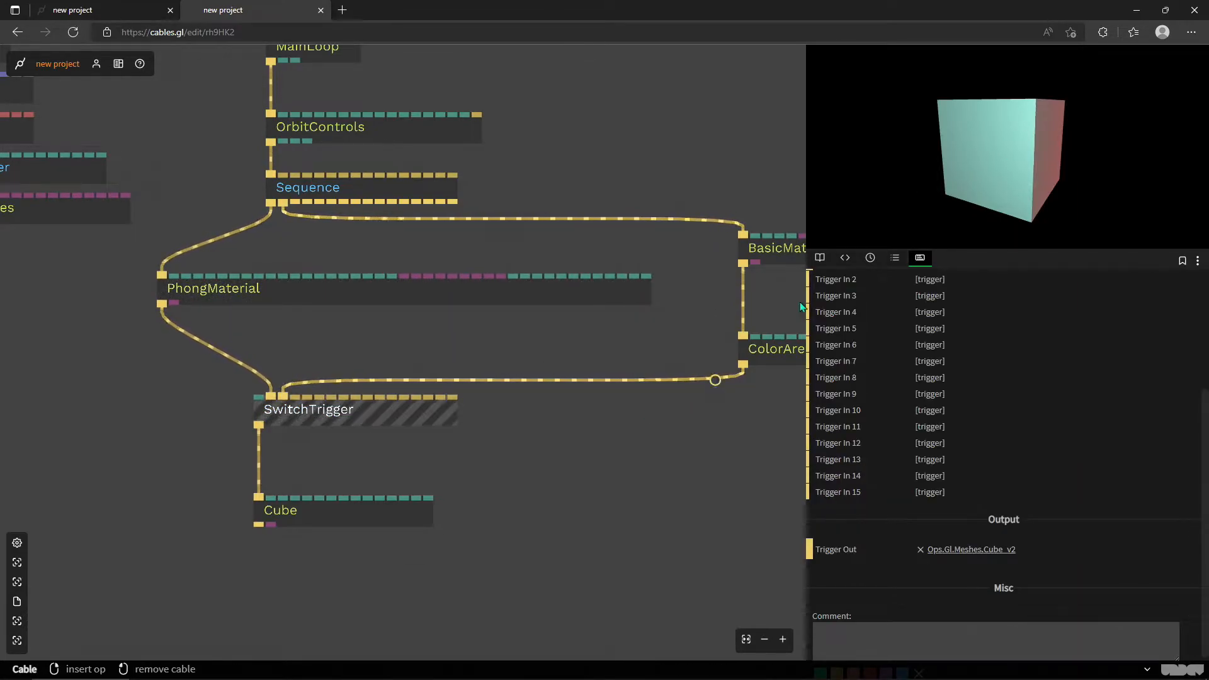
{"action": "left_click_drag", "start_coordinate": [969, 144], "coordinate": [966, 162]}
{"action": "left_click", "coordinate": [430, 416]}
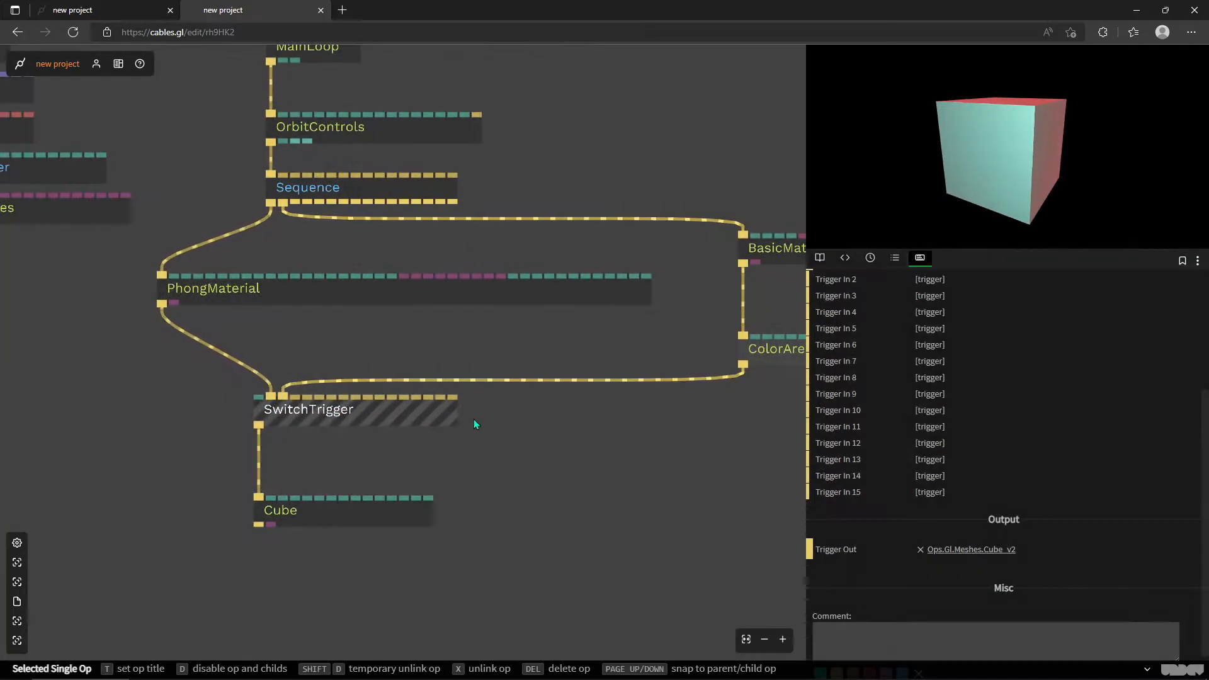
{"action": "scroll", "coordinate": [917, 424], "scroll_direction": "up", "scroll_amount": 3}
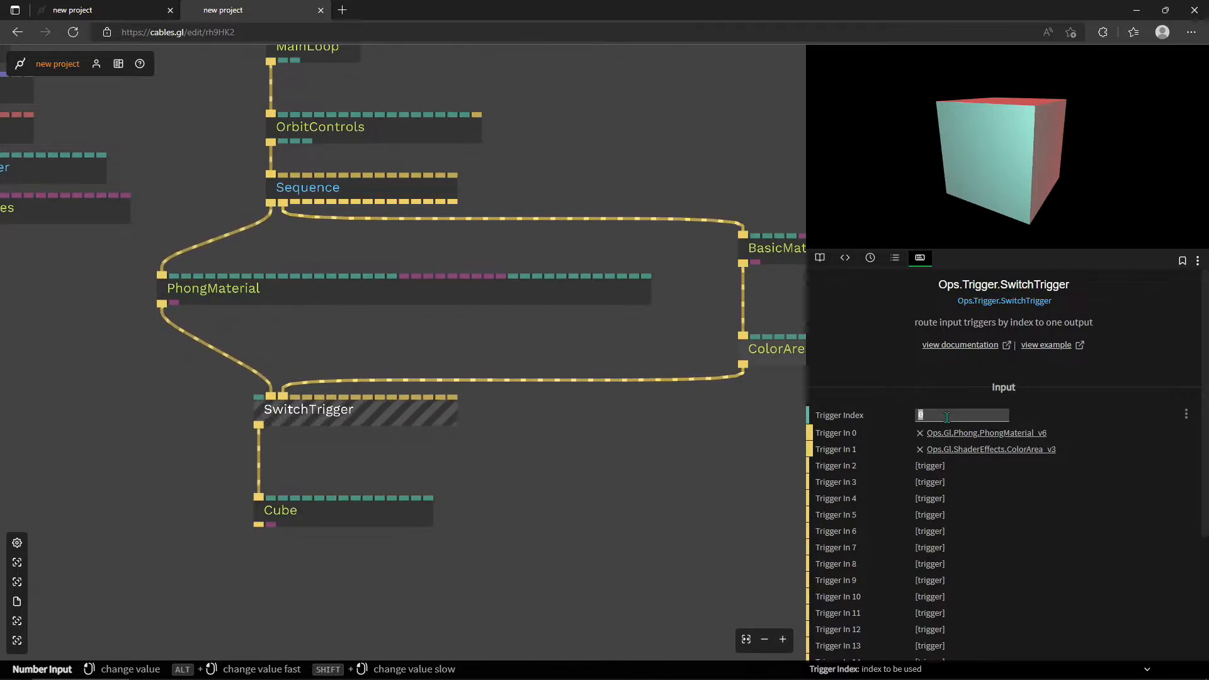
{"action": "type", "text": "1"}
{"action": "left_click_drag", "start_coordinate": [1024, 127], "coordinate": [1010, 162]}
- Examine how both material branches run from Sequence through SwitchTrigger to Cube, and how the cube renders
{"action": "left_click_drag", "start_coordinate": [586, 429], "coordinate": [423, 434]}
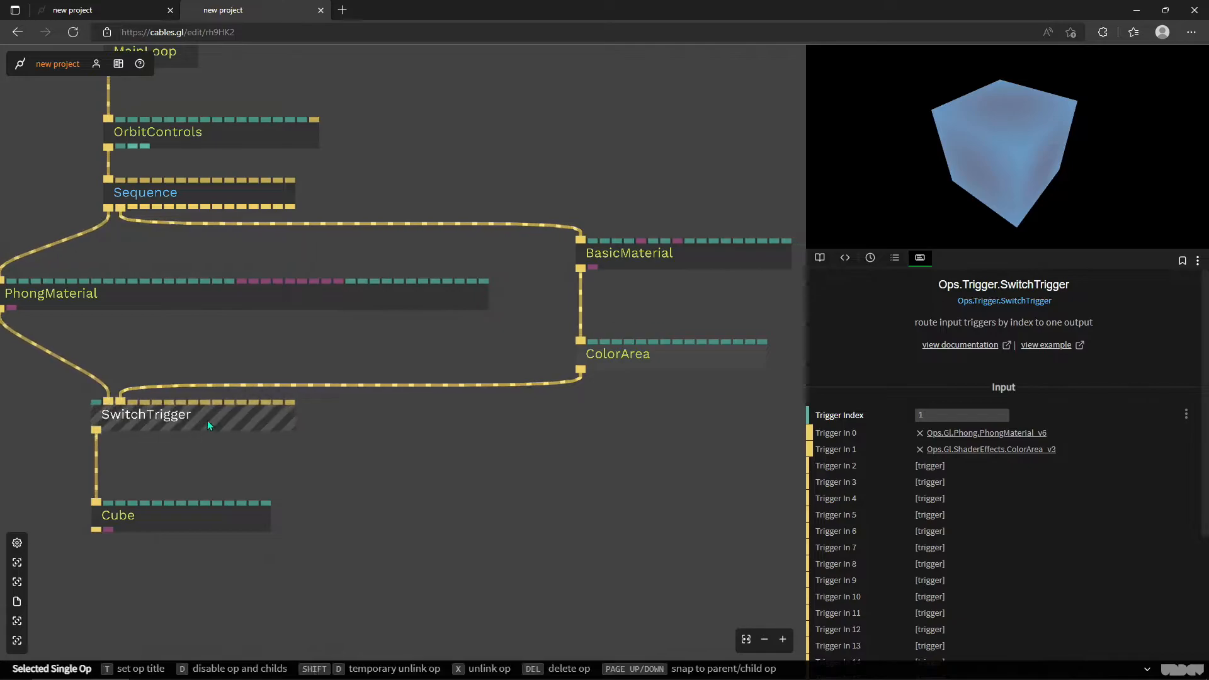
{"action": "left_click_drag", "start_coordinate": [109, 378], "coordinate": [287, 388]}
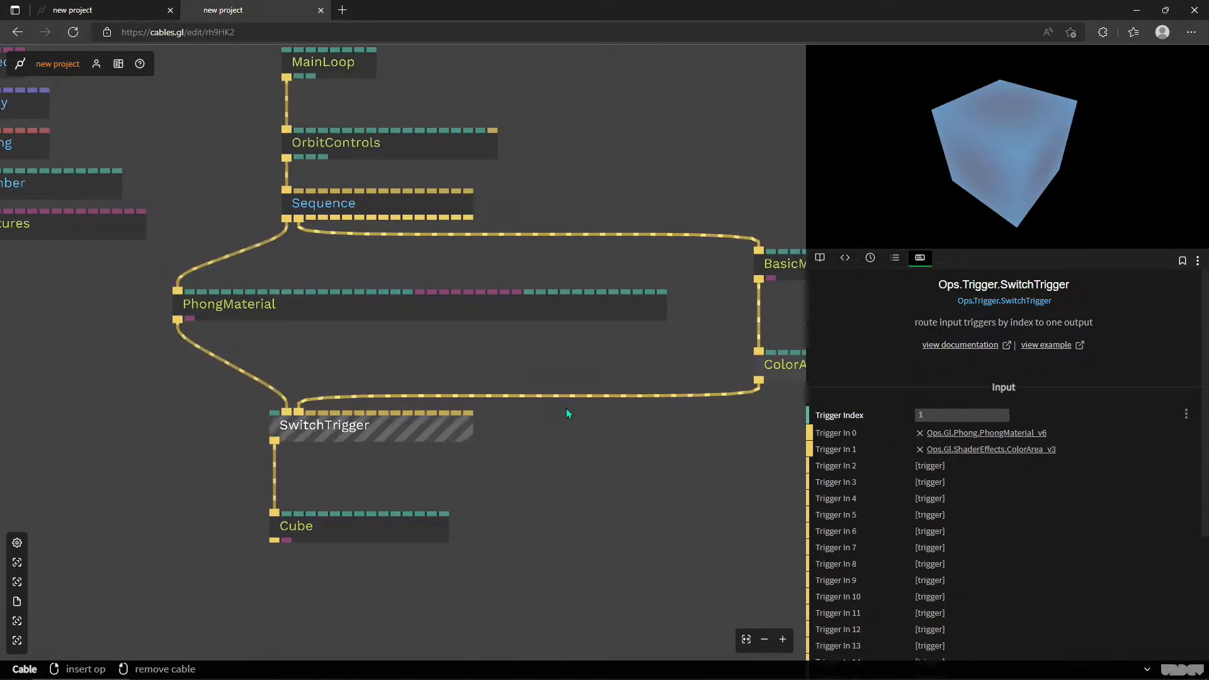
{"action": "left_click_drag", "start_coordinate": [560, 450], "coordinate": [350, 457]}
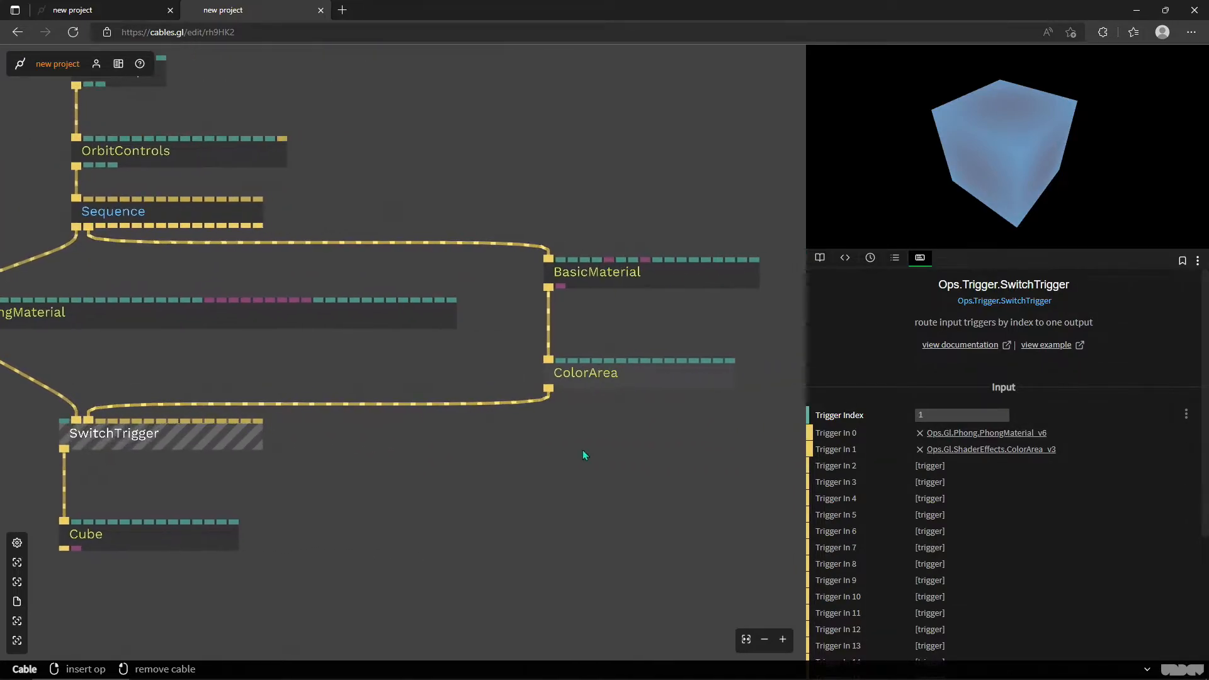
{"action": "scroll", "coordinate": [440, 449], "scroll_direction": "down", "scroll_amount": 1}
{"action": "scroll", "coordinate": [440, 452], "scroll_direction": "down", "scroll_amount": 2}
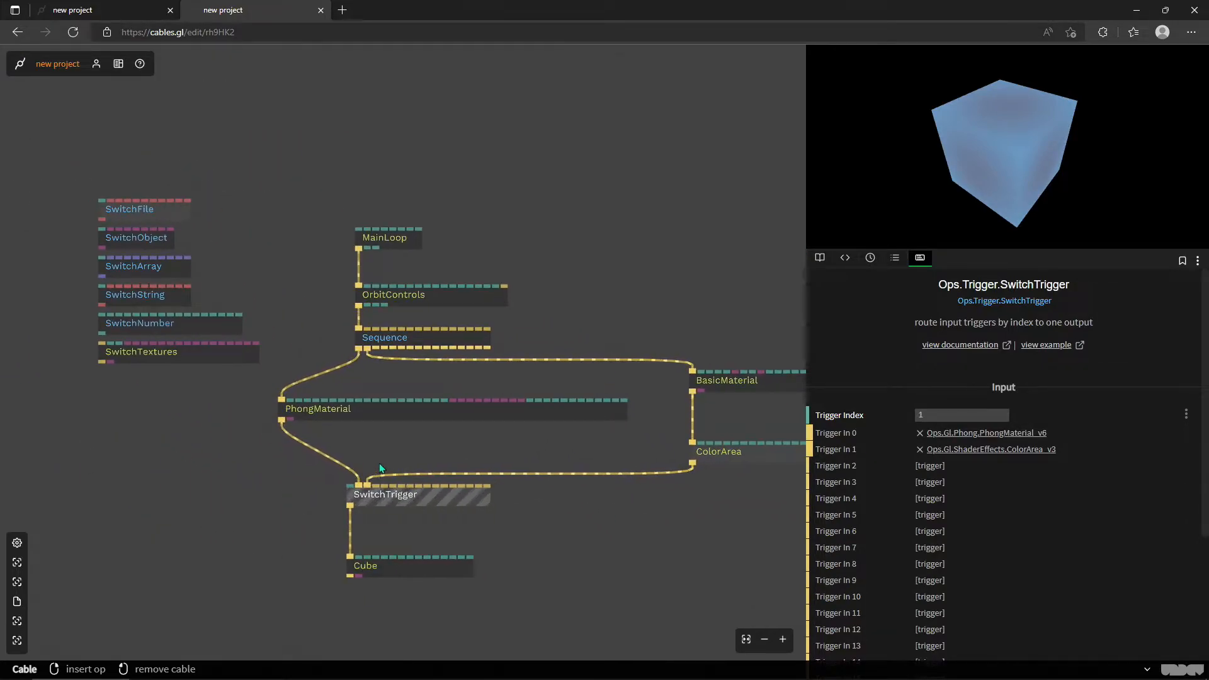
{"action": "scroll", "coordinate": [399, 449], "scroll_direction": "up", "scroll_amount": 5}
{"action": "left_click_drag", "start_coordinate": [427, 440], "coordinate": [229, 414]}
{"action": "scroll", "coordinate": [386, 399], "scroll_direction": "down", "scroll_amount": 3}
{"action": "left_click_drag", "start_coordinate": [431, 401], "coordinate": [387, 395]}
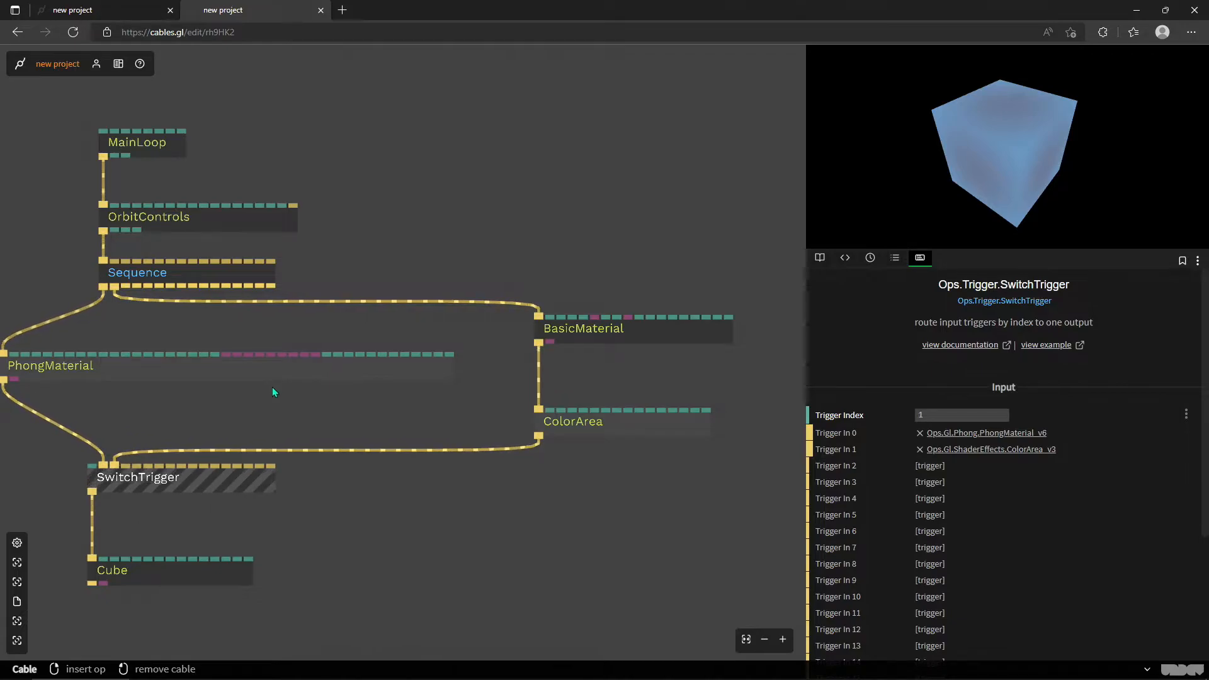
{"action": "left_click_drag", "start_coordinate": [327, 451], "coordinate": [427, 379]}
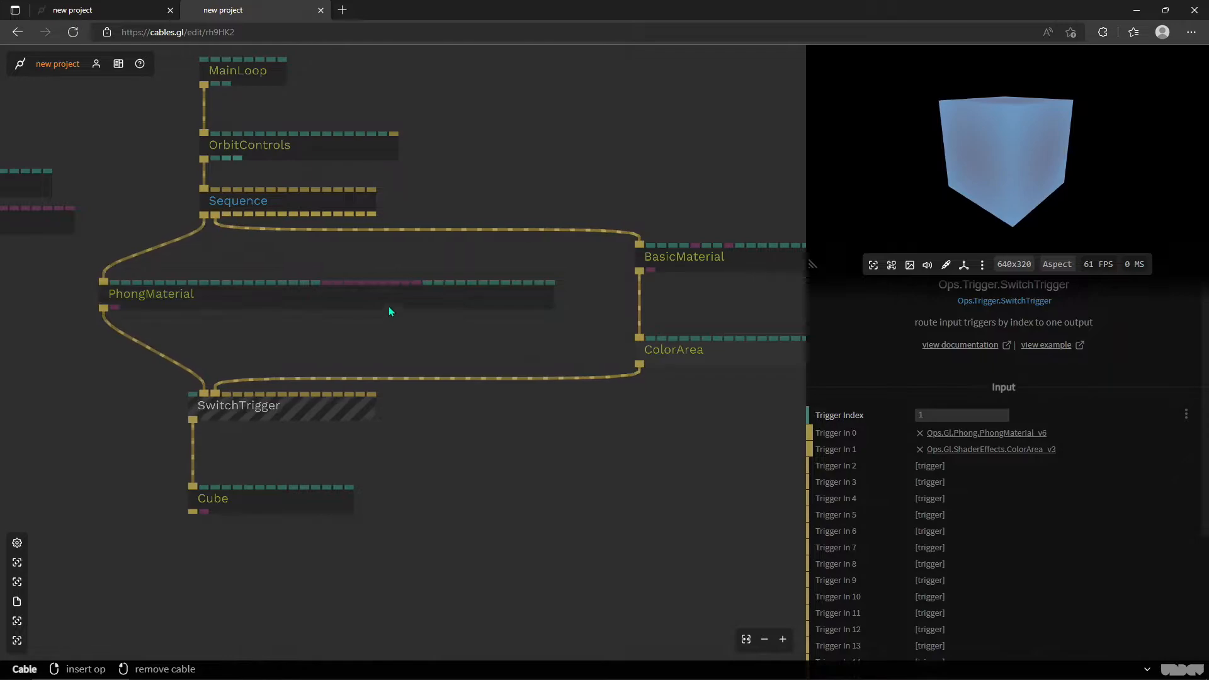
{"action": "left_click_drag", "start_coordinate": [567, 305], "coordinate": [389, 377]}
- Delete PhongMaterial and add a NoiseTexture op linked to BasicMaterial's color Texture input
{"action": "left_click", "coordinate": [251, 369]}
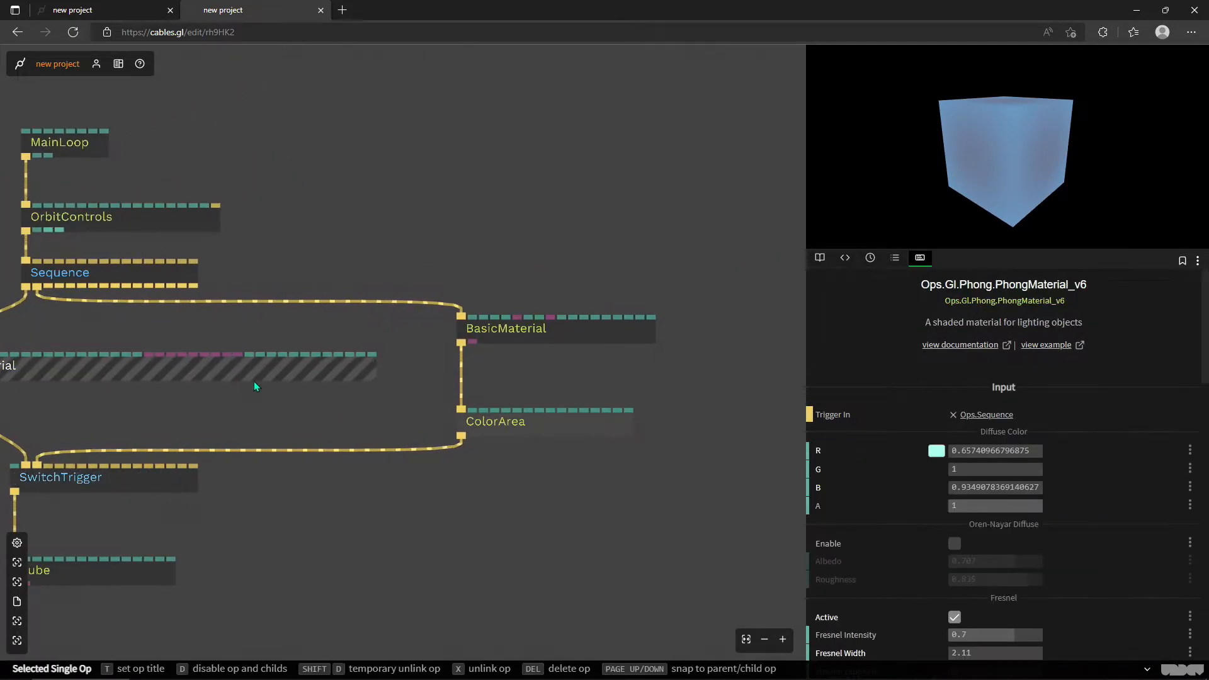
{"action": "key", "text": "Delete"}
{"action": "left_click", "coordinate": [530, 331]}
{"action": "left_click_drag", "start_coordinate": [517, 321], "coordinate": [606, 216]}
{"action": "type", "text": "noiset"}
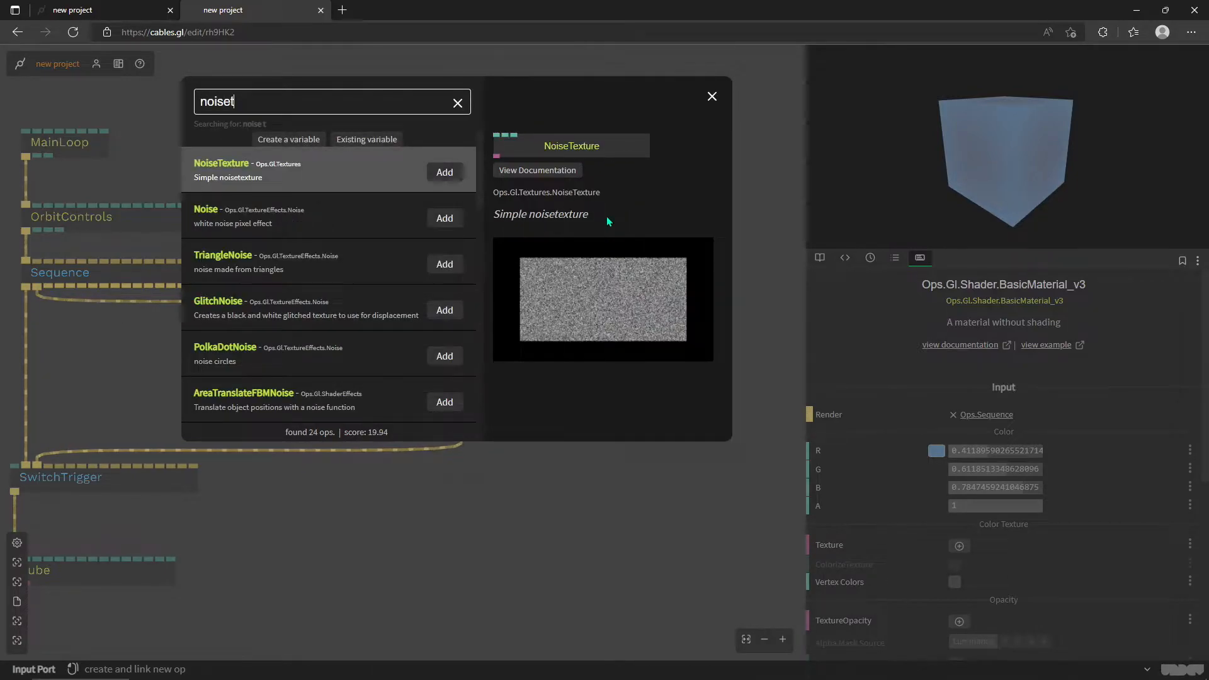
{"action": "key", "text": "Return"}
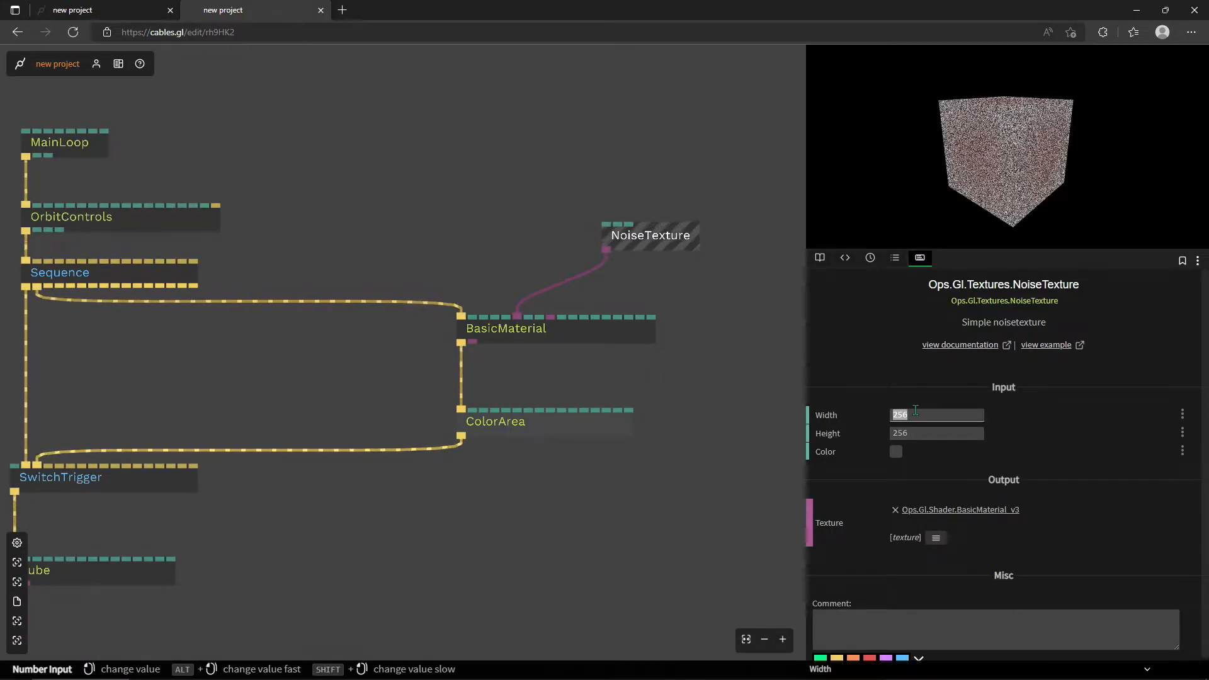
- Set NoiseTexture's Width and Height to 4, enable Color and orbit the cube slightly
{"action": "type", "text": "4"}
{"action": "left_click", "coordinate": [914, 432]}
{"action": "type", "text": "4"}
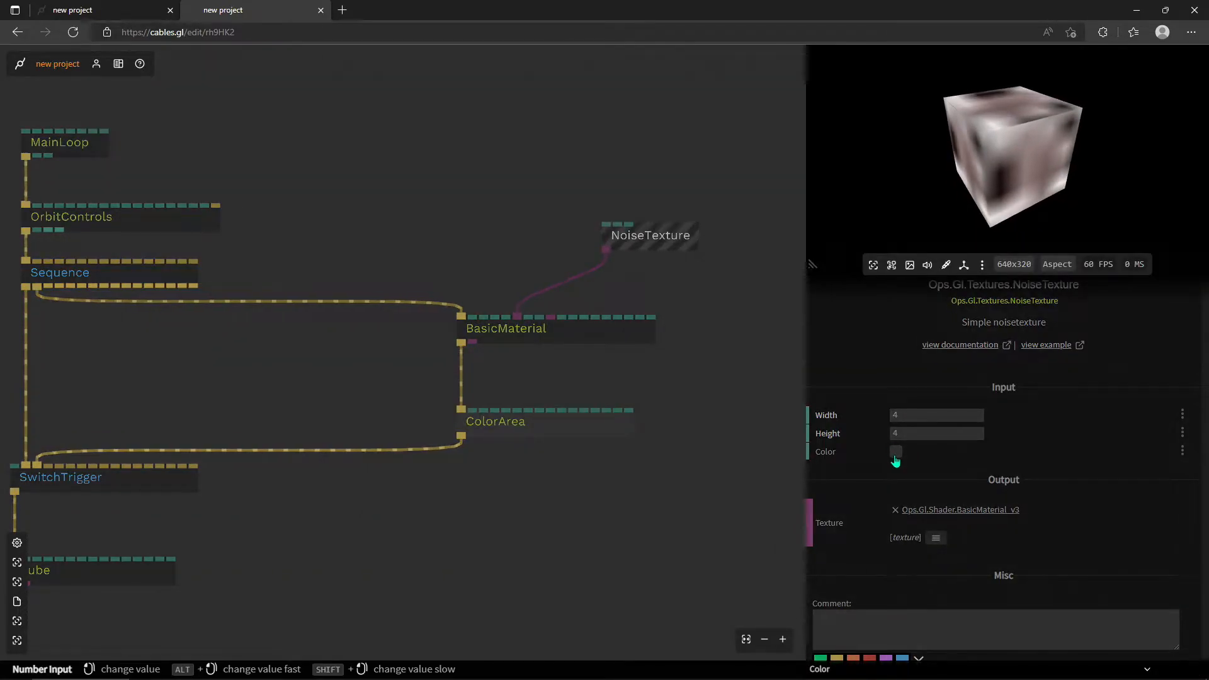
{"action": "left_click", "coordinate": [895, 451]}
{"action": "mouse_move", "coordinate": [1012, 142]}
{"action": "left_mouse_down"}
{"action": "mouse_move", "coordinate": [1106, 122]}
{"action": "mouse_move", "coordinate": [995, 139]}
{"action": "left_mouse_up"}
- Move ColorArea closer to BasicMaterial and set its Size to 0.67, Amount to 1 and Falloff to 1
{"action": "left_click", "coordinate": [596, 500]}
{"action": "left_click_drag", "start_coordinate": [431, 503], "coordinate": [618, 436]}
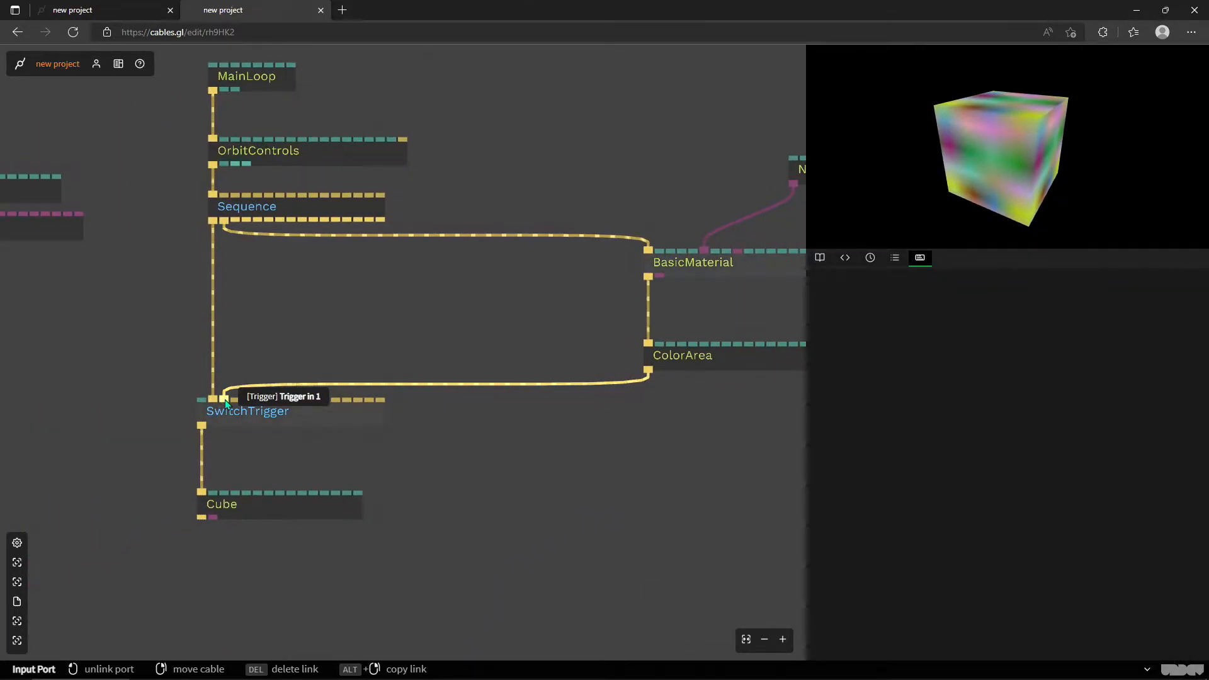
{"action": "left_click_drag", "start_coordinate": [699, 361], "coordinate": [703, 322]}
{"action": "left_click_drag", "start_coordinate": [939, 457], "coordinate": [1087, 451]}
{"action": "left_click_drag", "start_coordinate": [938, 487], "coordinate": [793, 452]}
{"action": "left_click_drag", "start_coordinate": [971, 469], "coordinate": [1058, 469]}
- Duplicate the BasicMaterial and ColorArea pair into the empty space between Sequence and SwitchTrigger
{"action": "left_click", "coordinate": [293, 418]}
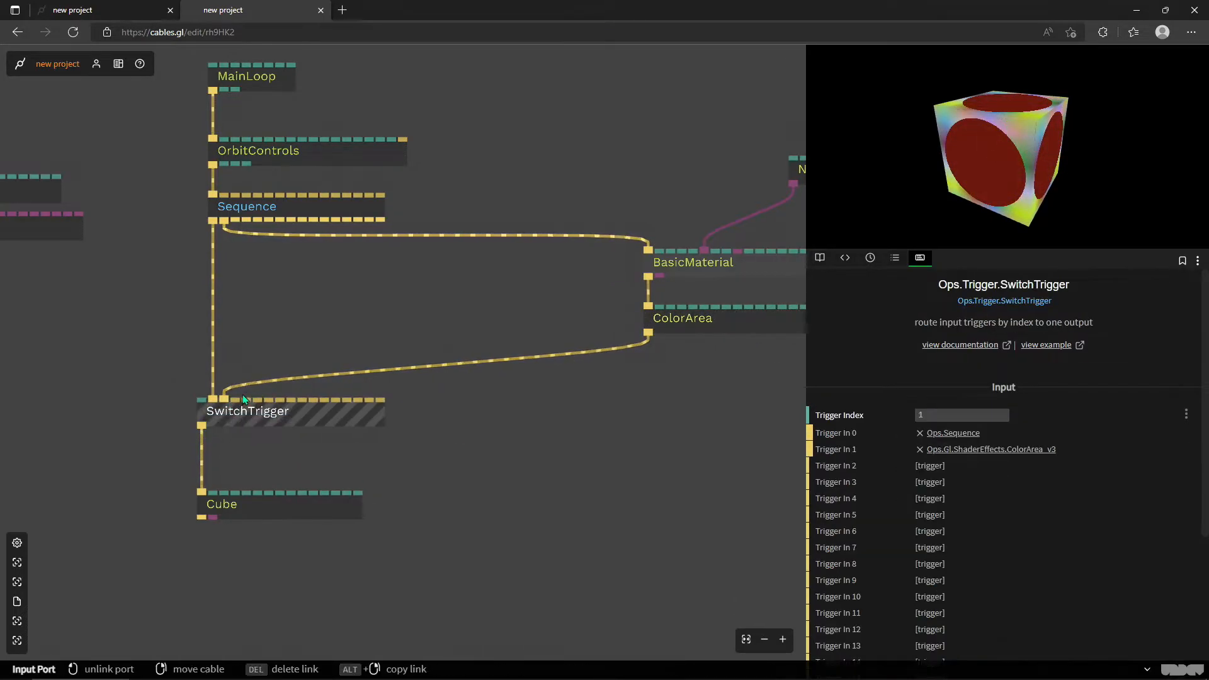
{"action": "scroll", "coordinate": [513, 422], "scroll_direction": "right", "scroll_amount": 3}
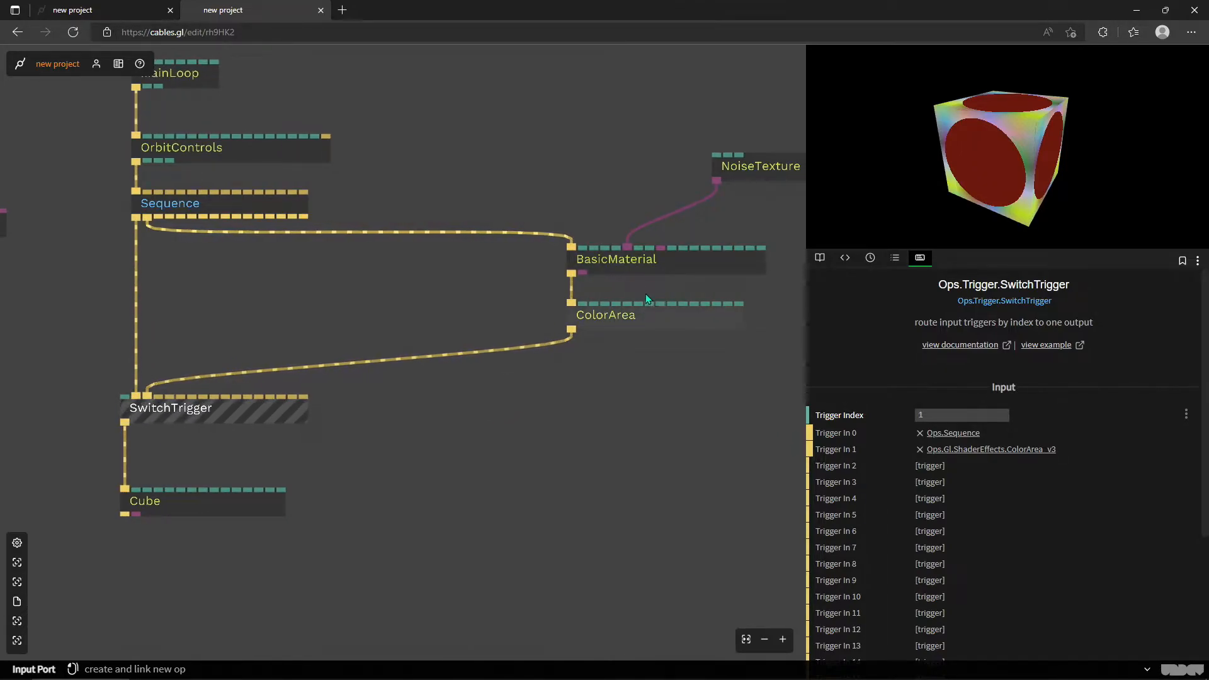
{"action": "left_click_drag", "start_coordinate": [669, 378], "coordinate": [587, 259]}
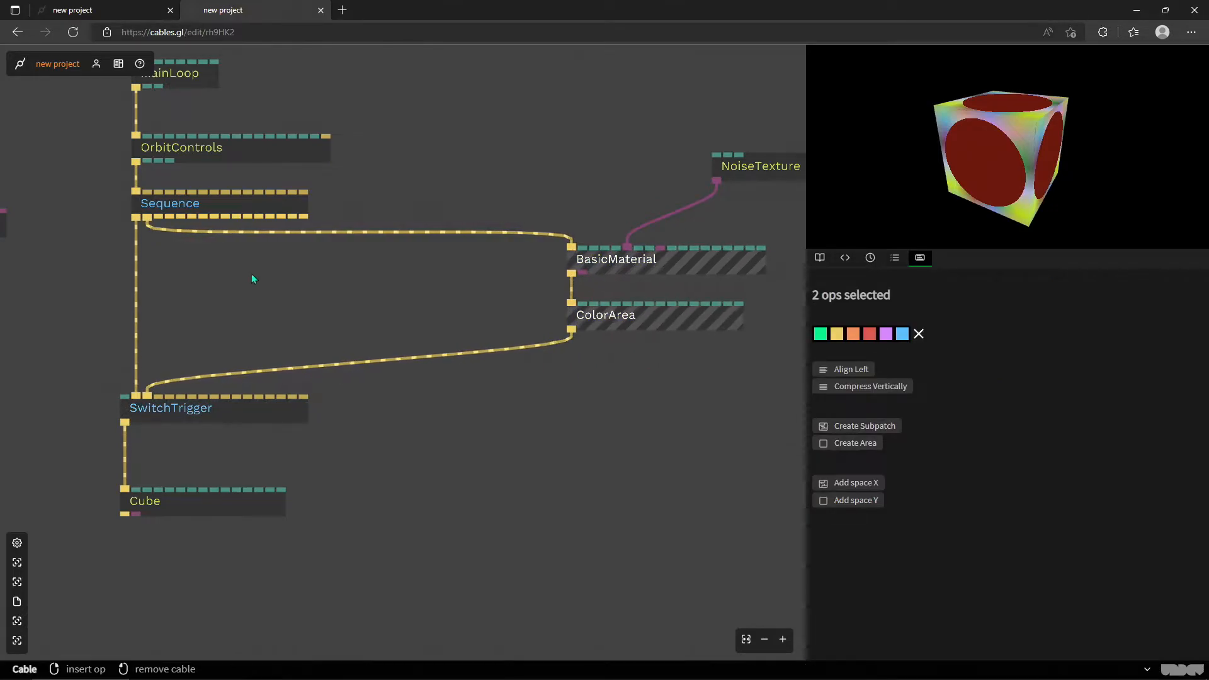
{"action": "key", "text": "ctrl+c"}
{"action": "key", "text": "ctrl+v"}
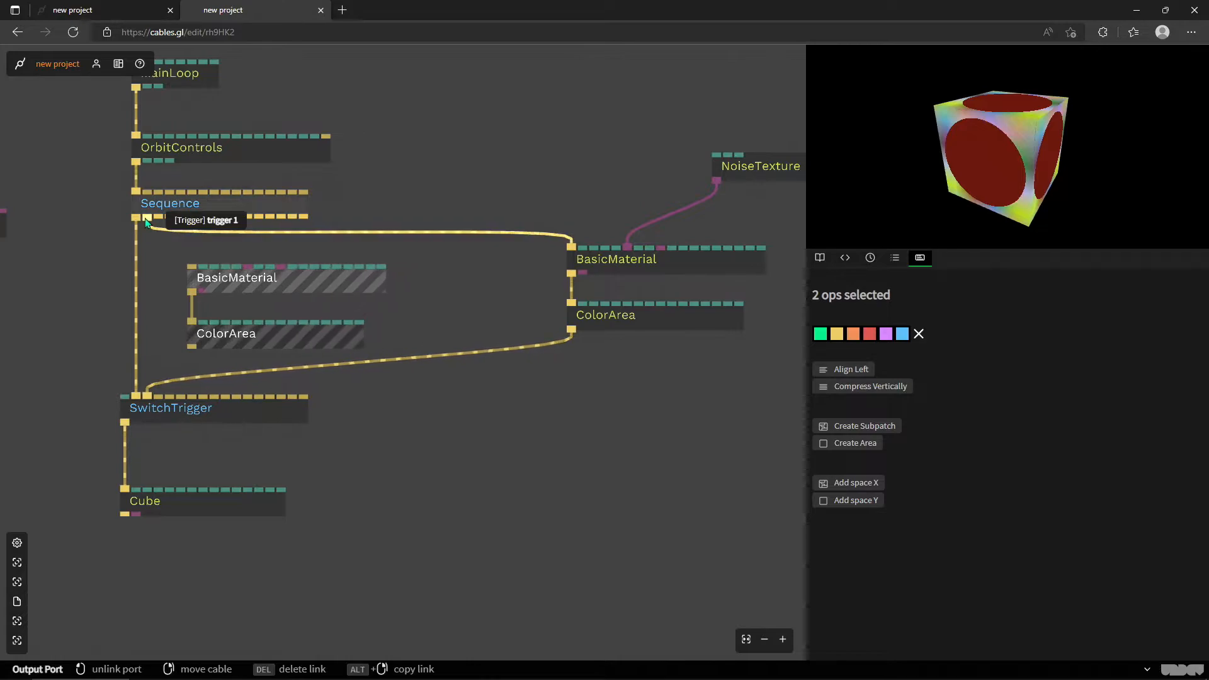
- Link Sequence's first trigger to the copied BasicMaterial and the copied ColorArea's output to SwitchTrigger's Trigger In 0
{"action": "left_click_drag", "start_coordinate": [138, 400], "coordinate": [191, 265]}
{"action": "left_click_drag", "start_coordinate": [192, 347], "coordinate": [136, 397]}
{"action": "left_click", "coordinate": [253, 288]}
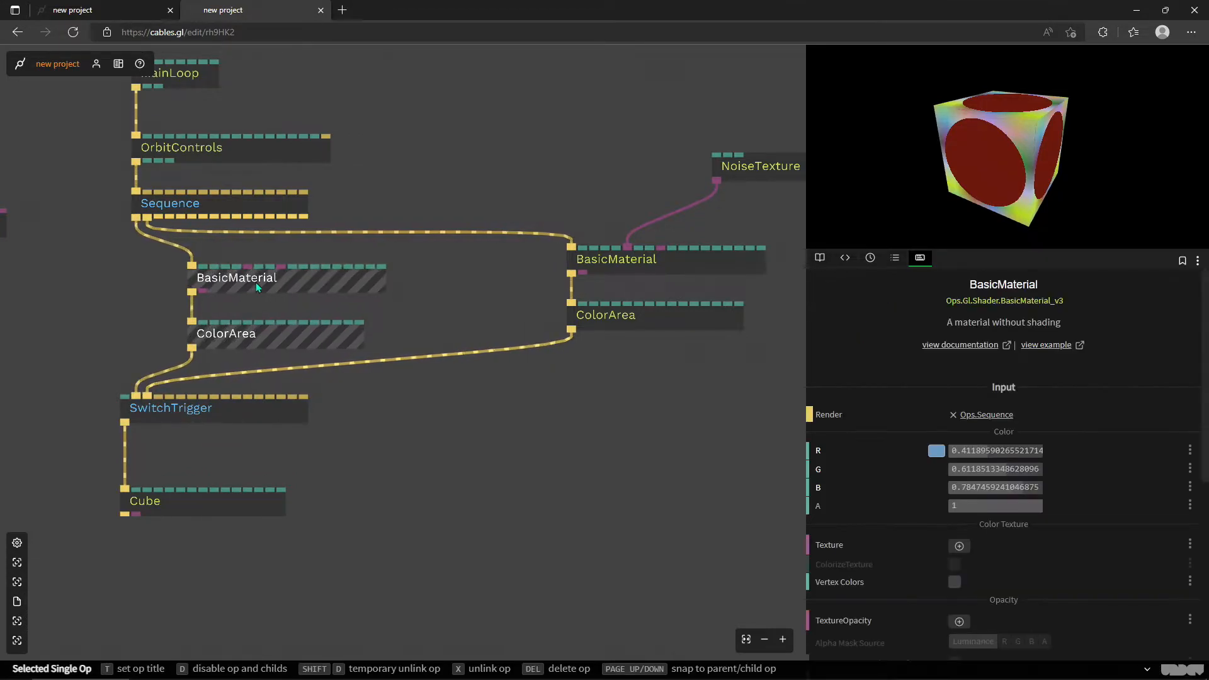
- Duplicate NoiseTexture, link the copy to the duplicated BasicMaterial's texture input and place it above that material
{"action": "left_click", "coordinate": [757, 167]}
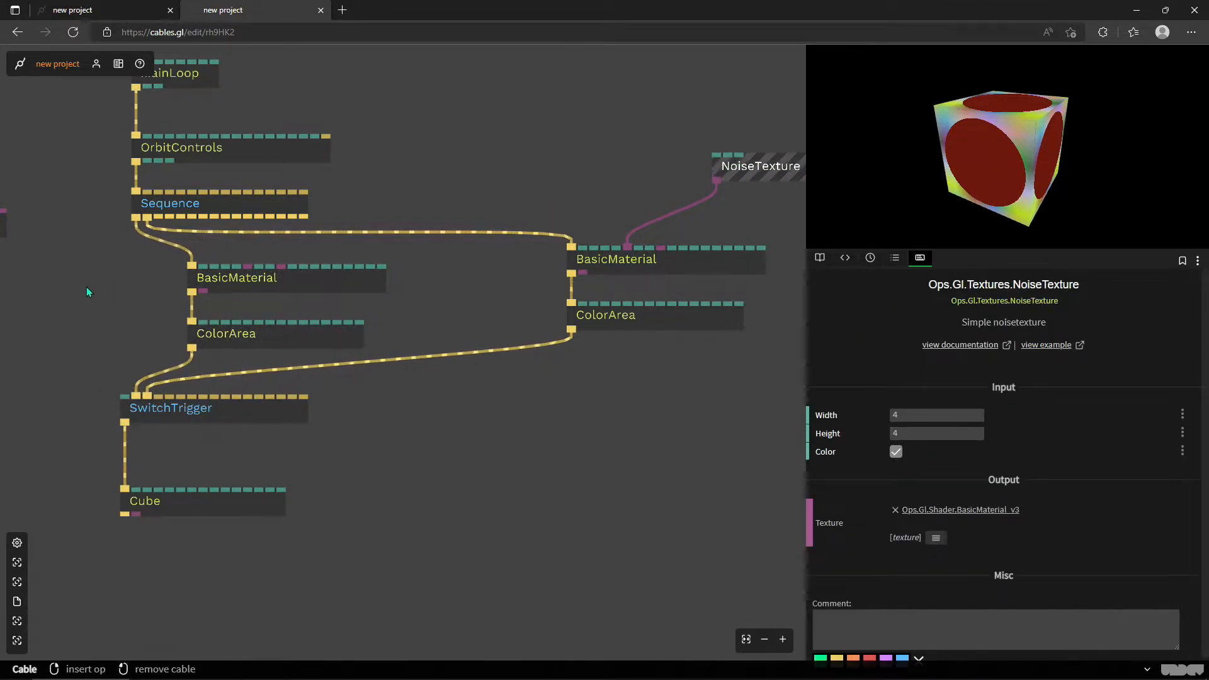
{"action": "key", "text": "ctrl+c"}
{"action": "key", "text": "ctrl+v"}
{"action": "left_click_drag", "start_coordinate": [126, 297], "coordinate": [248, 266]}
{"action": "left_click_drag", "start_coordinate": [485, 169], "coordinate": [474, 187]}
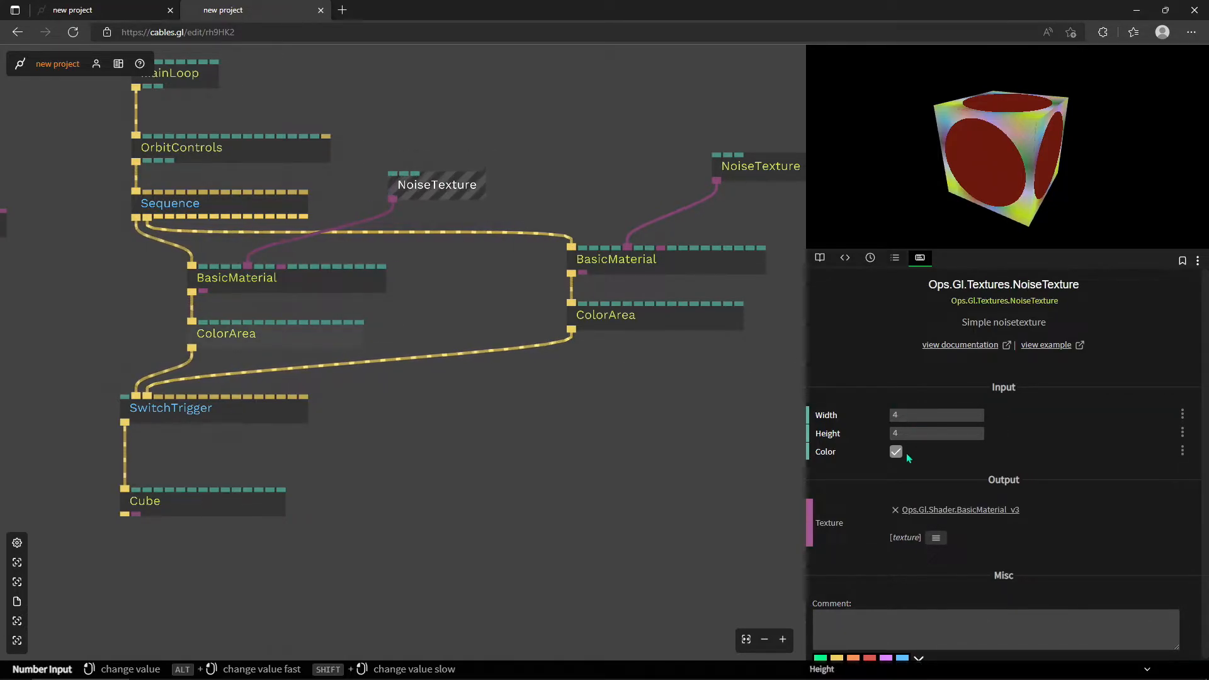
- Set SwitchTrigger's Trigger Index to 0 and delete the ColorArea below the duplicated BasicMaterial
{"action": "left_click", "coordinate": [252, 411]}
{"action": "left_click", "coordinate": [933, 417]}
{"action": "type", "text": "0"}
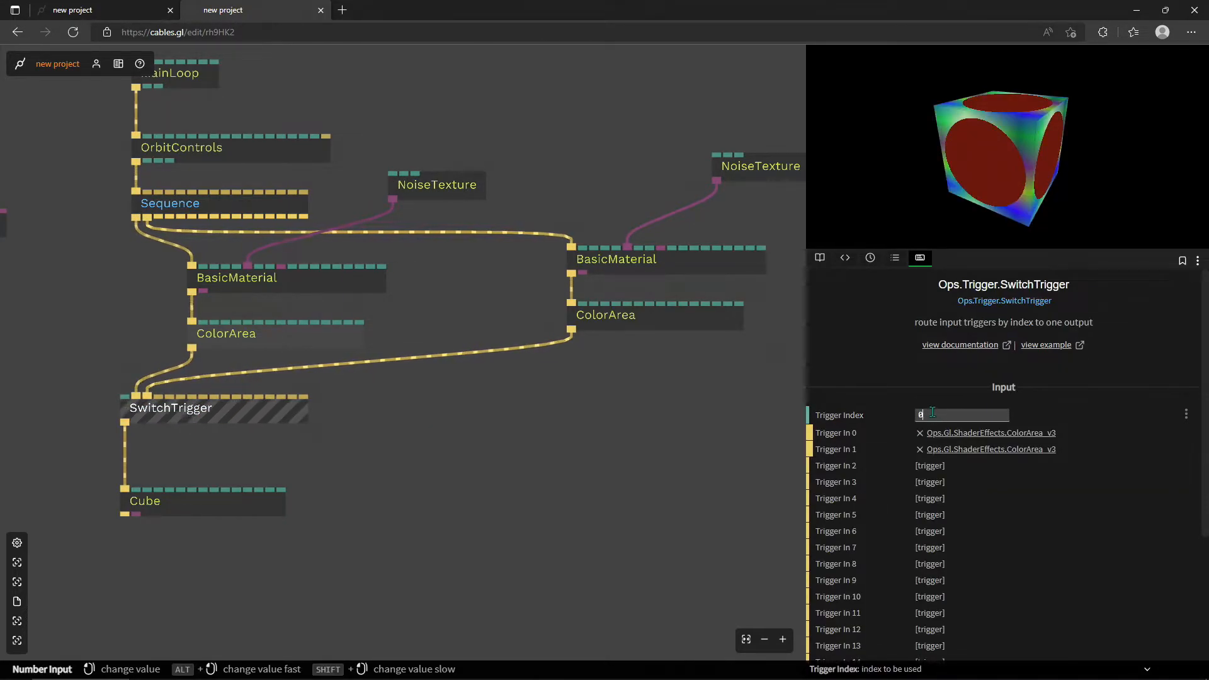
{"action": "left_click", "coordinate": [233, 331]}
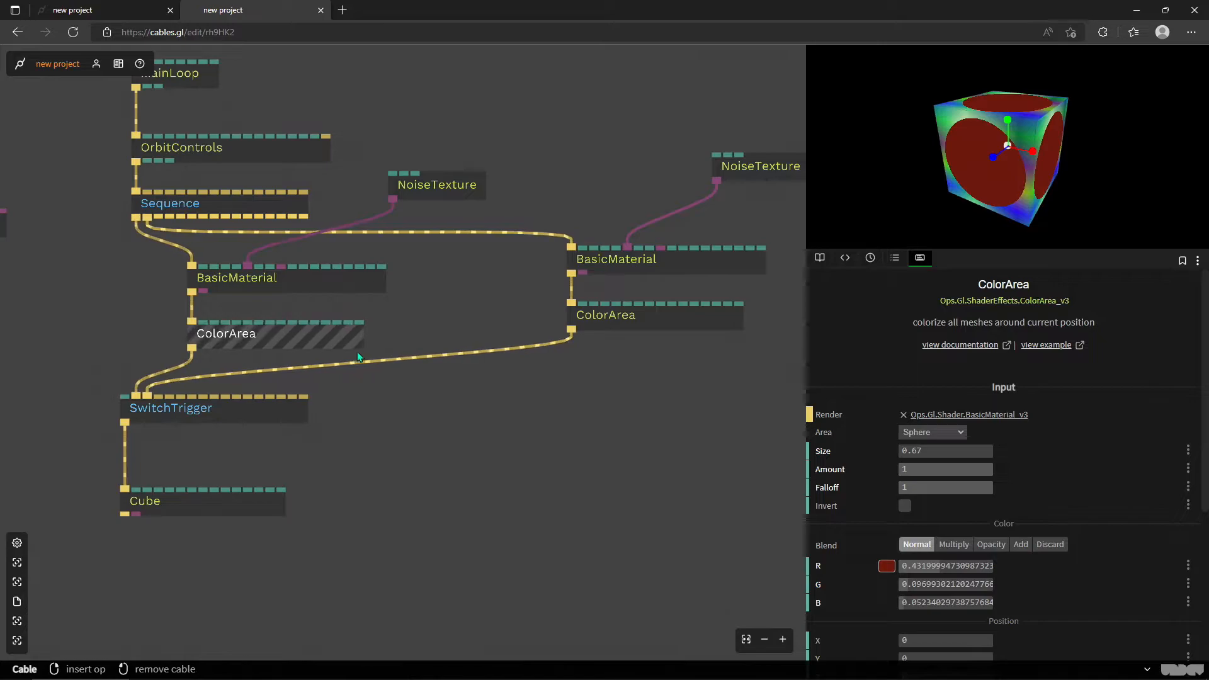
{"action": "key", "text": "Delete"}
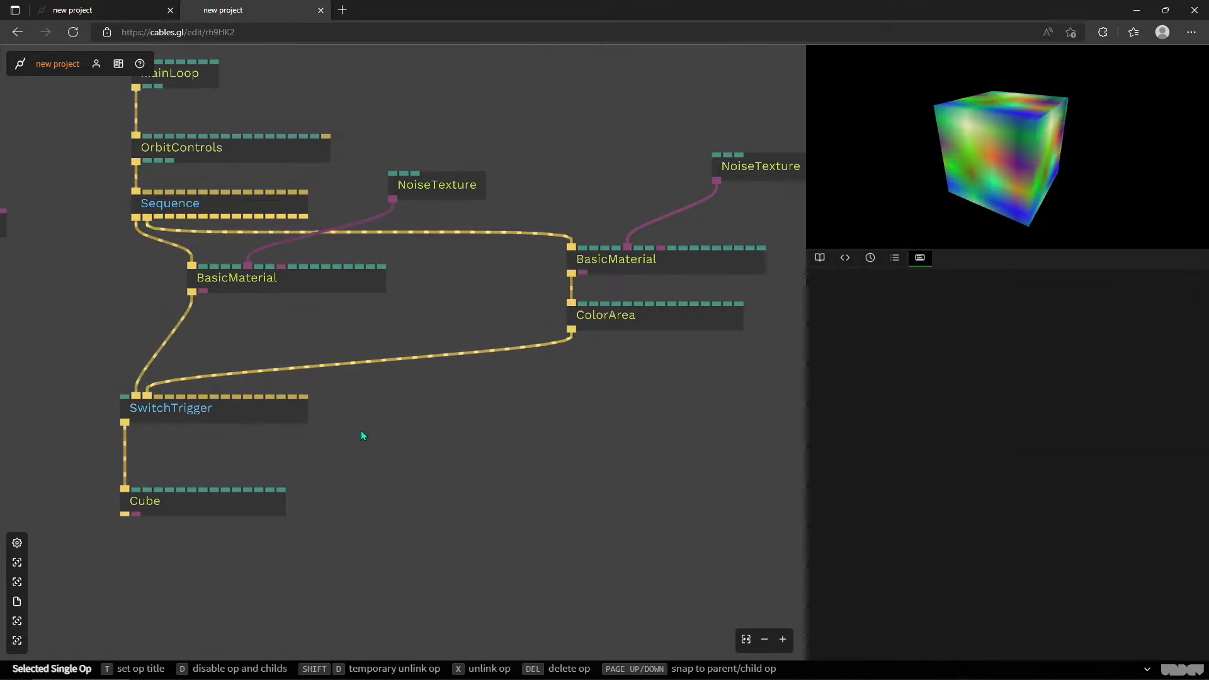
- Set SwitchTrigger's Trigger Index back to 1 to render the branch with ColorArea
{"action": "left_click", "coordinate": [245, 418]}
{"action": "left_click", "coordinate": [940, 415]}
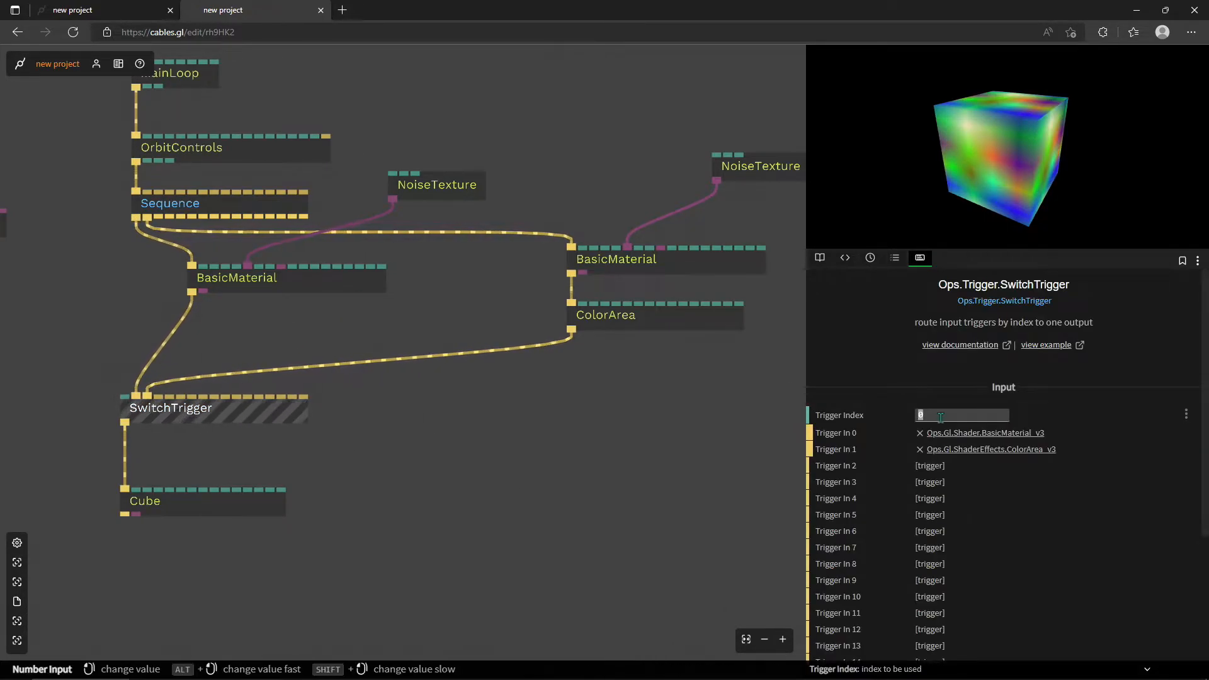
{"action": "type", "text": "1"}
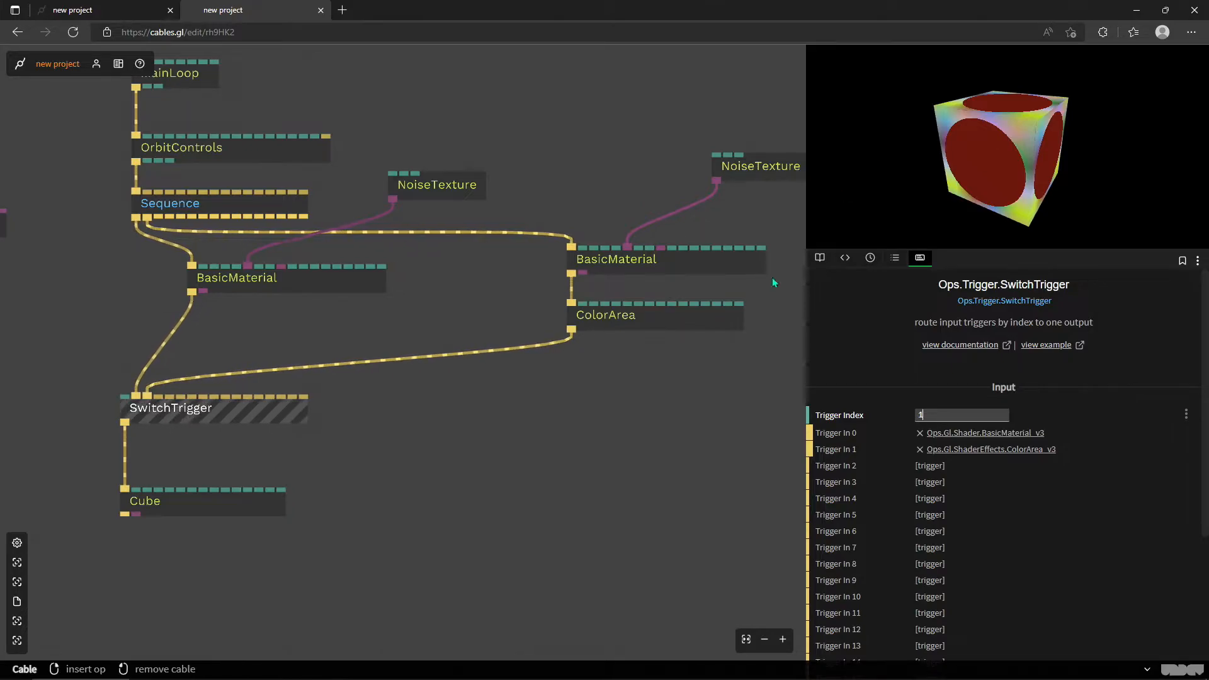
- Rearrange both material branches compactly, aligning the copied BasicMaterial under Sequence and placing each NoiseTexture directly above its material
{"action": "left_click_drag", "start_coordinate": [454, 202], "coordinate": [343, 238]}
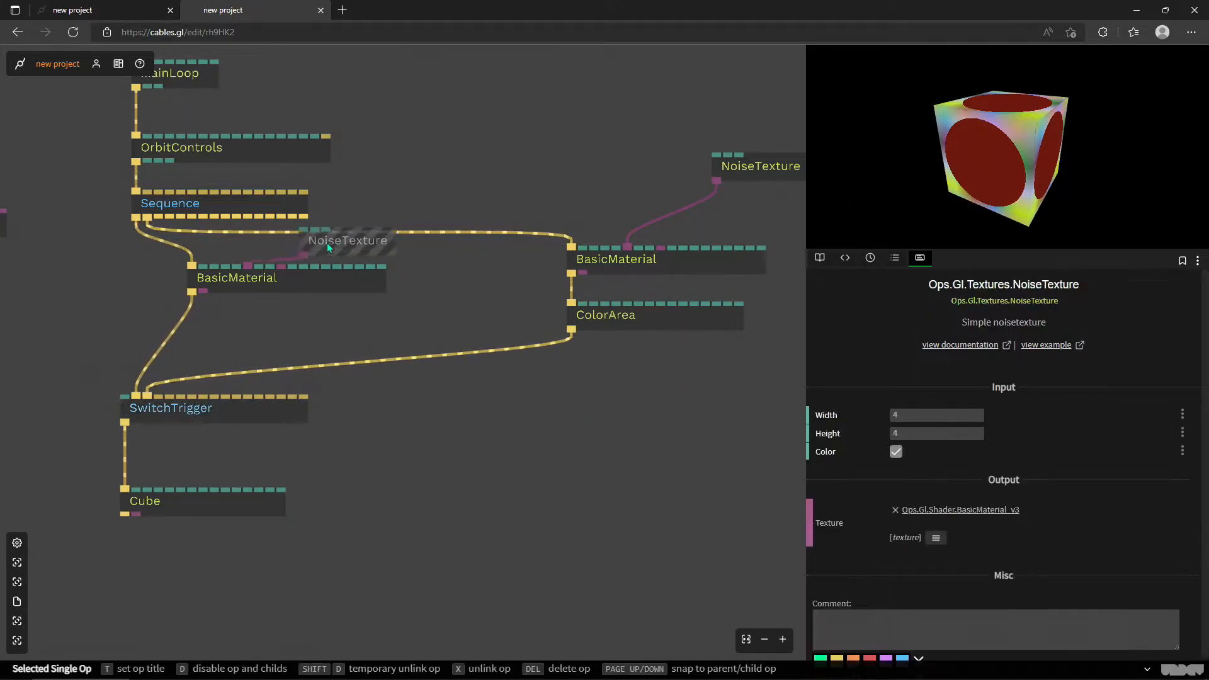
{"action": "left_click_drag", "start_coordinate": [299, 317], "coordinate": [221, 290]}
{"action": "left_click_drag", "start_coordinate": [659, 373], "coordinate": [447, 299]}
{"action": "left_click_drag", "start_coordinate": [755, 166], "coordinate": [666, 185]}
{"action": "left_click_drag", "start_coordinate": [500, 258], "coordinate": [522, 275]}
- Examine the other Switch ops, from SwitchFile to SwitchTextures, and compare them with the finished SwitchTrigger setup
{"action": "scroll", "coordinate": [479, 378], "scroll_direction": "down", "scroll_amount": 5}
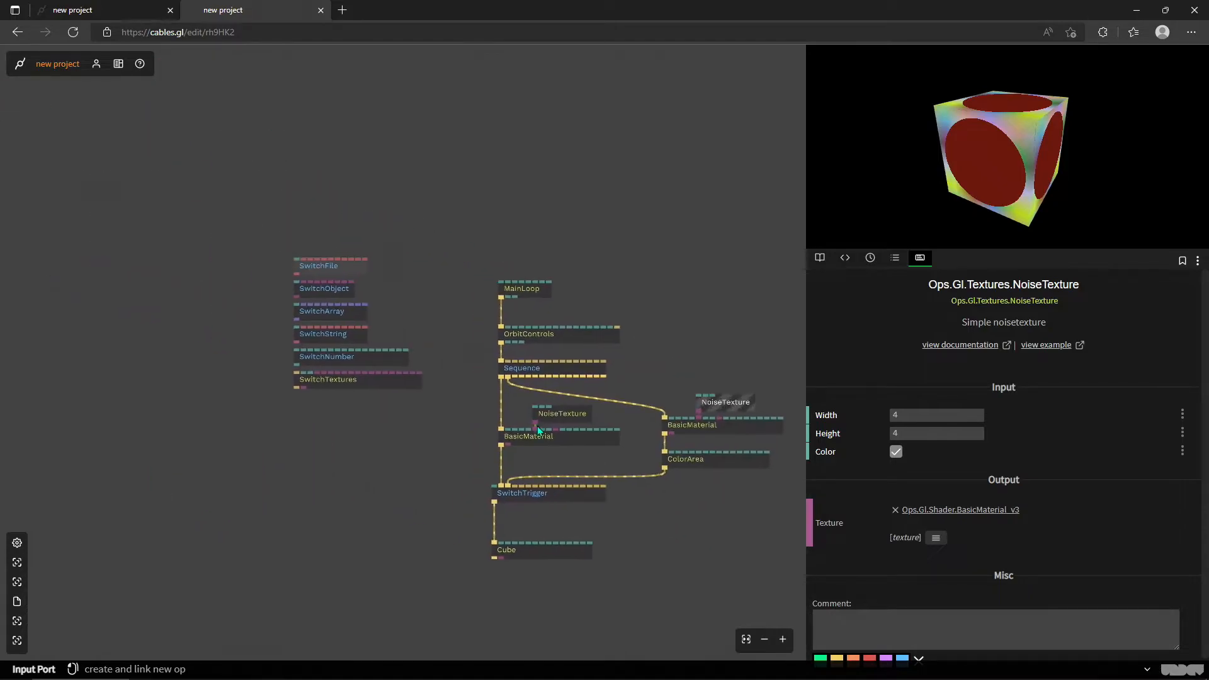
{"action": "scroll", "coordinate": [301, 303], "scroll_direction": "up", "scroll_amount": 5}
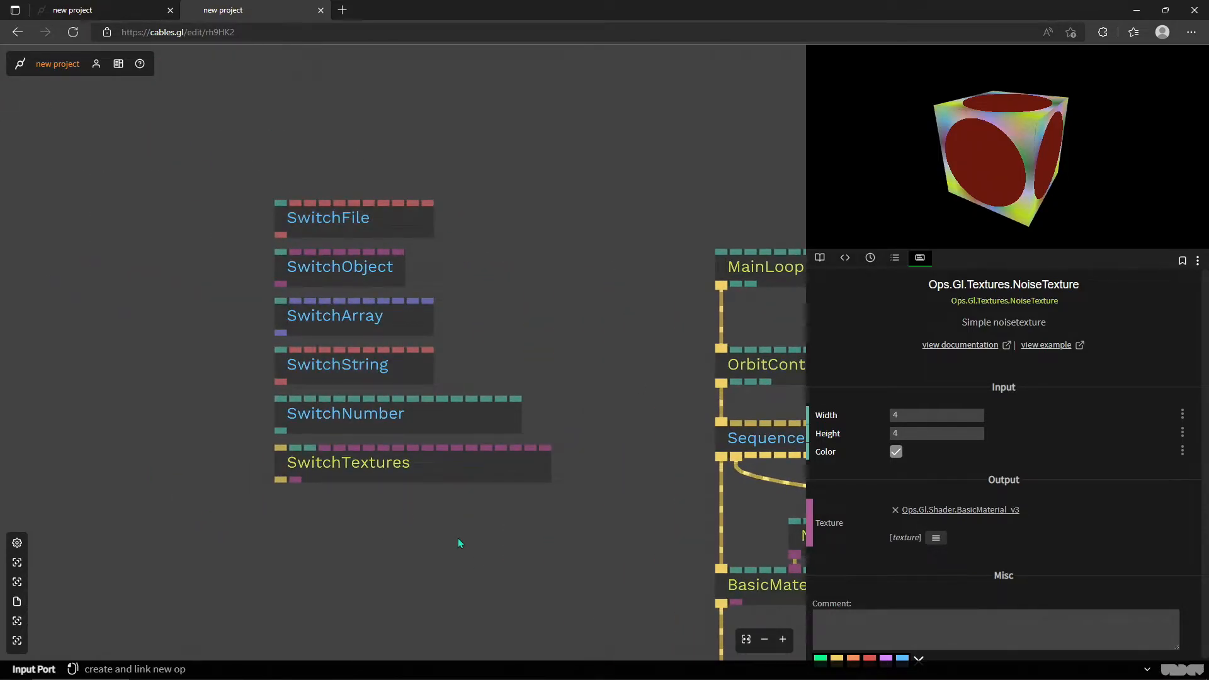
{"action": "scroll", "coordinate": [561, 567], "scroll_direction": "down", "scroll_amount": 3}
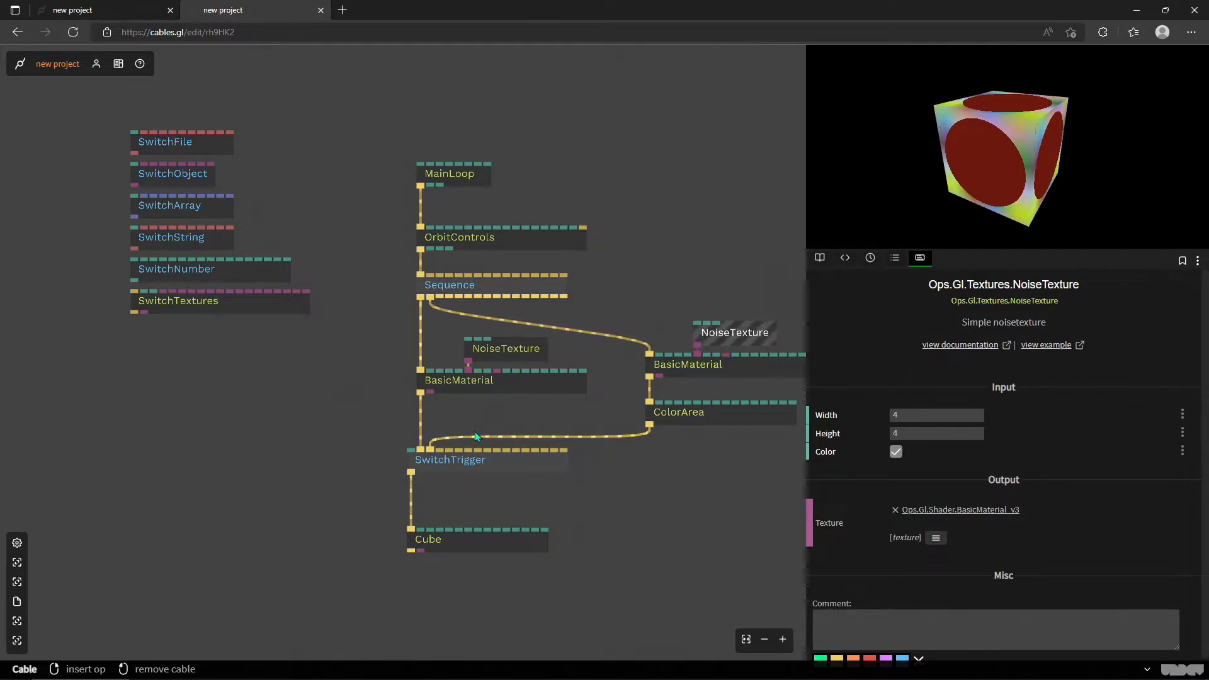
{"action": "scroll", "coordinate": [573, 501], "scroll_direction": "up", "scroll_amount": 2}
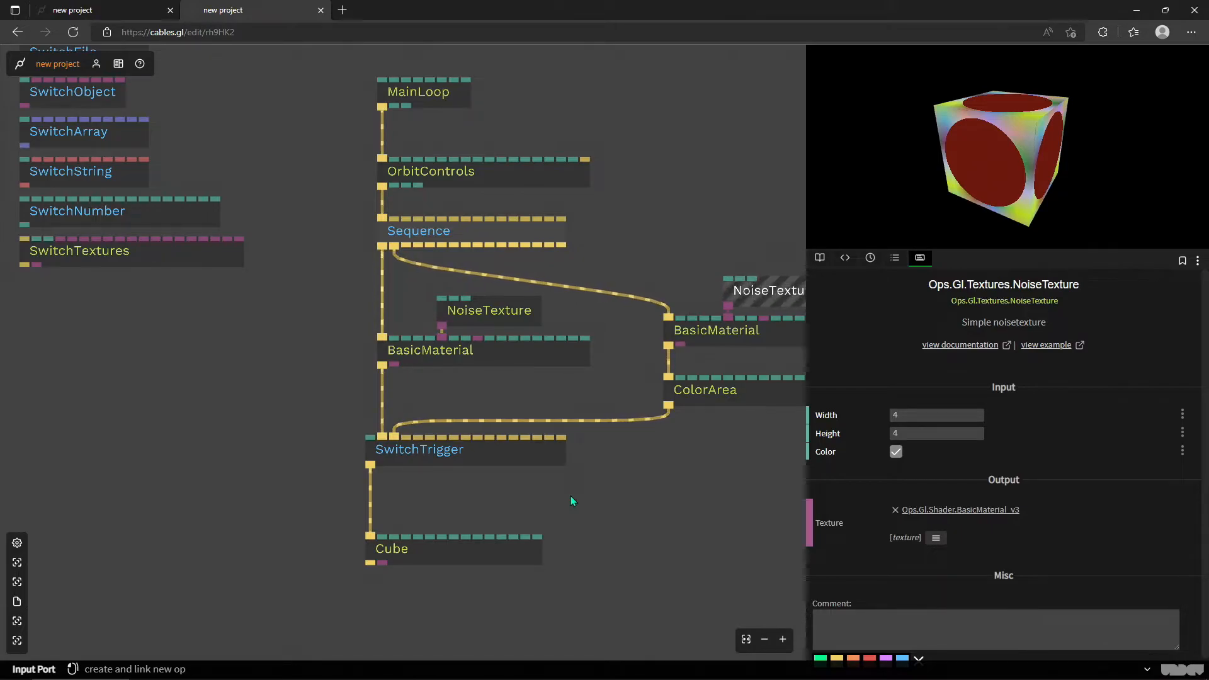
{"action": "left_click_drag", "start_coordinate": [226, 408], "coordinate": [506, 603]}
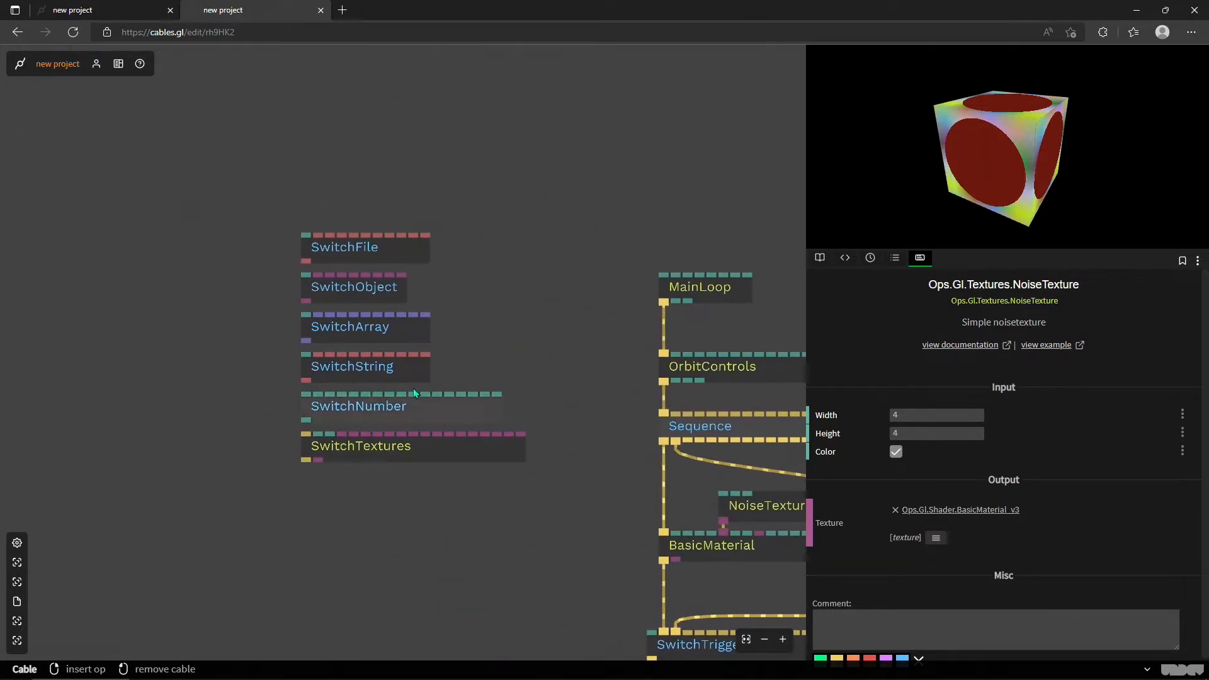
{"action": "scroll", "coordinate": [420, 396], "scroll_direction": "up", "scroll_amount": 3}
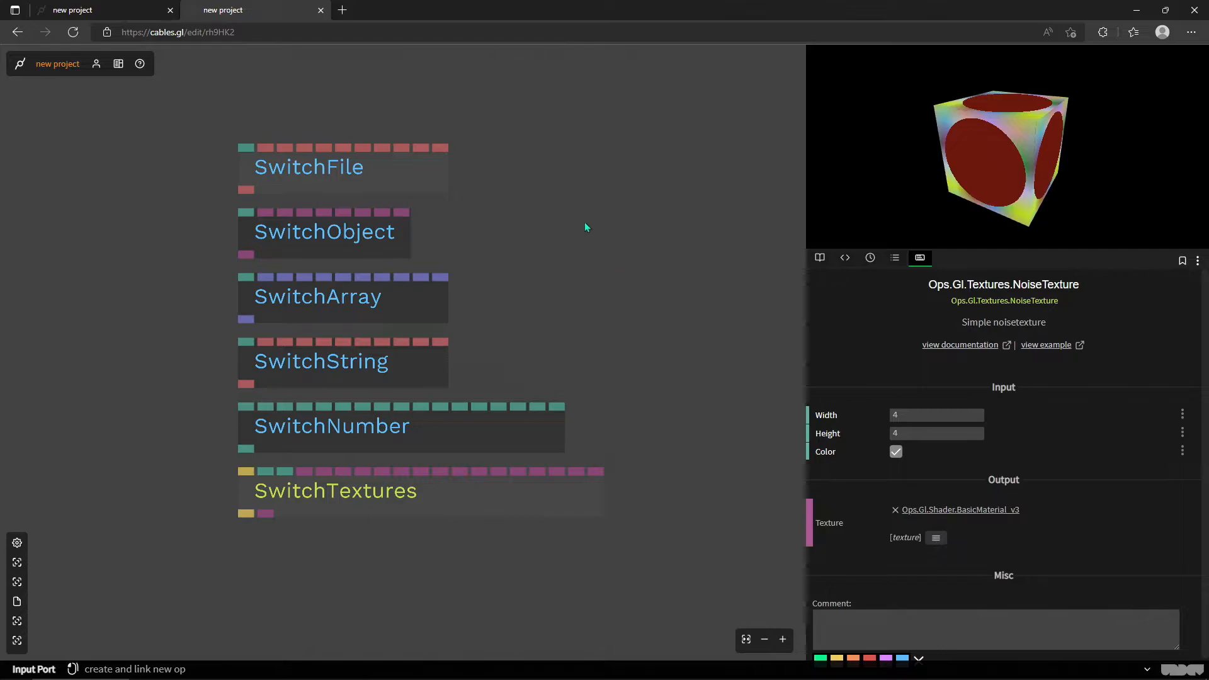
{"action": "left_click_drag", "start_coordinate": [699, 390], "coordinate": [438, 251]}
{"action": "scroll", "coordinate": [438, 252], "scroll_direction": "down", "scroll_amount": 3}
{"action": "left_click_drag", "start_coordinate": [393, 365], "coordinate": [191, 303]}
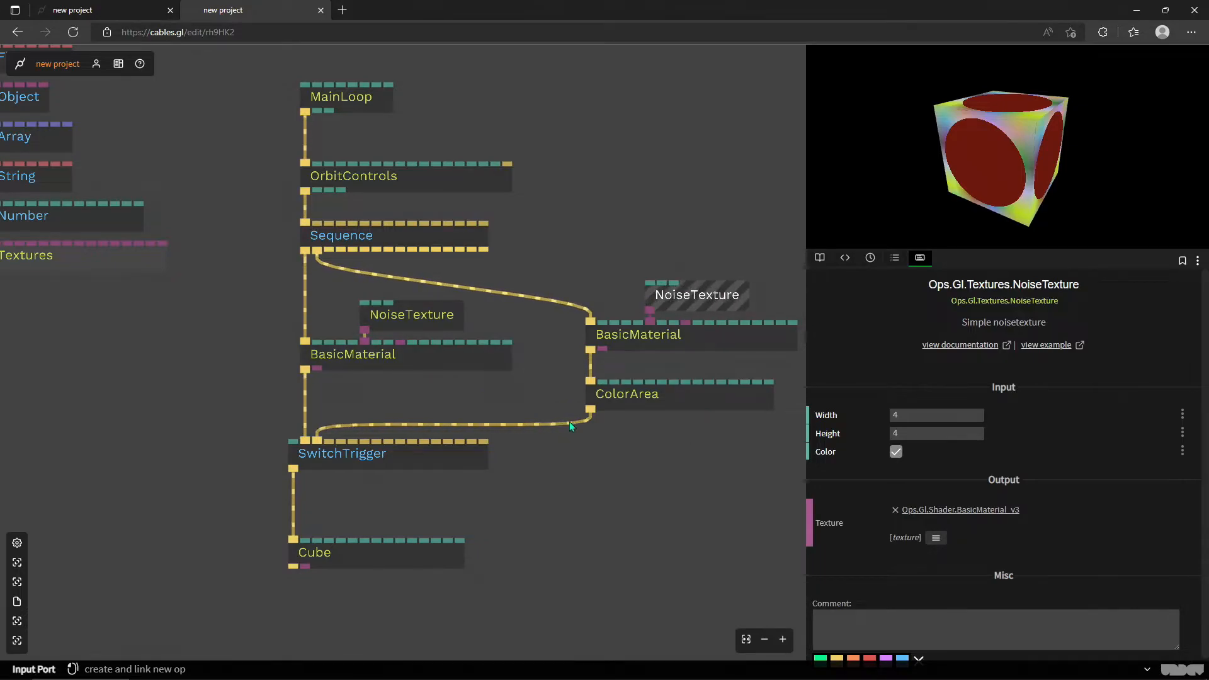
- Switch to the other open patch, which contains the SwitchTextures setup
{"action": "left_click", "coordinate": [86, 9]}
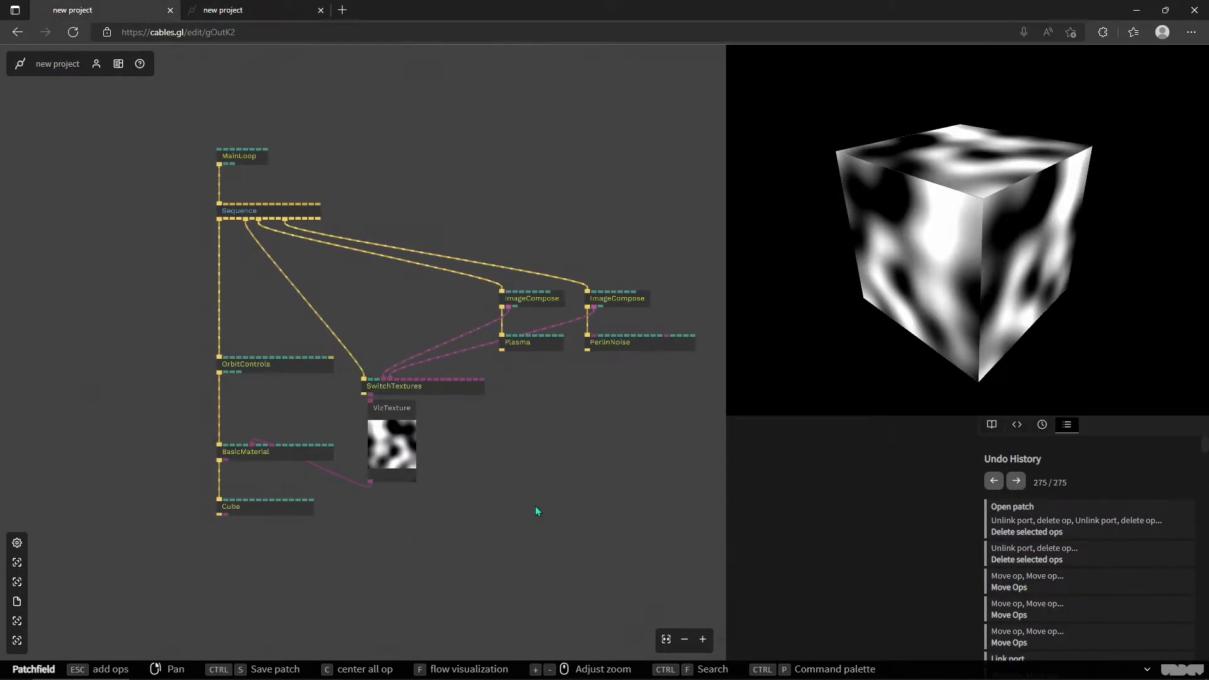
- Examine the SwitchTextures setup, from BasicMaterial and Cube to the Plasma and PerlinNoise ImageCompose branches, and its input parameters
{"action": "scroll", "coordinate": [528, 520], "scroll_direction": "up", "scroll_amount": 5}
{"action": "left_click_drag", "start_coordinate": [340, 554], "coordinate": [447, 558]}
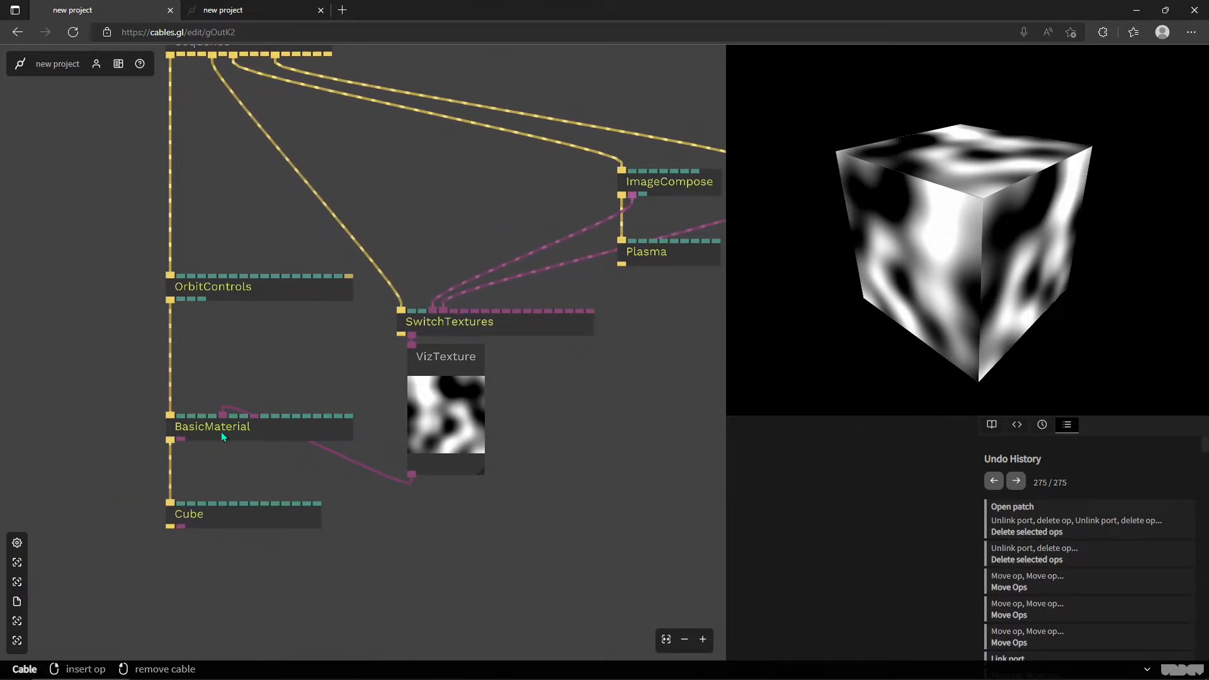
{"action": "left_click", "coordinate": [214, 432]}
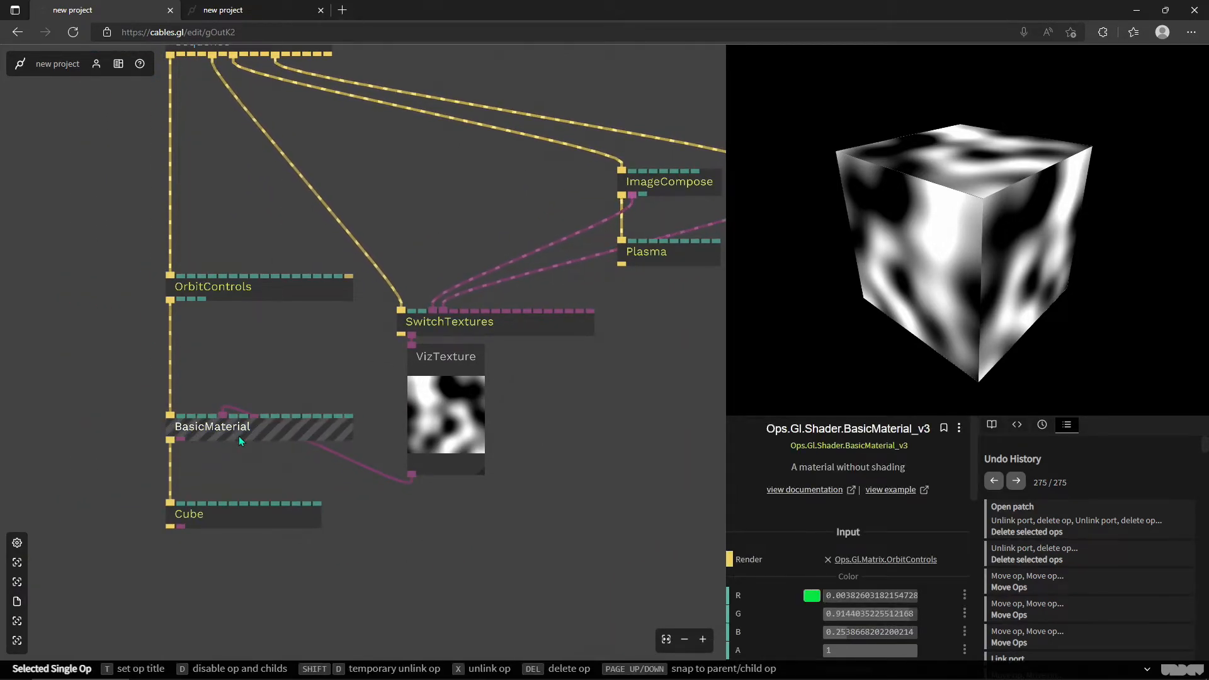
{"action": "left_click", "coordinate": [224, 523]}
{"action": "left_click_drag", "start_coordinate": [560, 429], "coordinate": [494, 482]}
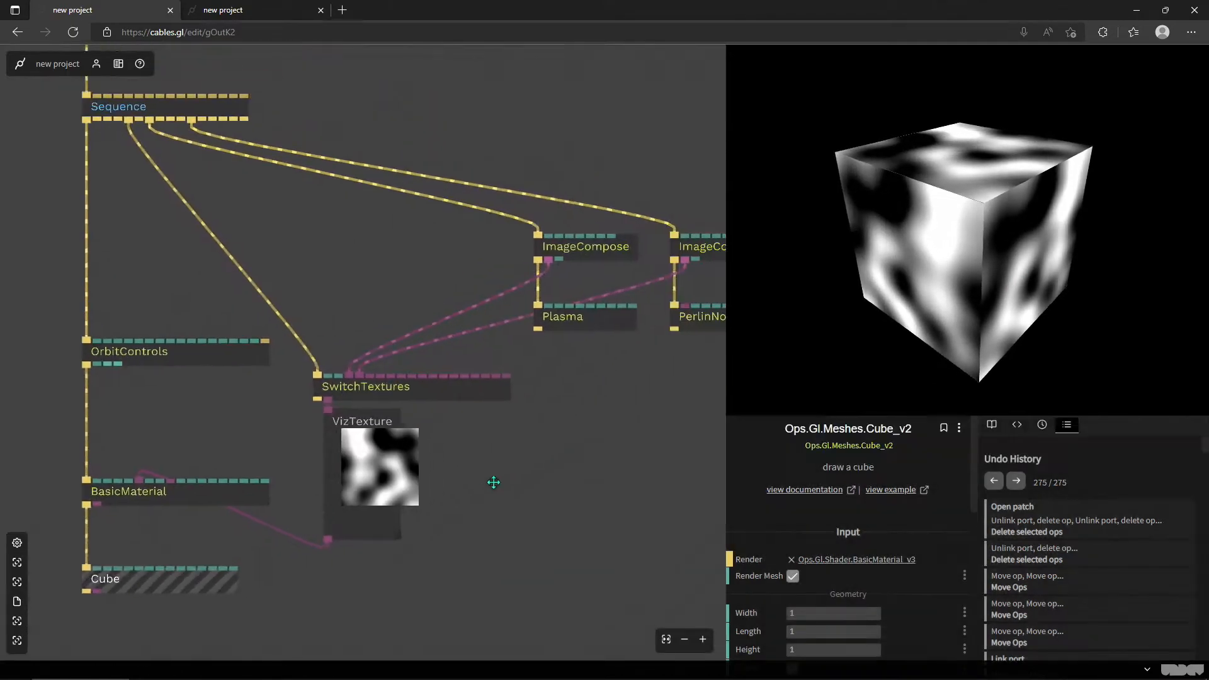
{"action": "left_click", "coordinate": [362, 417]}
{"action": "left_click_drag", "start_coordinate": [542, 441], "coordinate": [373, 447]}
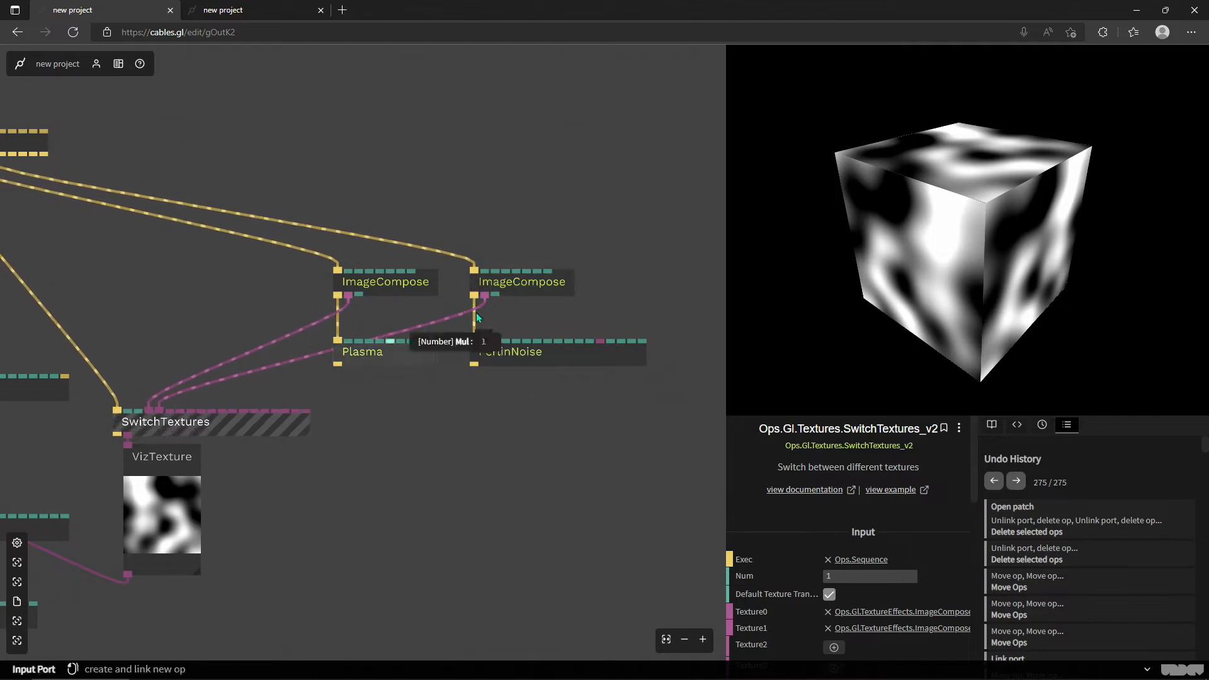
{"action": "scroll", "coordinate": [855, 514], "scroll_direction": "down", "scroll_amount": 2}
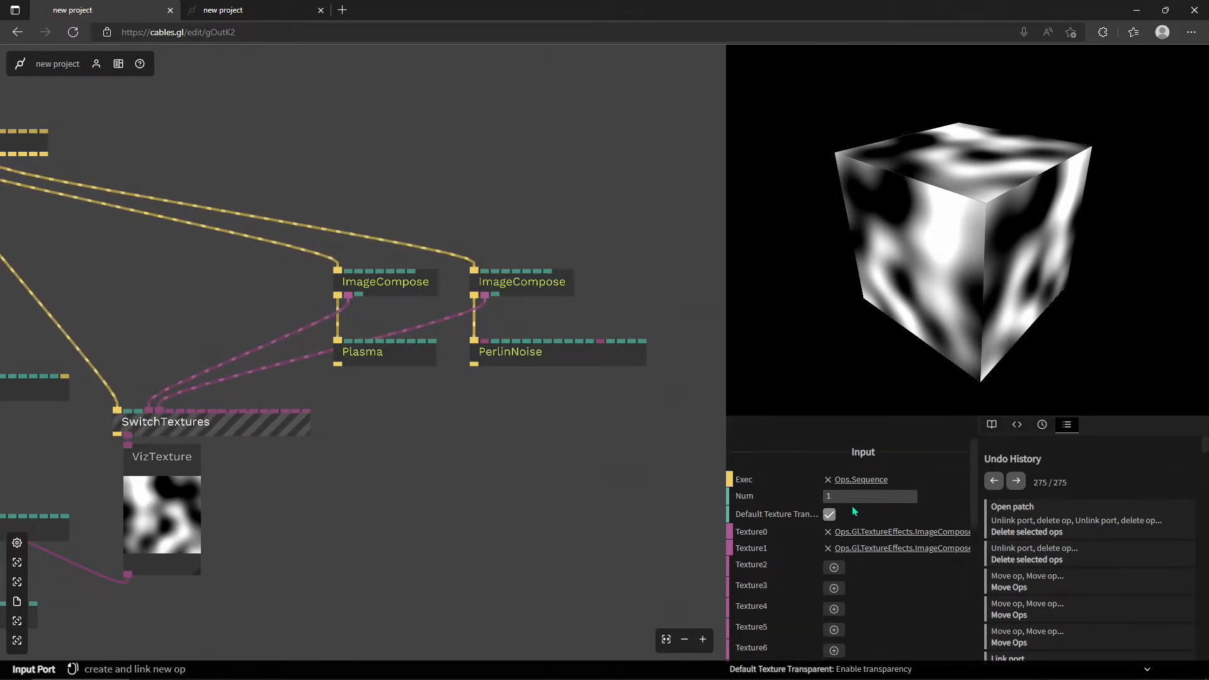
{"action": "left_click_drag", "start_coordinate": [229, 500], "coordinate": [451, 491]}
{"action": "scroll", "coordinate": [391, 416], "scroll_direction": "up", "scroll_amount": 3}
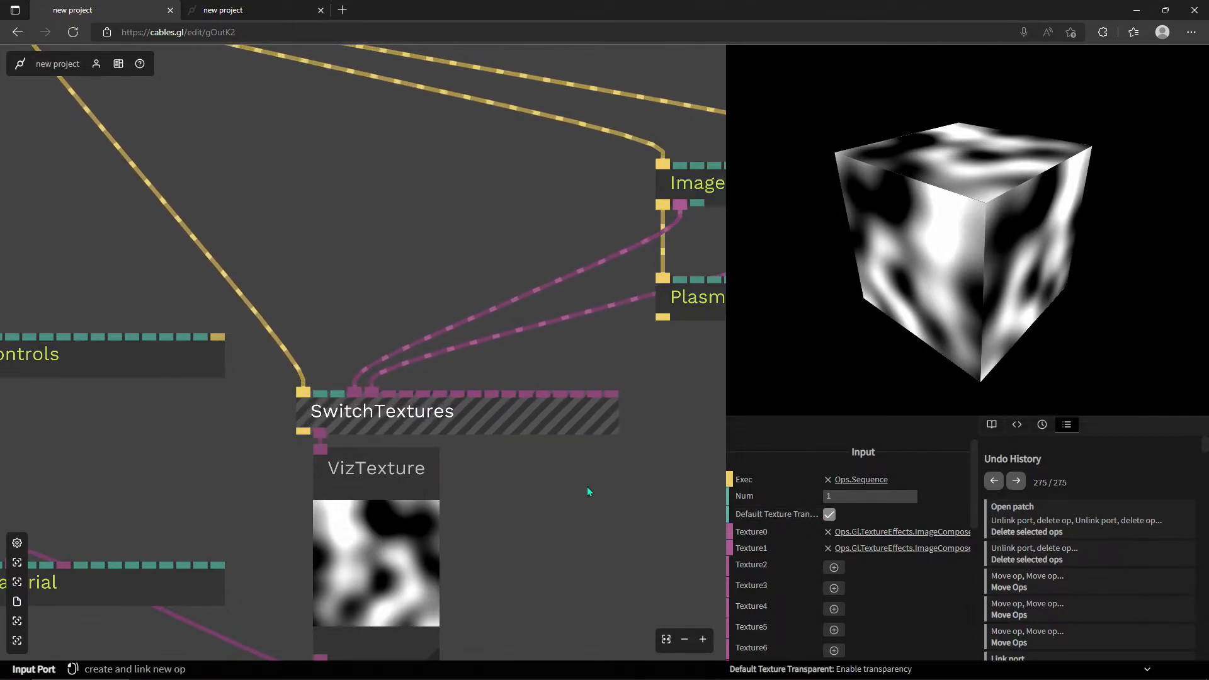
- Widen the parameter area and set the Num of SwitchTextures to 5, an index without a connected texture
{"action": "left_click", "coordinate": [851, 497]}
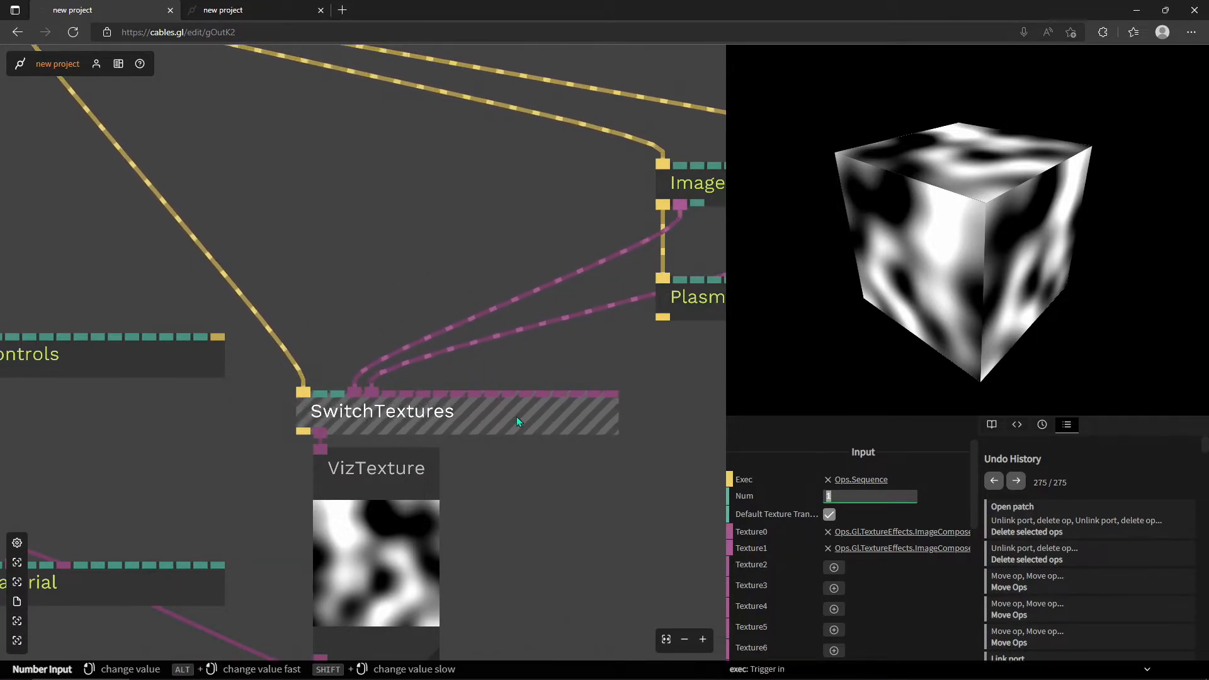
{"action": "left_click", "coordinate": [411, 414]}
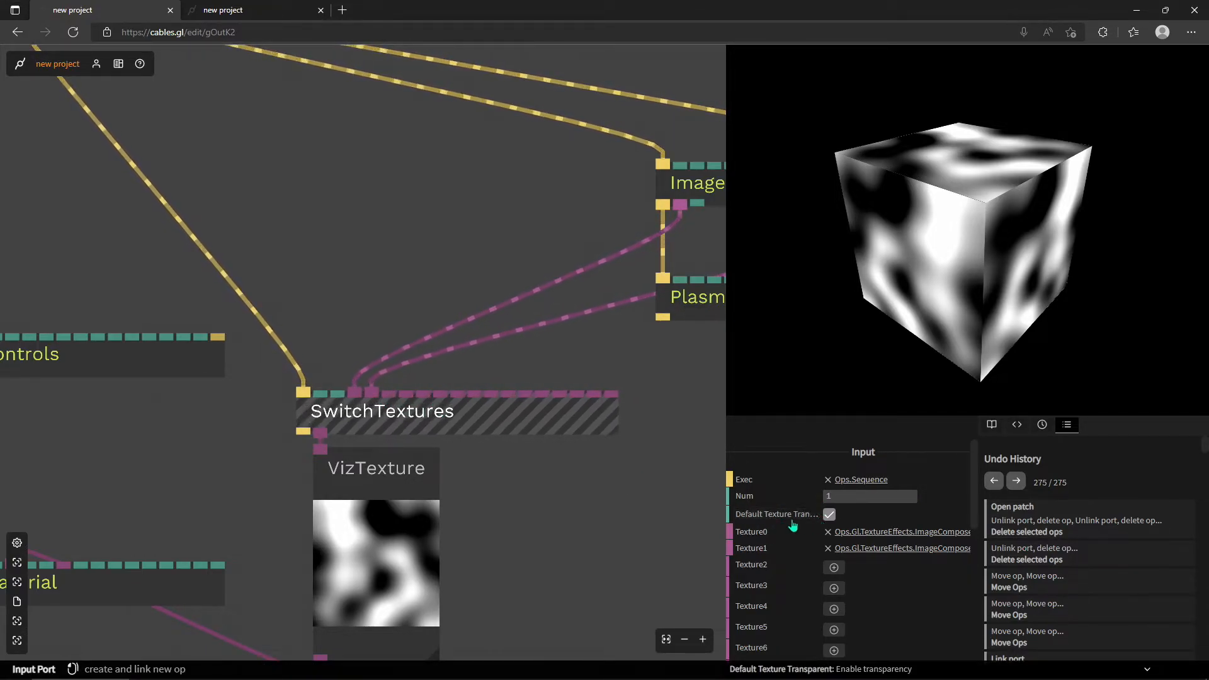
{"action": "left_click_drag", "start_coordinate": [724, 504], "coordinate": [512, 501]}
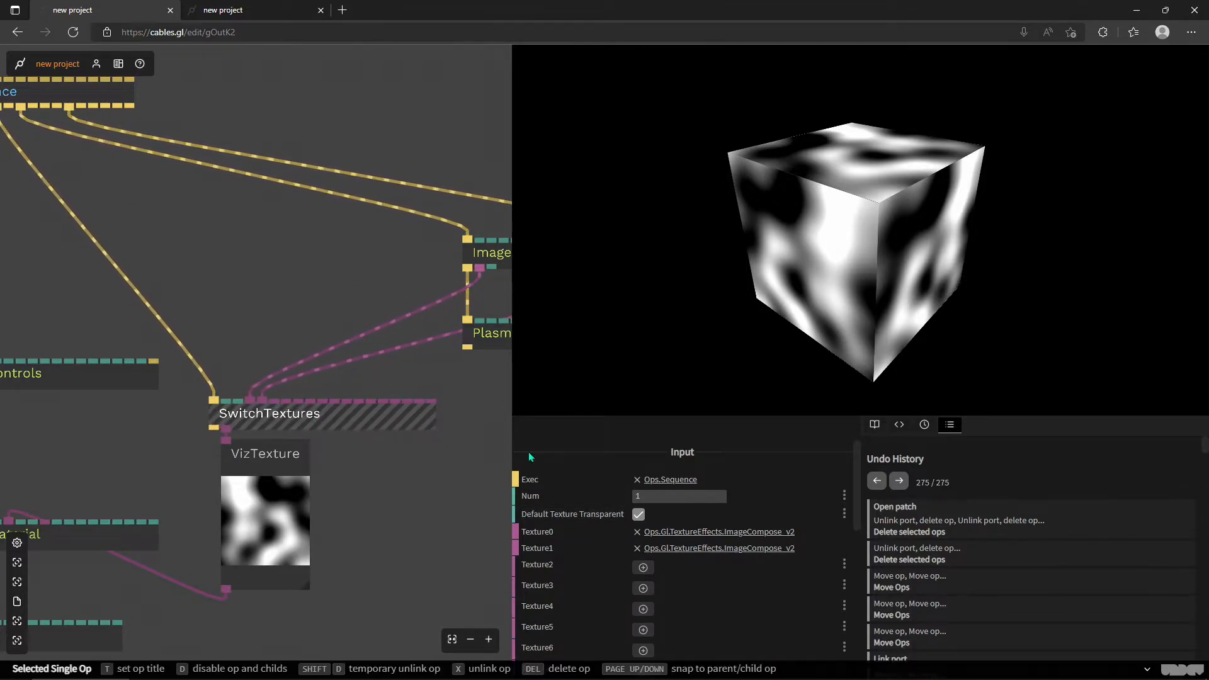
{"action": "left_click", "coordinate": [674, 497]}
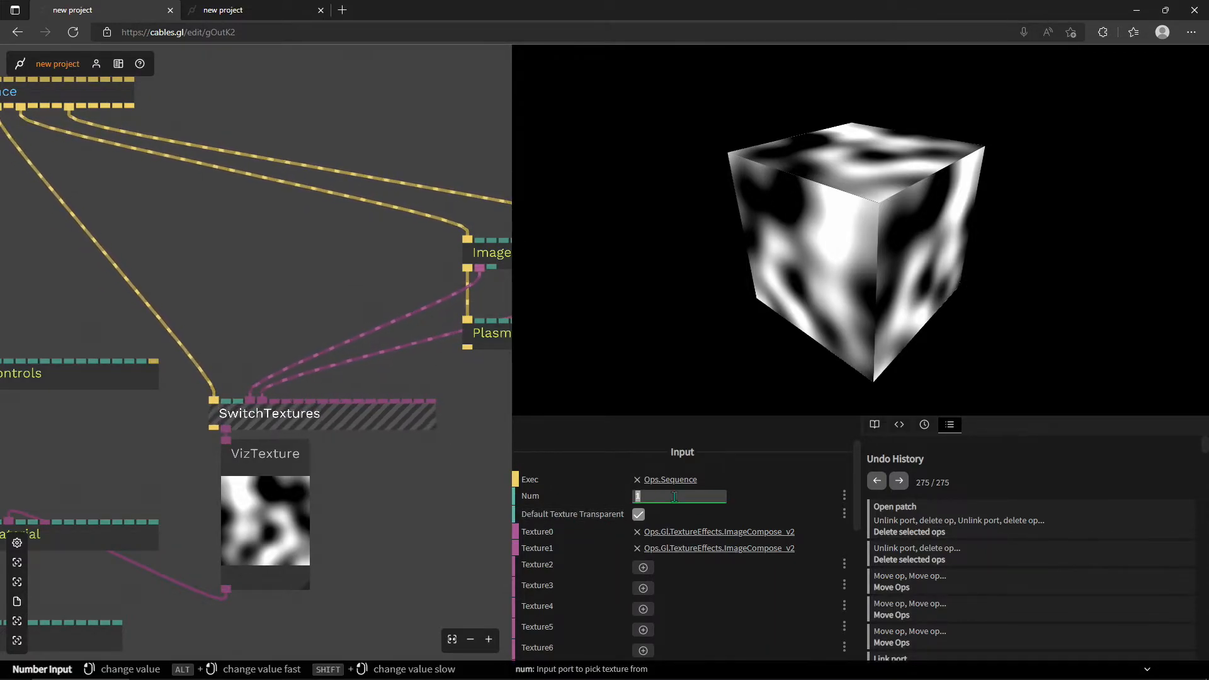
{"action": "type", "text": "5"}
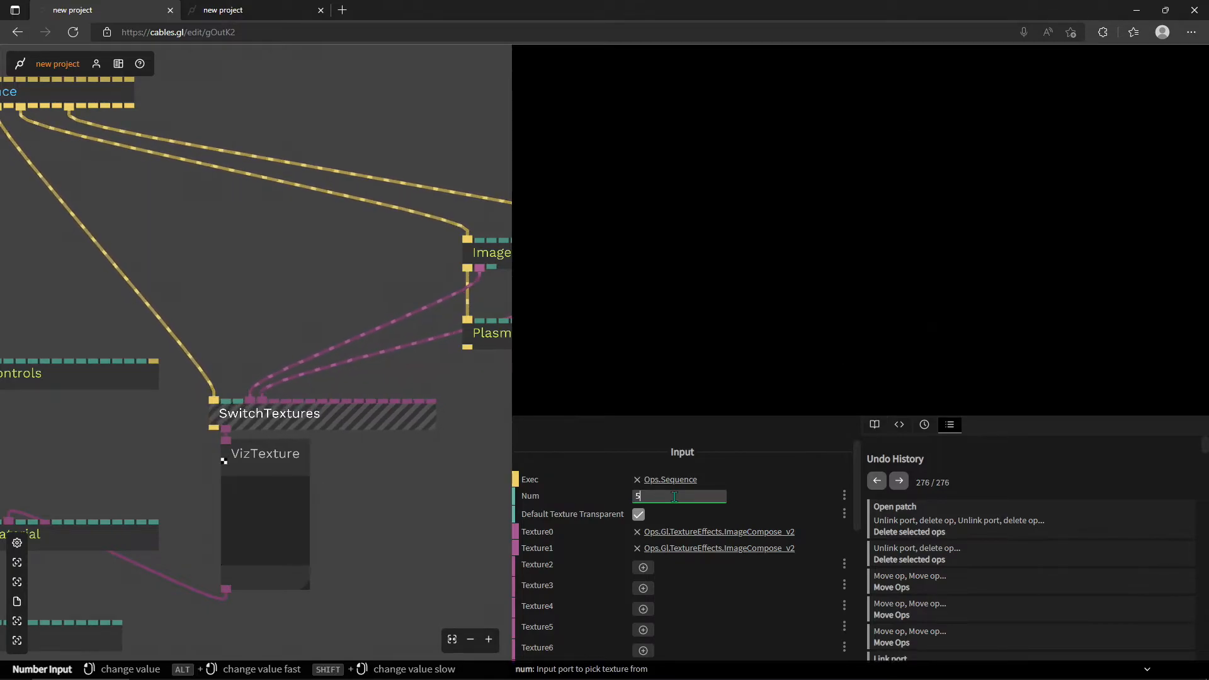
{"action": "scroll", "coordinate": [297, 535], "scroll_direction": "up", "scroll_amount": 2}
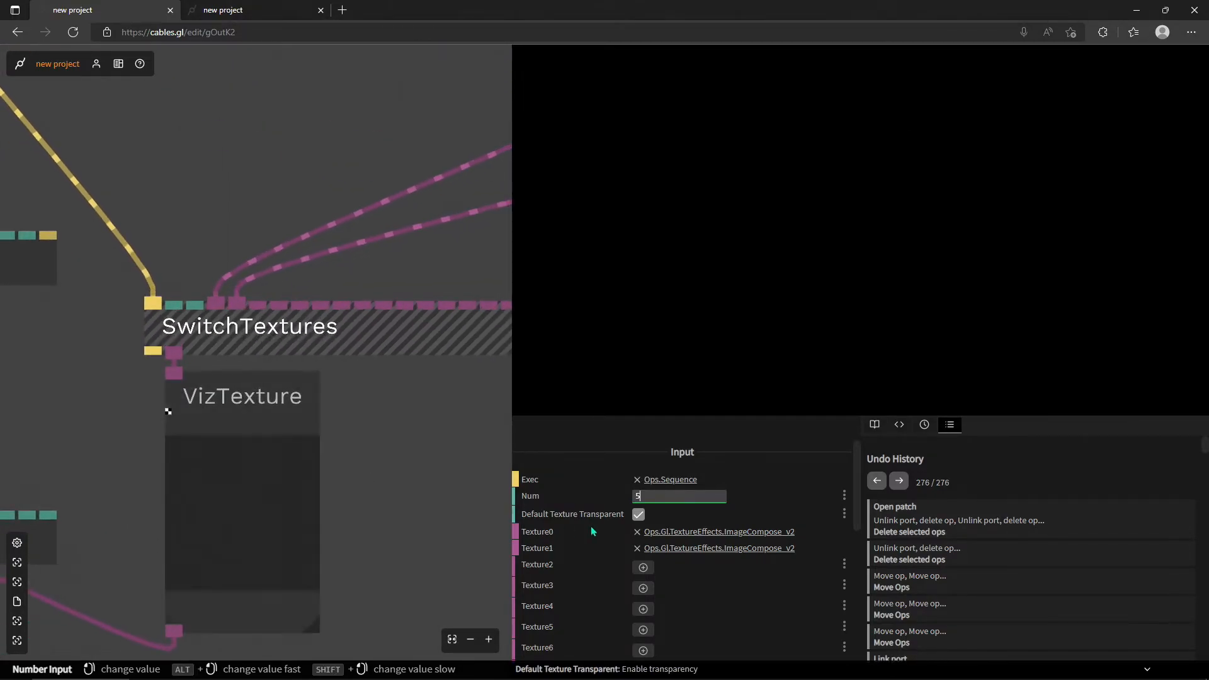
- Toggle Default Texture Transparent on SwitchTextures several times and leave it disabled
{"action": "left_click", "coordinate": [639, 515]}
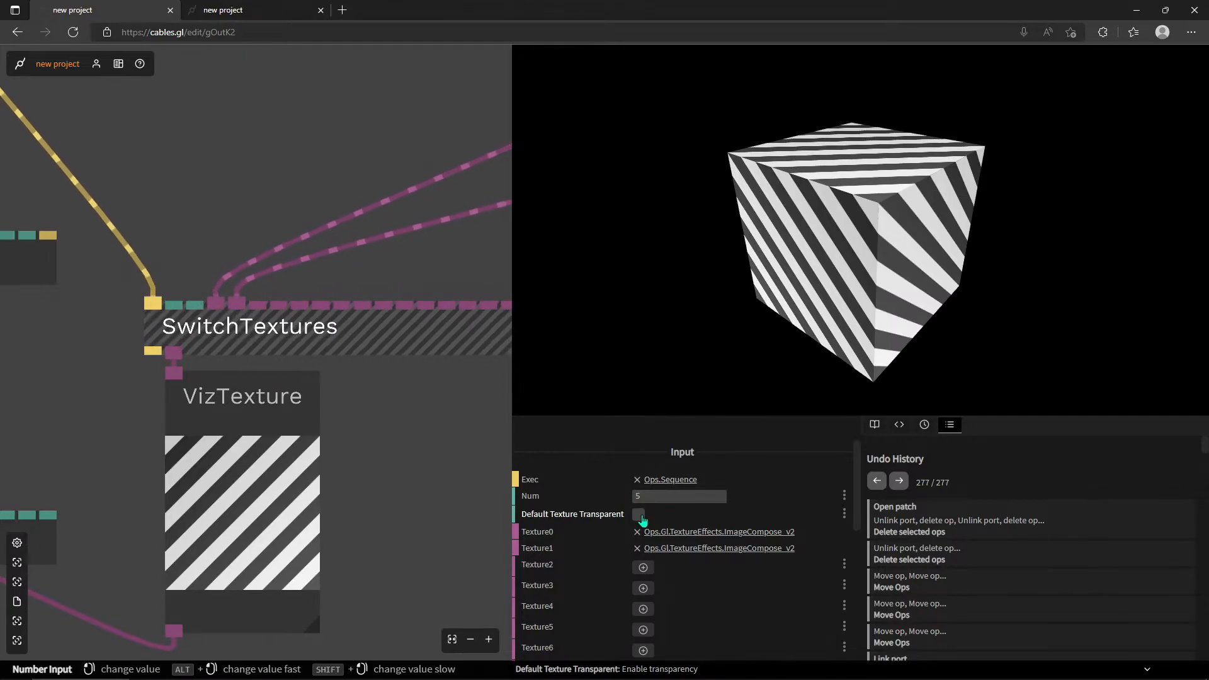
{"action": "left_click", "coordinate": [638, 515]}
{"action": "left_click", "coordinate": [639, 515]}
{"action": "left_click", "coordinate": [639, 515]}
{"action": "left_click", "coordinate": [638, 515]}
{"action": "scroll", "coordinate": [413, 445], "scroll_direction": "down", "scroll_amount": 3}
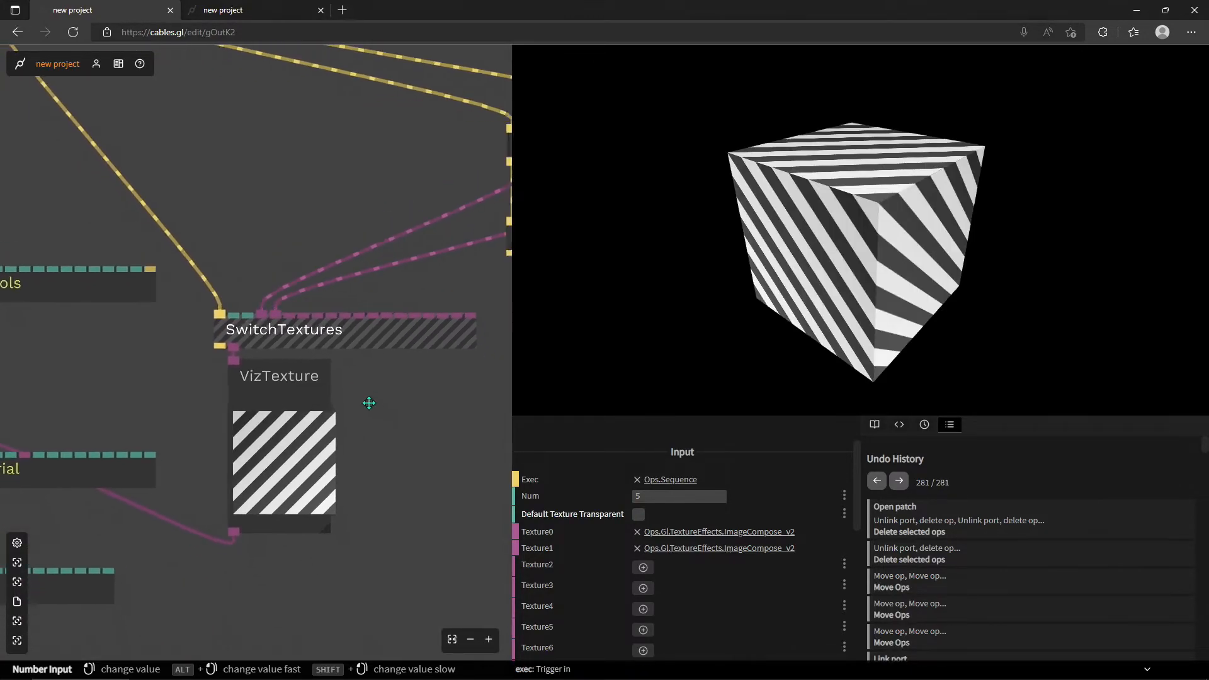
{"action": "scroll", "coordinate": [309, 332], "scroll_direction": "down", "scroll_amount": 2}
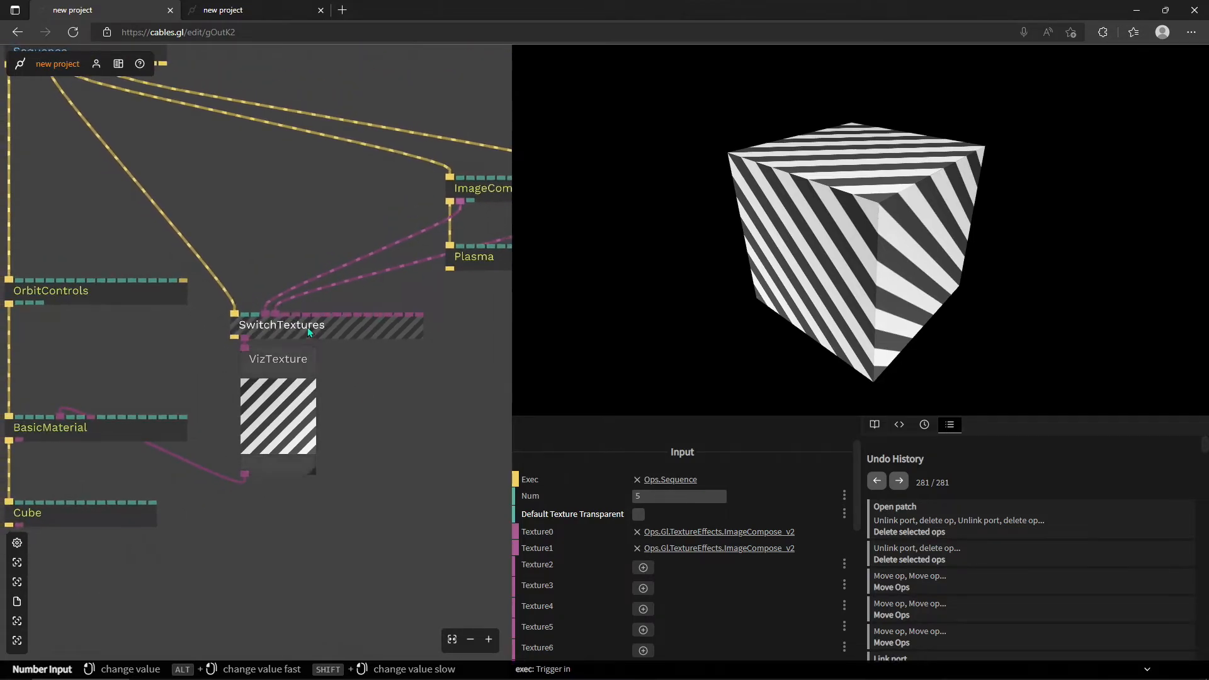
- Switch to the SwitchTrigger patch and inspect the parameters of the other Switch ops, from SwitchFile down to SwitchTextures
{"action": "left_click", "coordinate": [237, 8]}
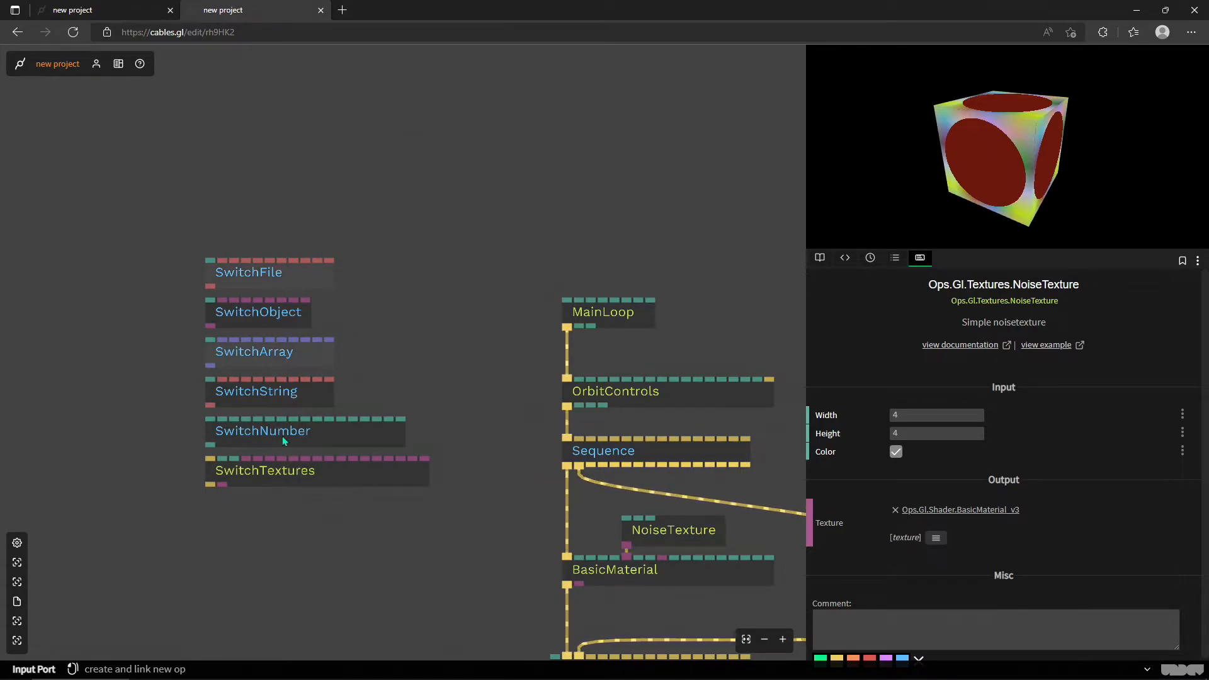
{"action": "left_click", "coordinate": [297, 278]}
{"action": "left_click", "coordinate": [277, 311]}
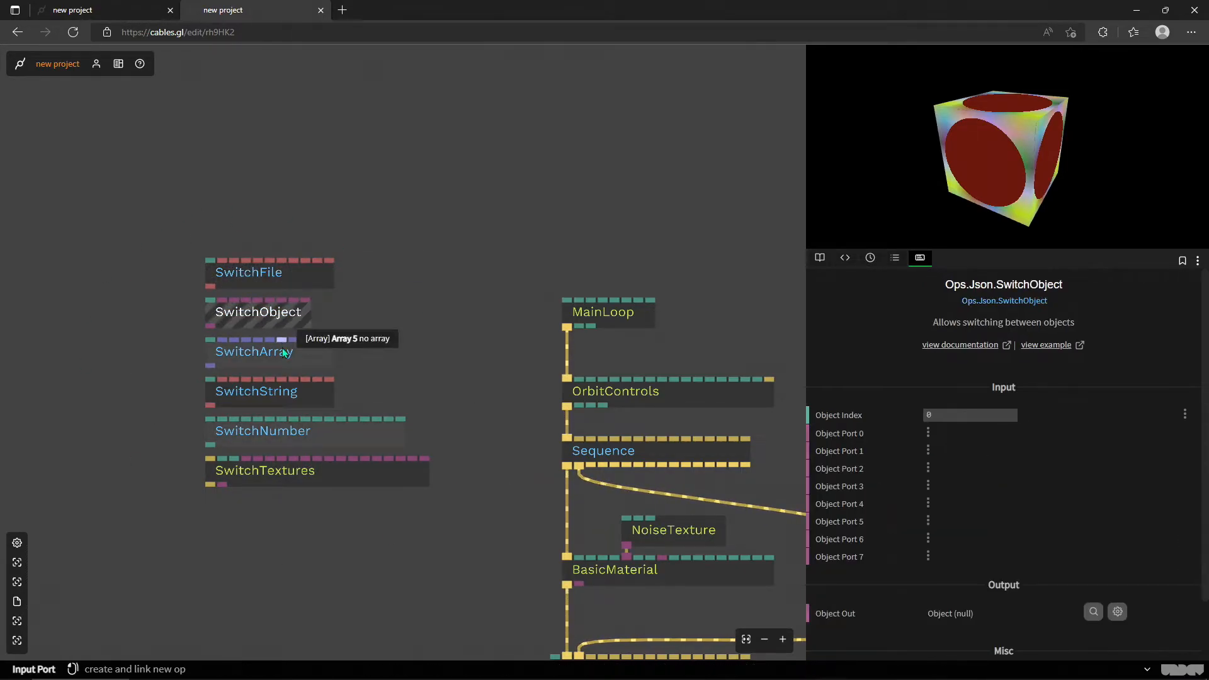
{"action": "left_click", "coordinate": [281, 357]}
{"action": "left_click", "coordinate": [282, 394]}
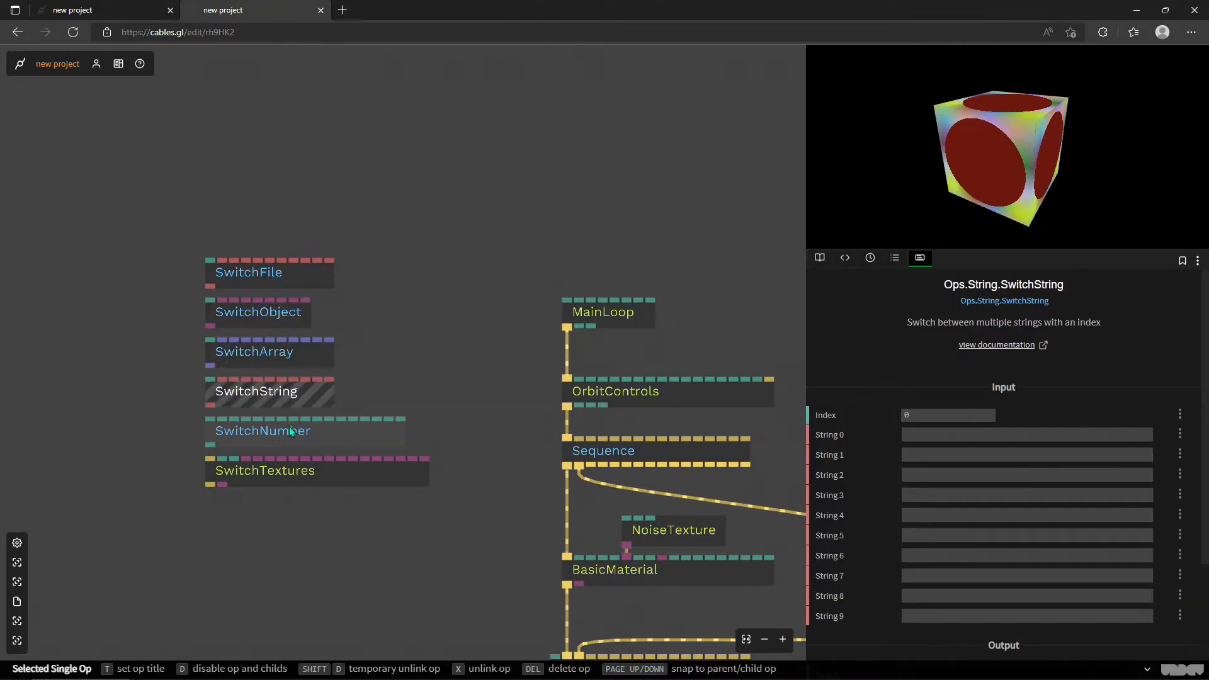
{"action": "left_click", "coordinate": [289, 430]}
{"action": "left_click", "coordinate": [313, 470]}
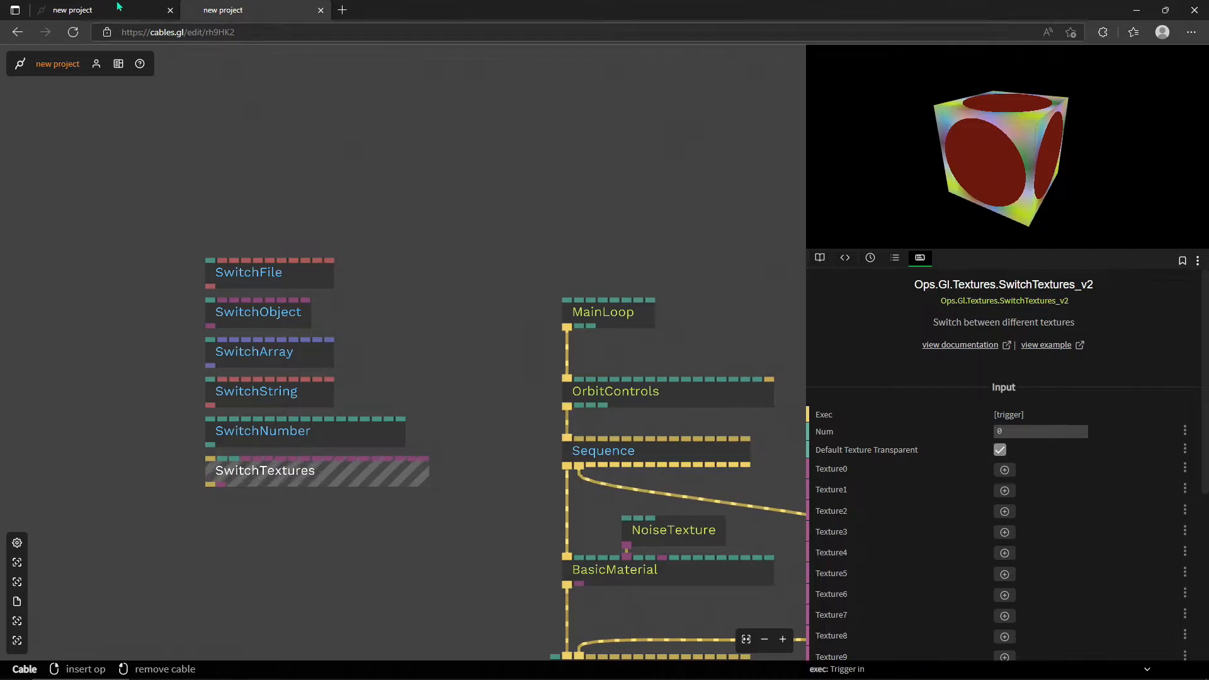
- Return to the SwitchTextures patch and turn Default Texture Transparent on and off again to compare the fallback texture
{"action": "left_click", "coordinate": [136, 7]}
{"action": "left_click", "coordinate": [355, 327]}
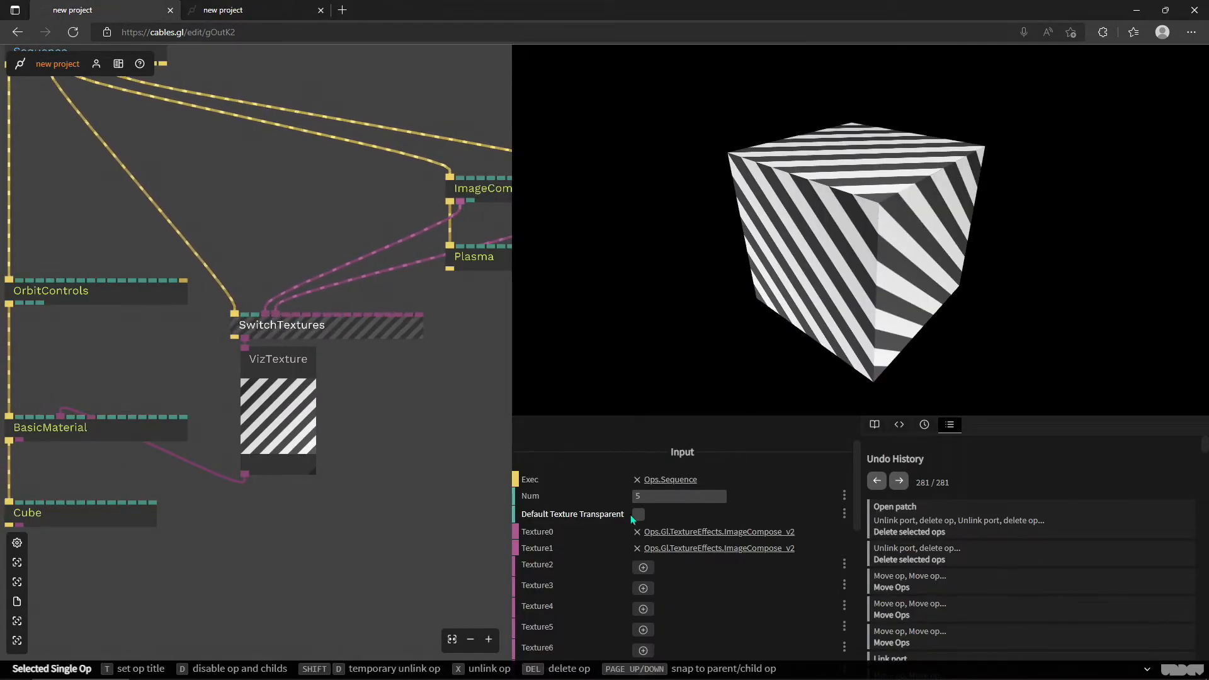
{"action": "left_click", "coordinate": [638, 516]}
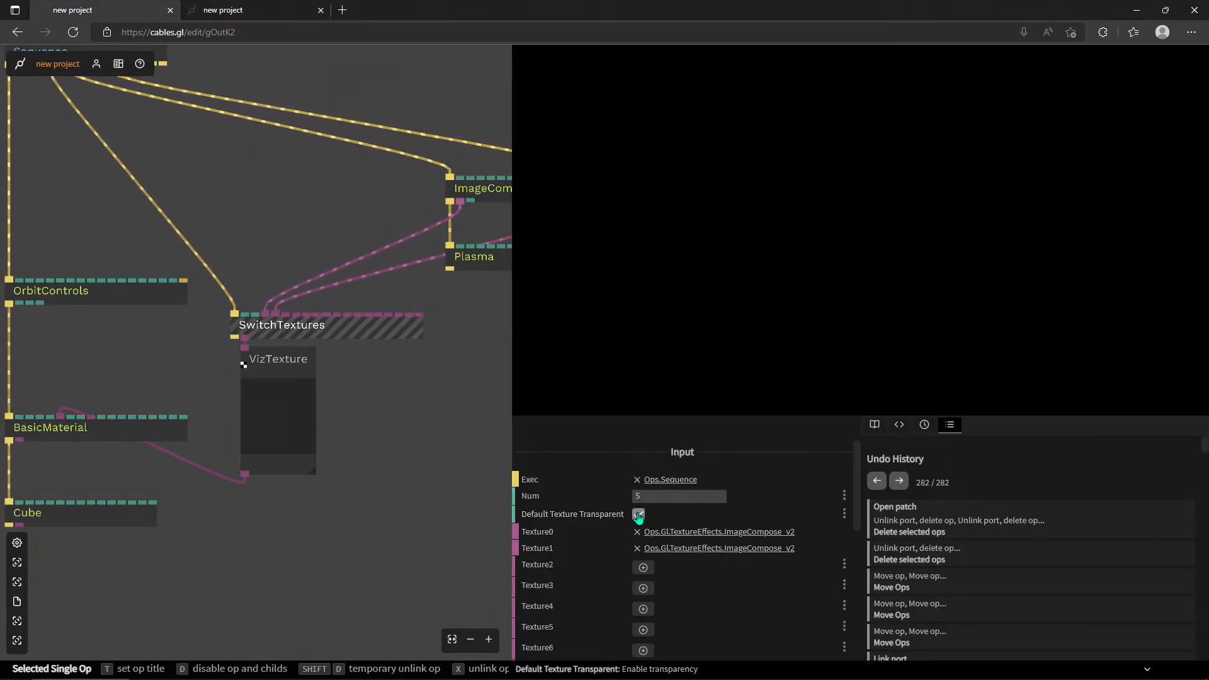
{"action": "left_click", "coordinate": [639, 515]}
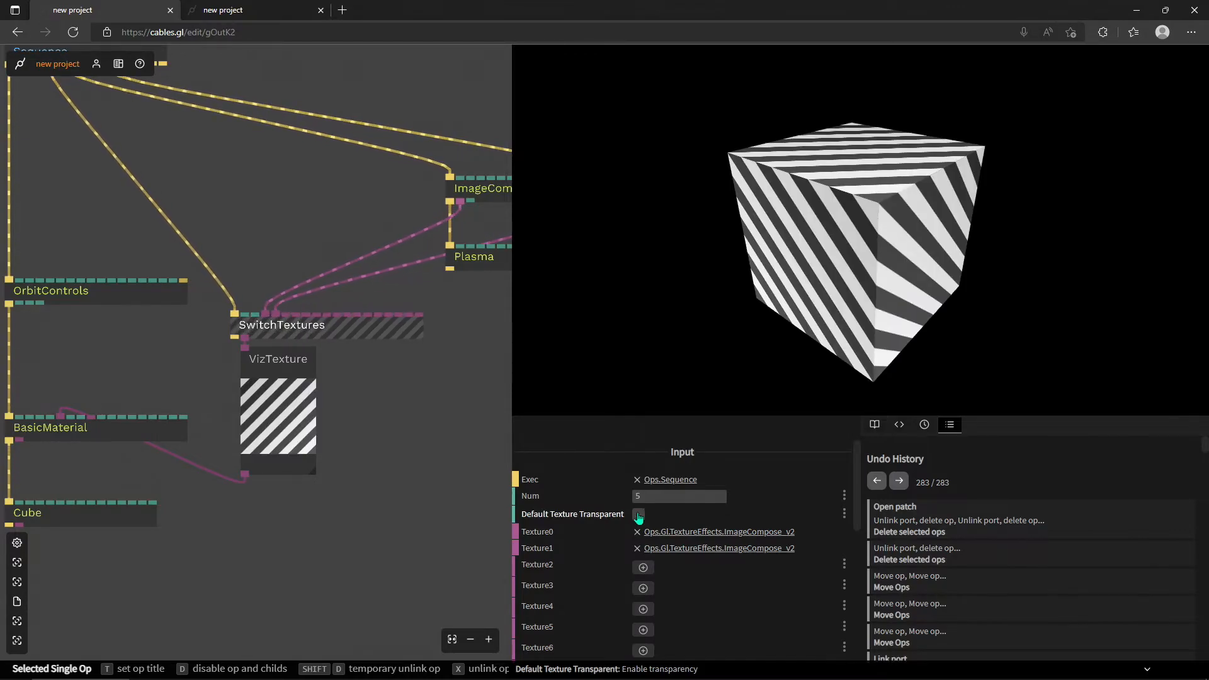
- Set the Num of SwitchTextures to 0 to put the Plasma texture on the cube
{"action": "left_click_drag", "start_coordinate": [790, 247], "coordinate": [894, 243]}
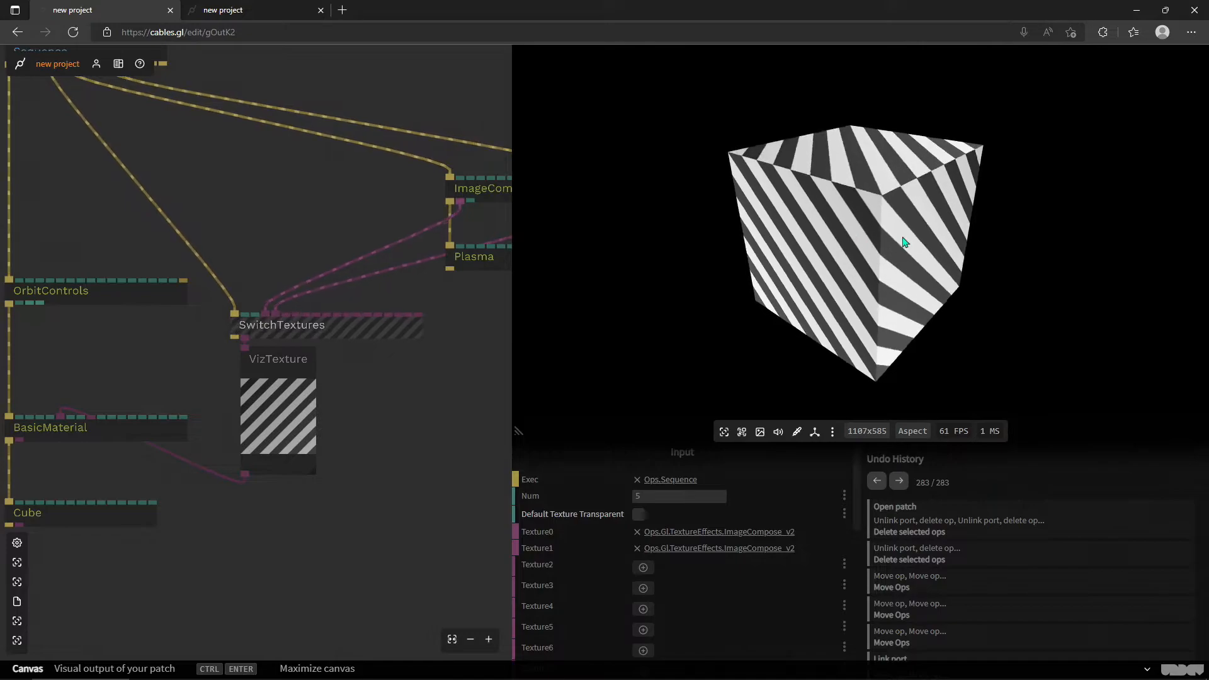
{"action": "left_click_drag", "start_coordinate": [389, 380], "coordinate": [289, 338]}
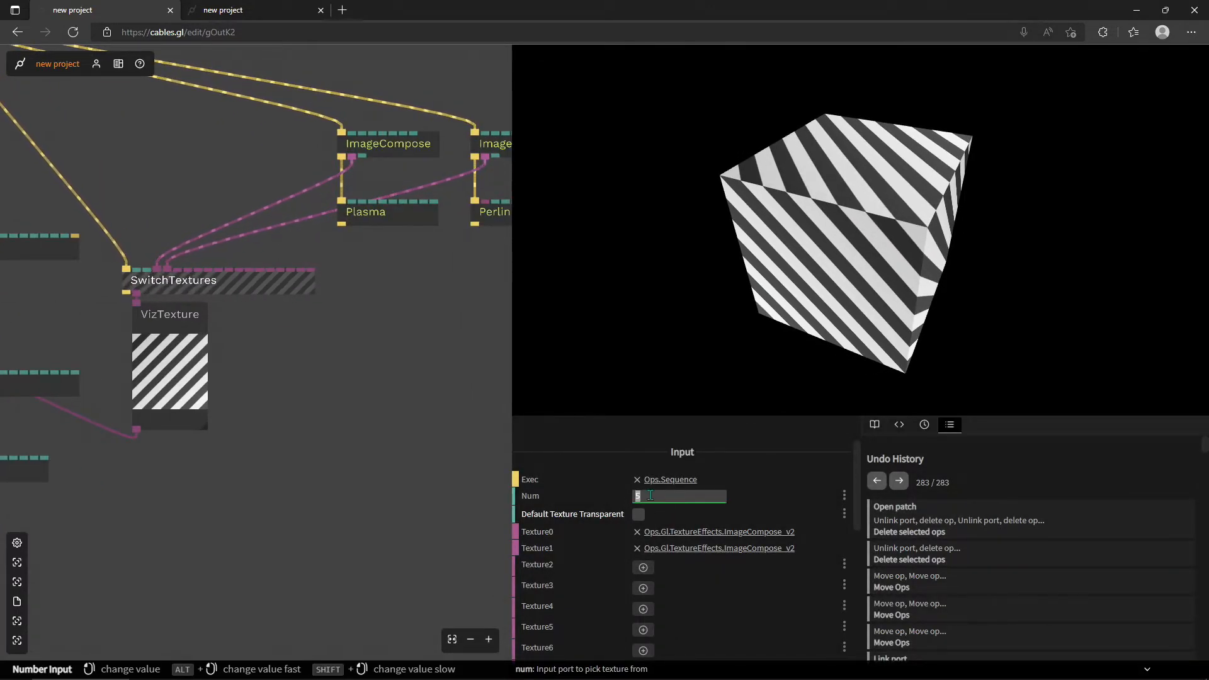
{"action": "type", "text": "0"}
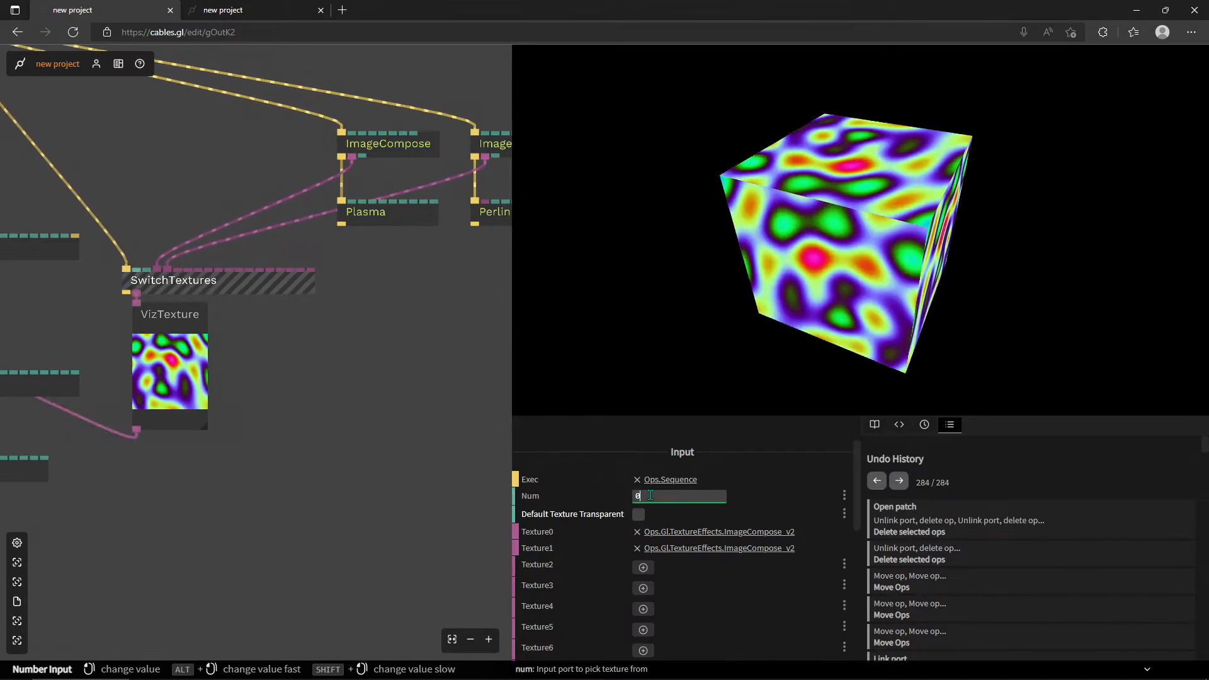
- Change the Num of SwitchTextures to 1 to show PerlinNoise, and set it back to 0 for Plasma
{"action": "scroll", "coordinate": [295, 499], "scroll_direction": "down", "scroll_amount": 3}
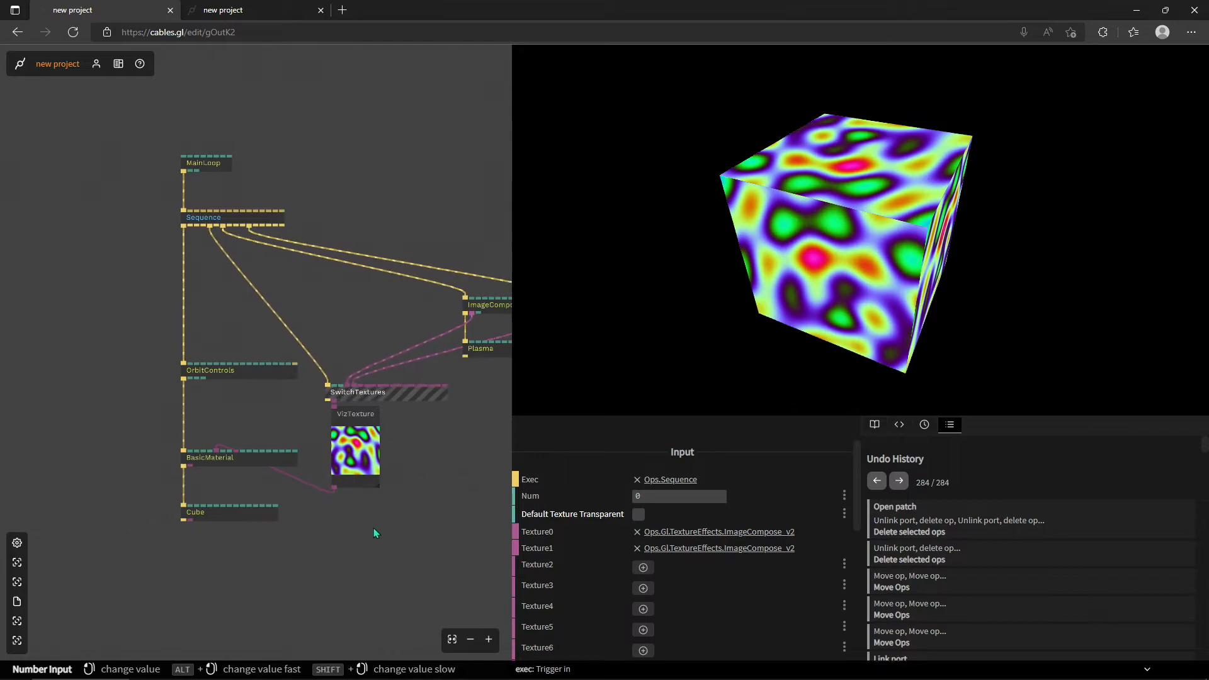
{"action": "scroll", "coordinate": [153, 566], "scroll_direction": "up", "scroll_amount": 3}
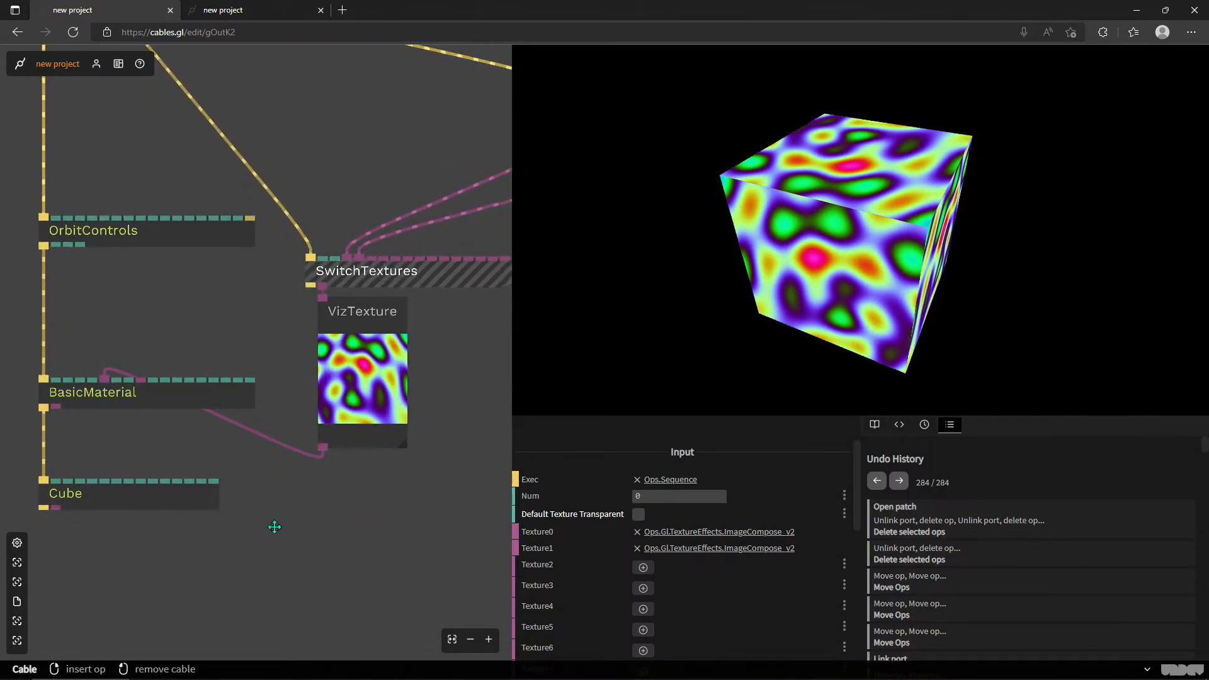
{"action": "scroll", "coordinate": [292, 520], "scroll_direction": "down", "scroll_amount": 2}
{"action": "scroll", "coordinate": [299, 587], "scroll_direction": "up", "scroll_amount": 2}
{"action": "left_click_drag", "start_coordinate": [372, 549], "coordinate": [169, 589]}
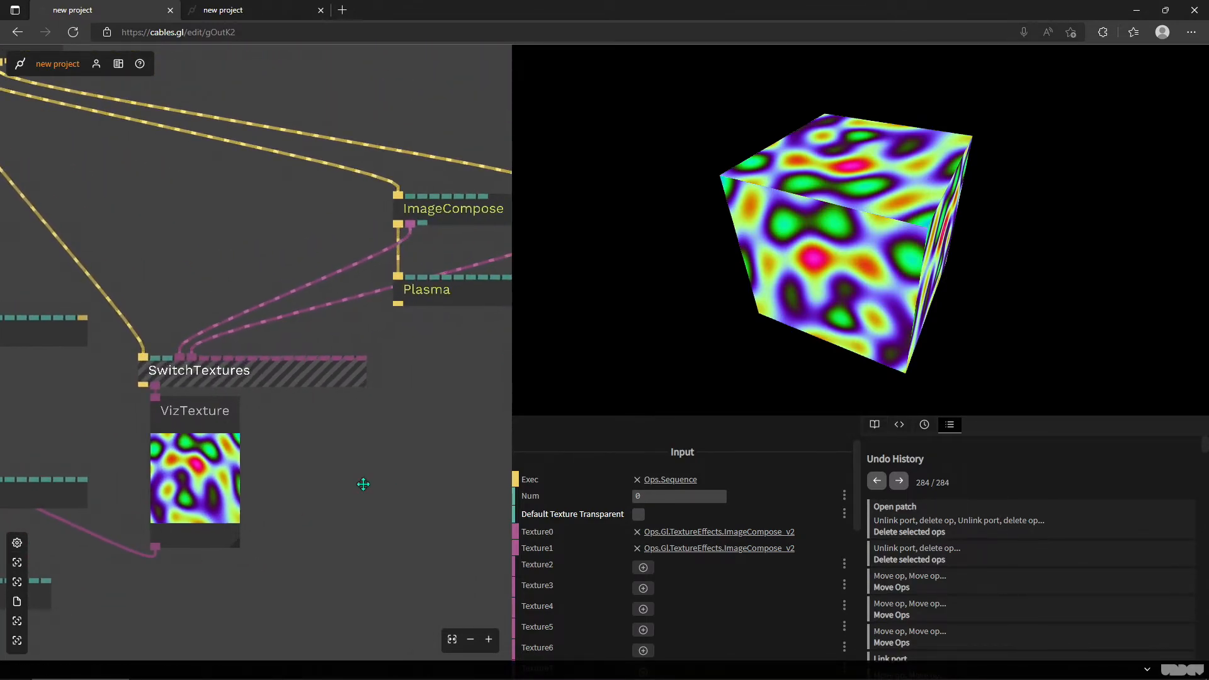
{"action": "left_click_drag", "start_coordinate": [378, 477], "coordinate": [262, 553]}
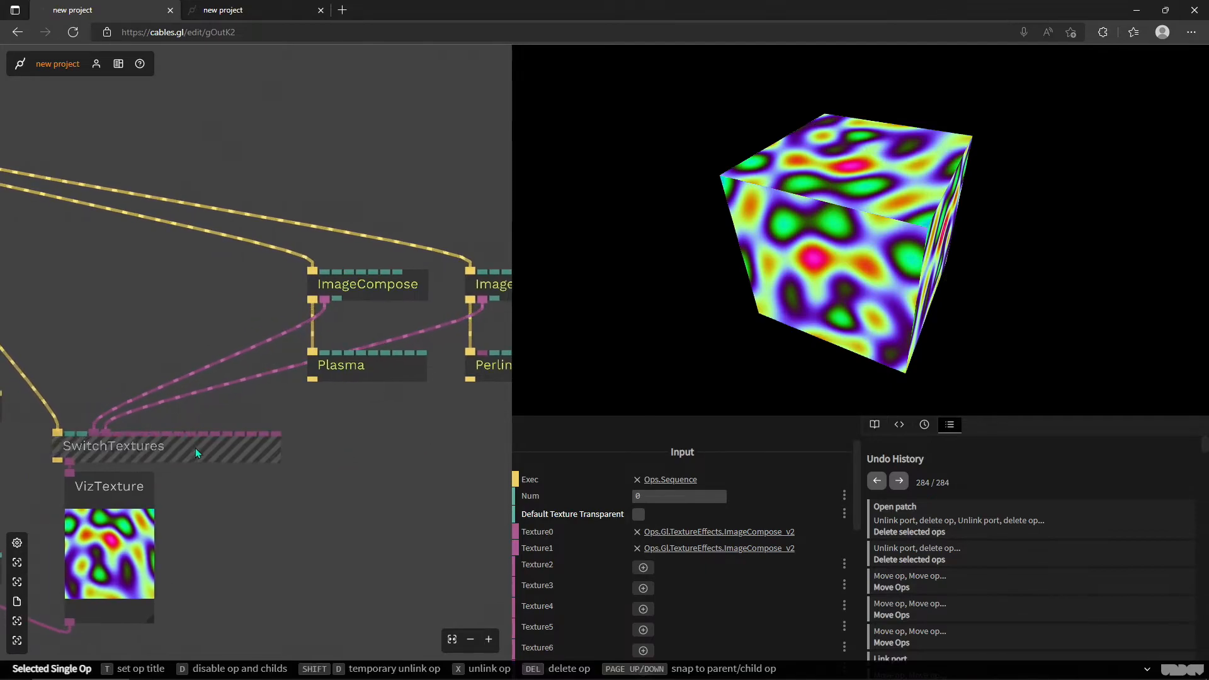
{"action": "left_click", "coordinate": [680, 496]}
{"action": "type", "text": "1"}
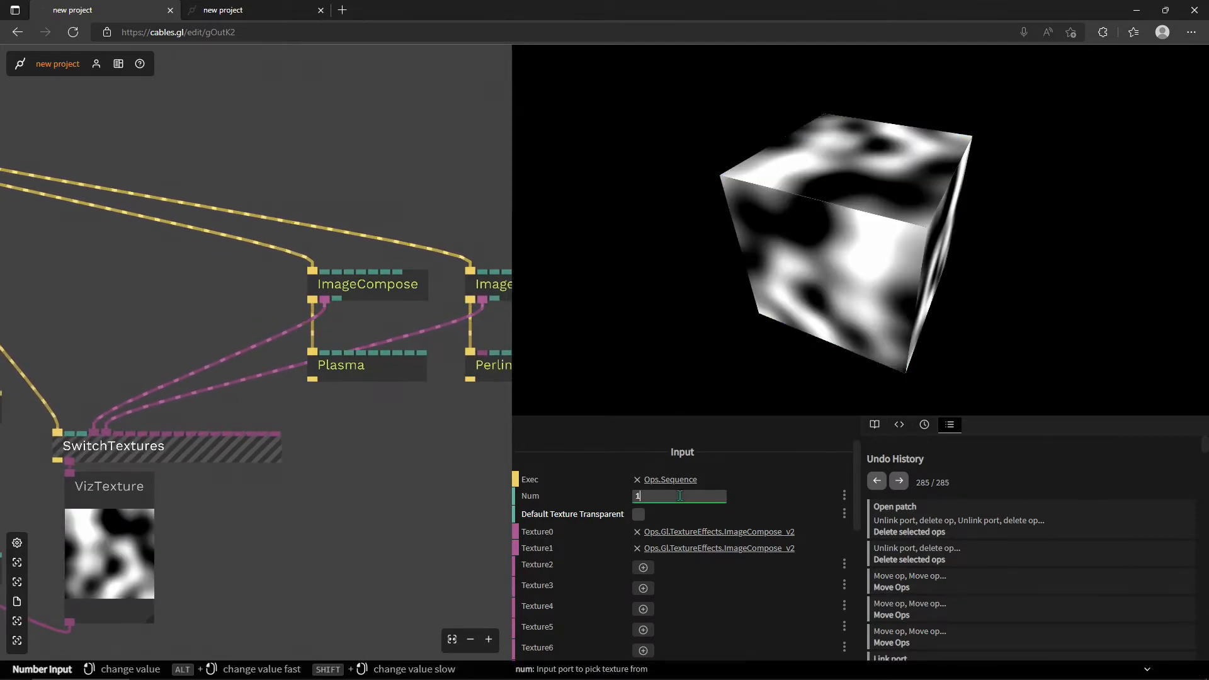
{"action": "key", "text": "BackSpace"}
{"action": "type", "text": "0"}
{"action": "scroll", "coordinate": [290, 506], "scroll_direction": "down", "scroll_amount": 2}
{"action": "left_click_drag", "start_coordinate": [318, 505], "coordinate": [444, 447]}
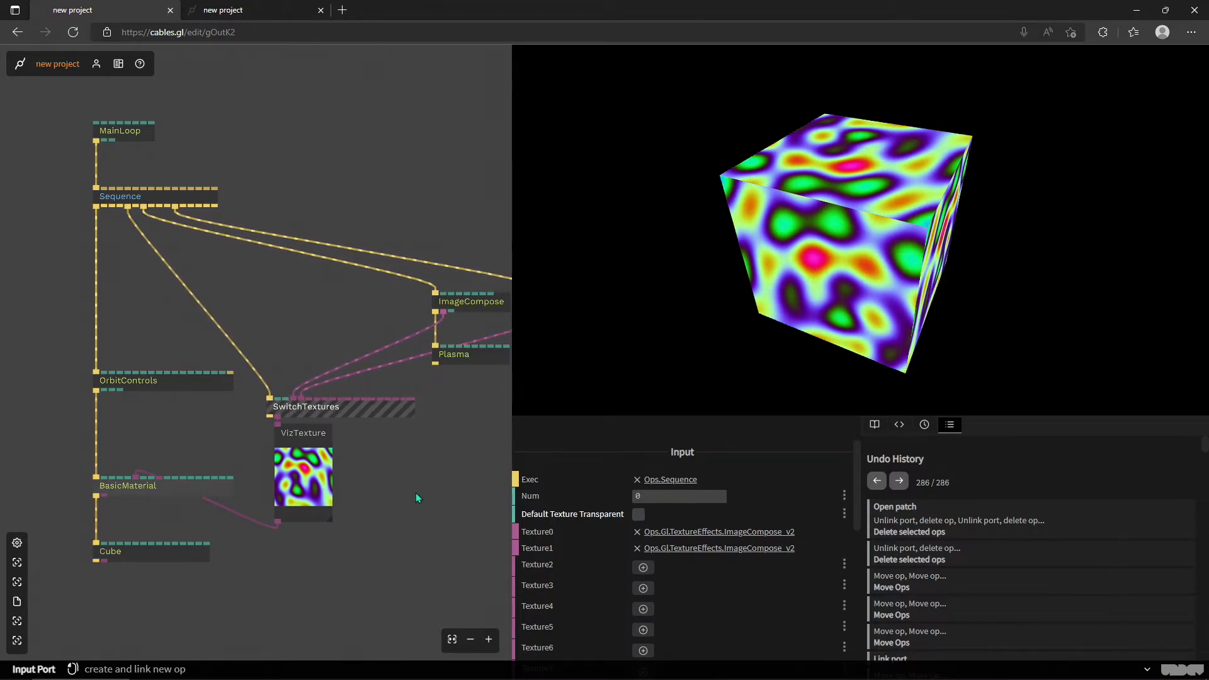
- Switch to the SwitchTrigger patch and review the column of Switch ops from SwitchFile to SwitchTextures
{"action": "left_click", "coordinate": [252, 10]}
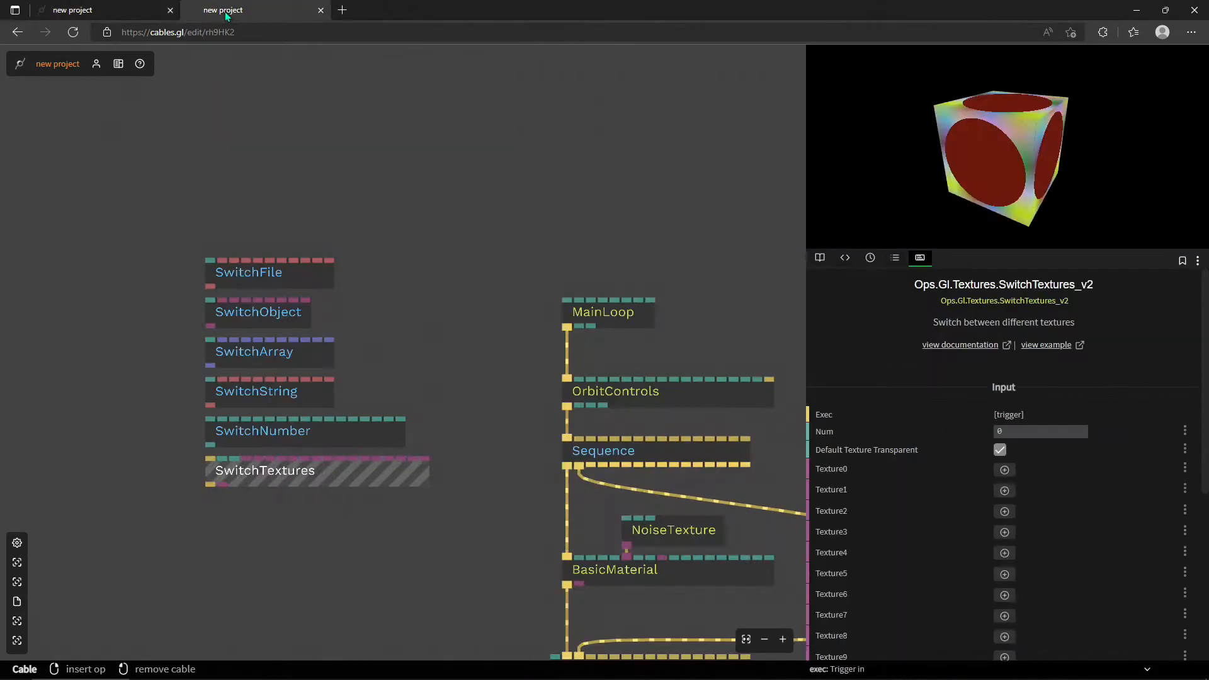
{"action": "scroll", "coordinate": [416, 320], "scroll_direction": "down", "scroll_amount": 3}
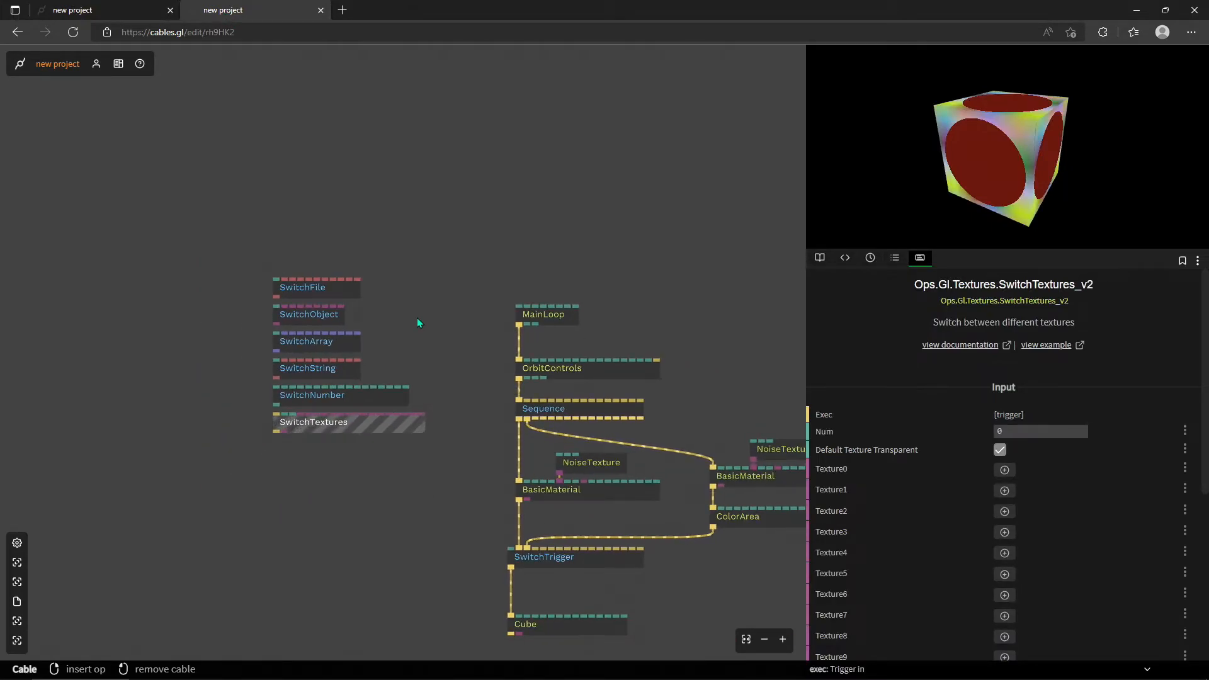
{"action": "scroll", "coordinate": [409, 353], "scroll_direction": "up", "scroll_amount": 5}
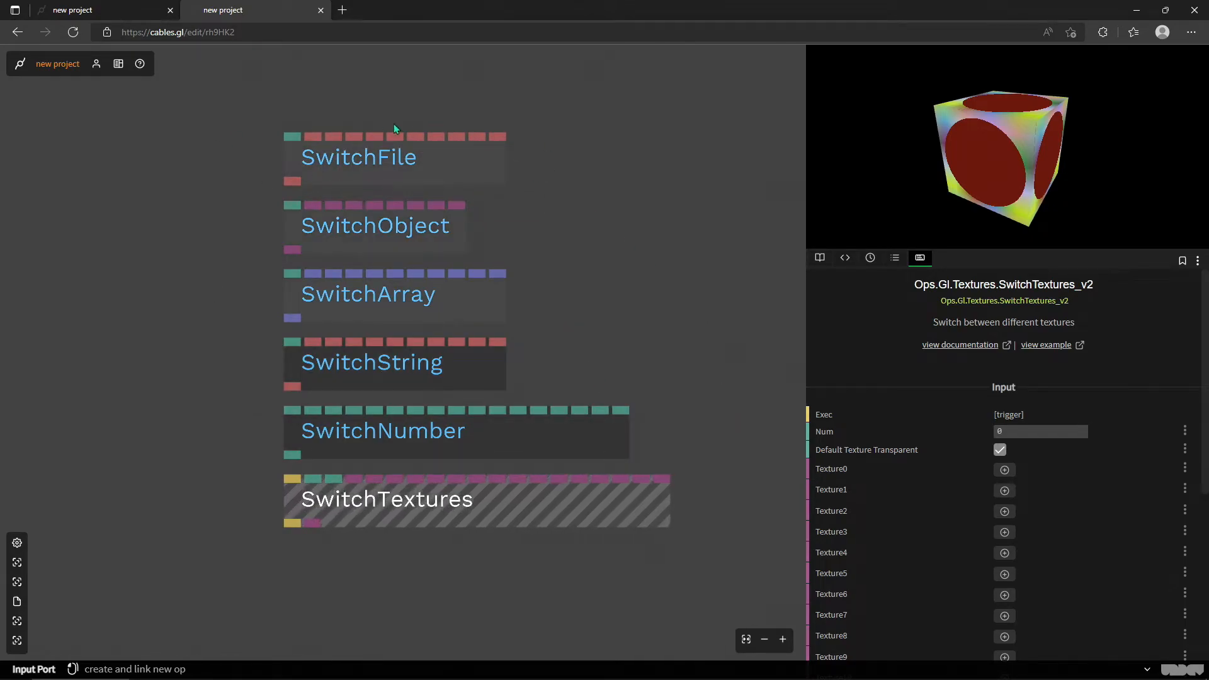
{"action": "scroll", "coordinate": [432, 322], "scroll_direction": "up", "scroll_amount": 4}
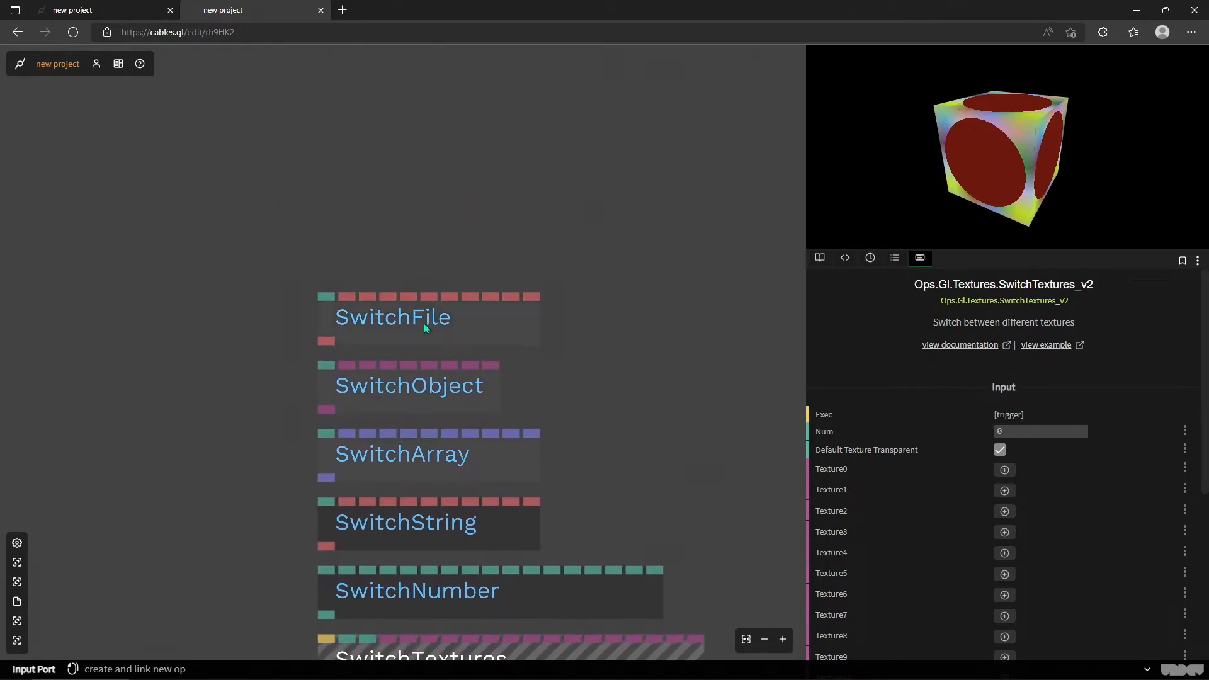
- Examine the SwitchFile op's parameters, from Index and the File 0 to File 9 inputs down to the Result output
{"action": "left_click", "coordinate": [421, 328]}
{"action": "scroll", "coordinate": [864, 422], "scroll_direction": "down", "scroll_amount": 2}
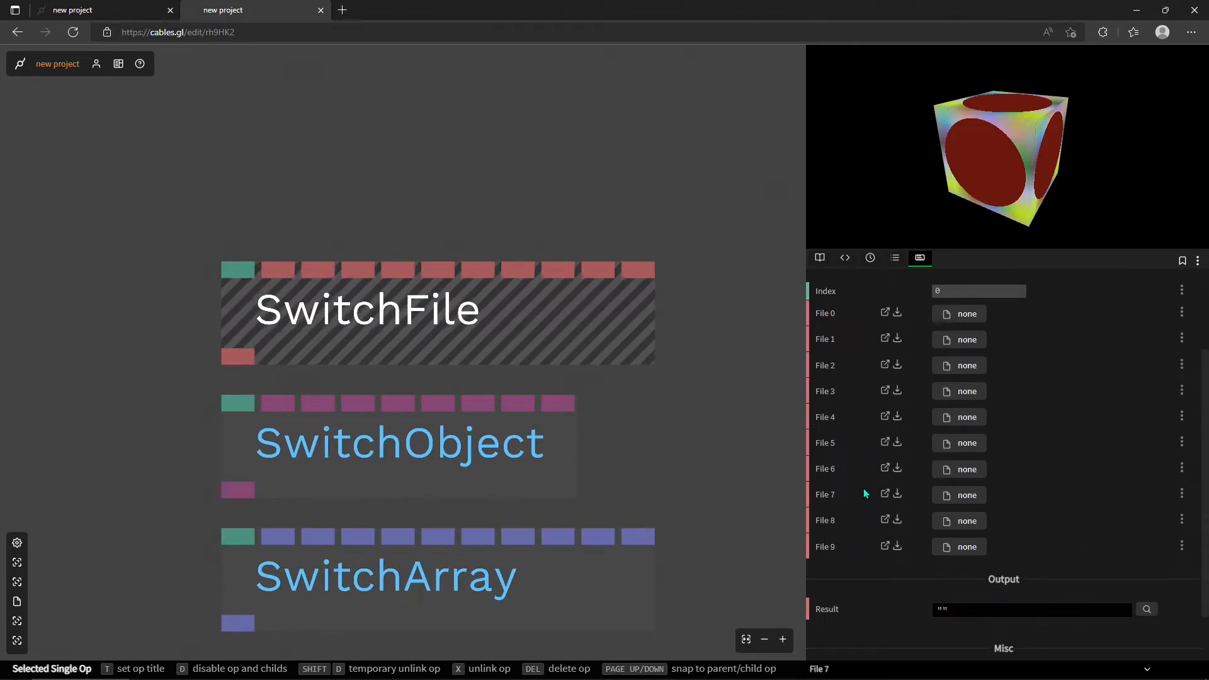
{"action": "scroll", "coordinate": [866, 488], "scroll_direction": "down", "scroll_amount": 1}
{"action": "scroll", "coordinate": [865, 478], "scroll_direction": "down", "scroll_amount": 1}
{"action": "scroll", "coordinate": [857, 448], "scroll_direction": "up", "scroll_amount": 5}
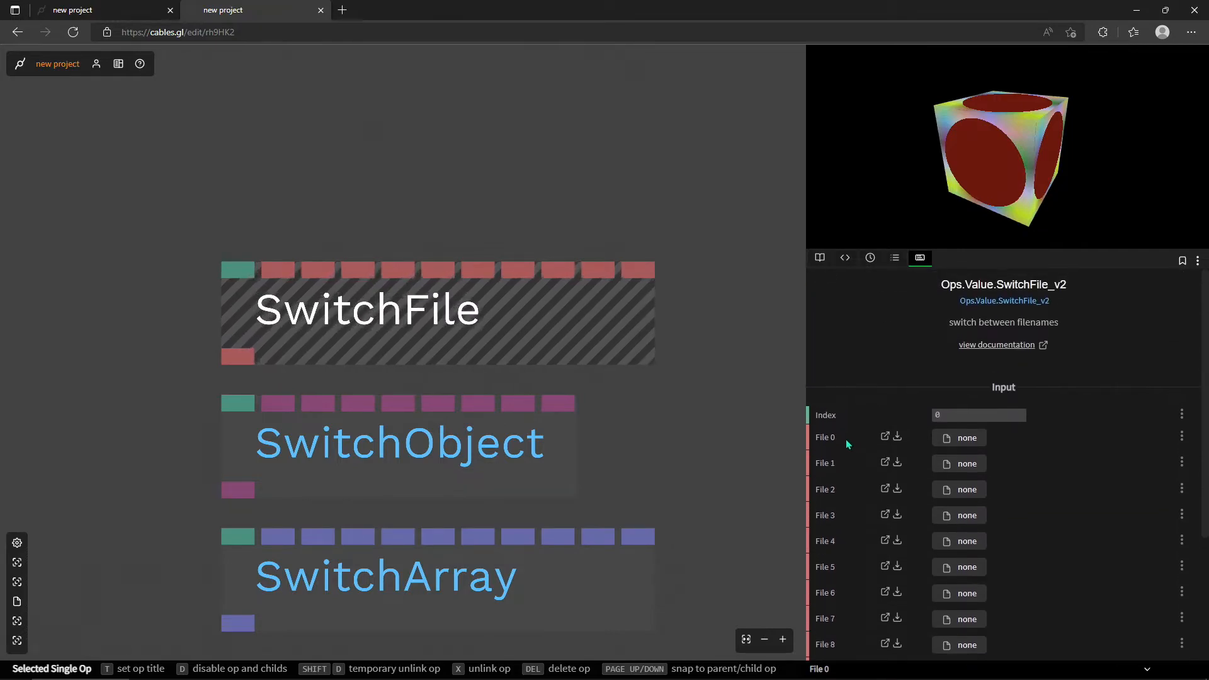
{"action": "scroll", "coordinate": [656, 382], "scroll_direction": "down", "scroll_amount": 3}
{"action": "left_click_drag", "start_coordinate": [614, 349], "coordinate": [471, 340]}
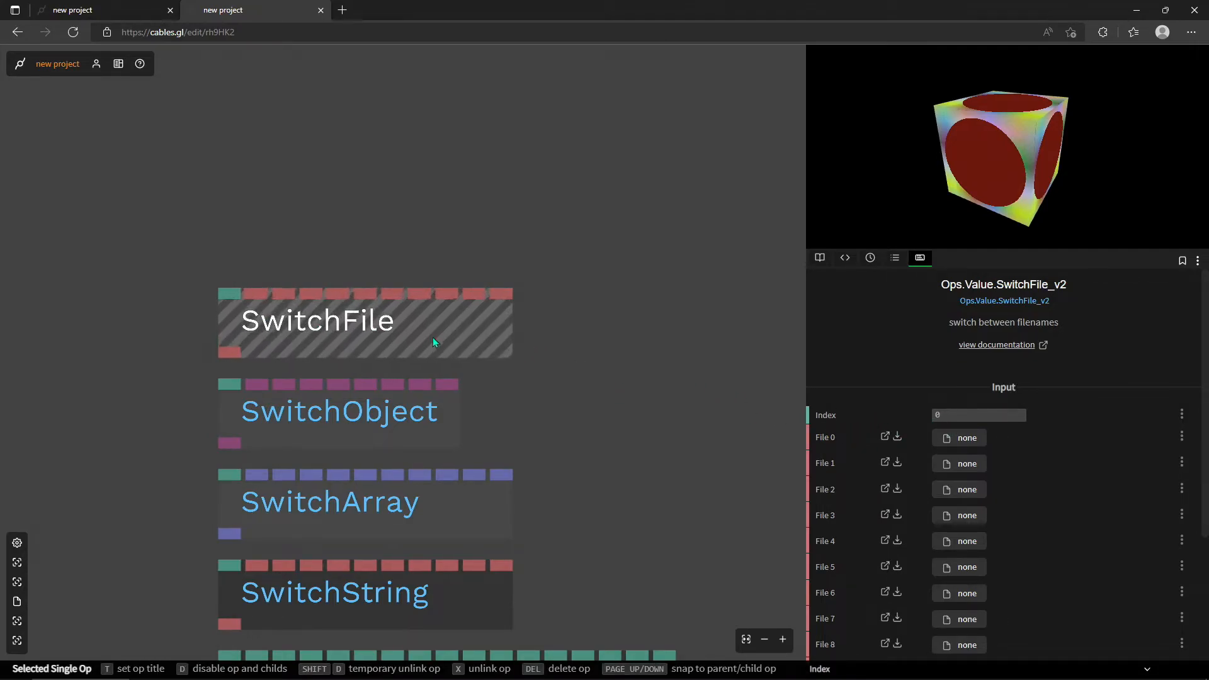
{"action": "scroll", "coordinate": [433, 337], "scroll_direction": "down", "scroll_amount": 2}
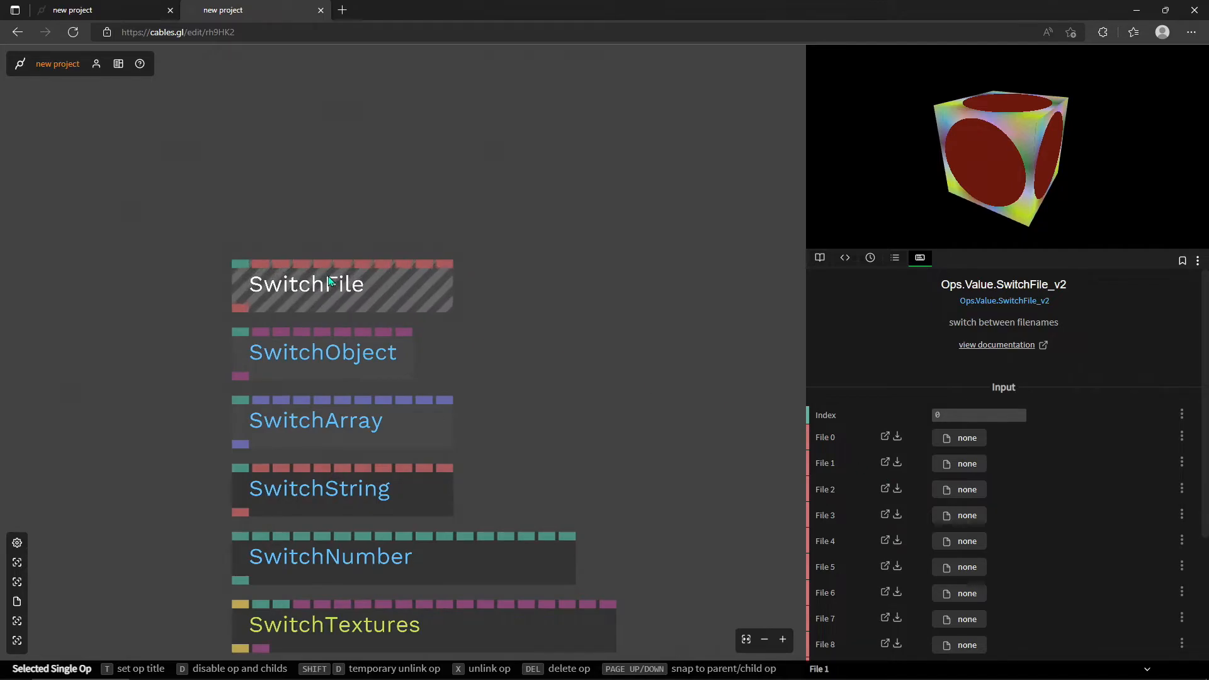
- Move the SwitchFile op out of the Switch column to an empty area above and beside the other ops
{"action": "left_click_drag", "start_coordinate": [330, 272], "coordinate": [597, 166]}
{"action": "left_click_drag", "start_coordinate": [625, 290], "coordinate": [474, 551]}
{"action": "left_click_drag", "start_coordinate": [490, 431], "coordinate": [511, 294]}
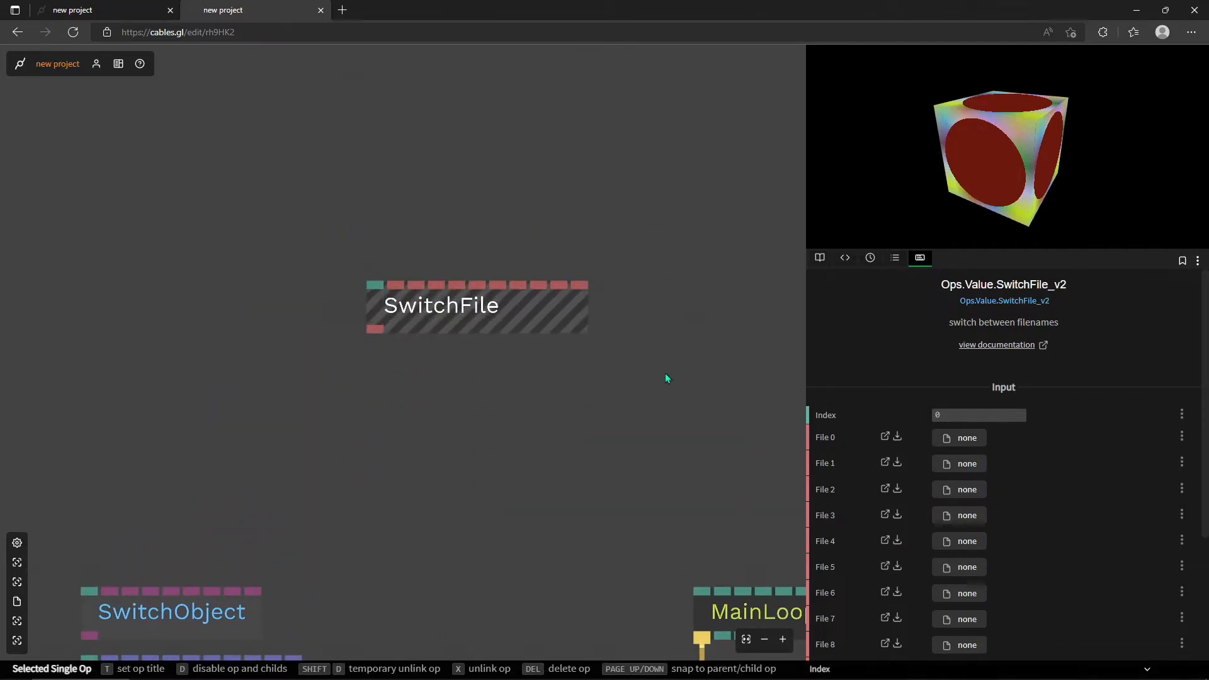
{"action": "scroll", "coordinate": [837, 427], "scroll_direction": "down", "scroll_amount": 1}
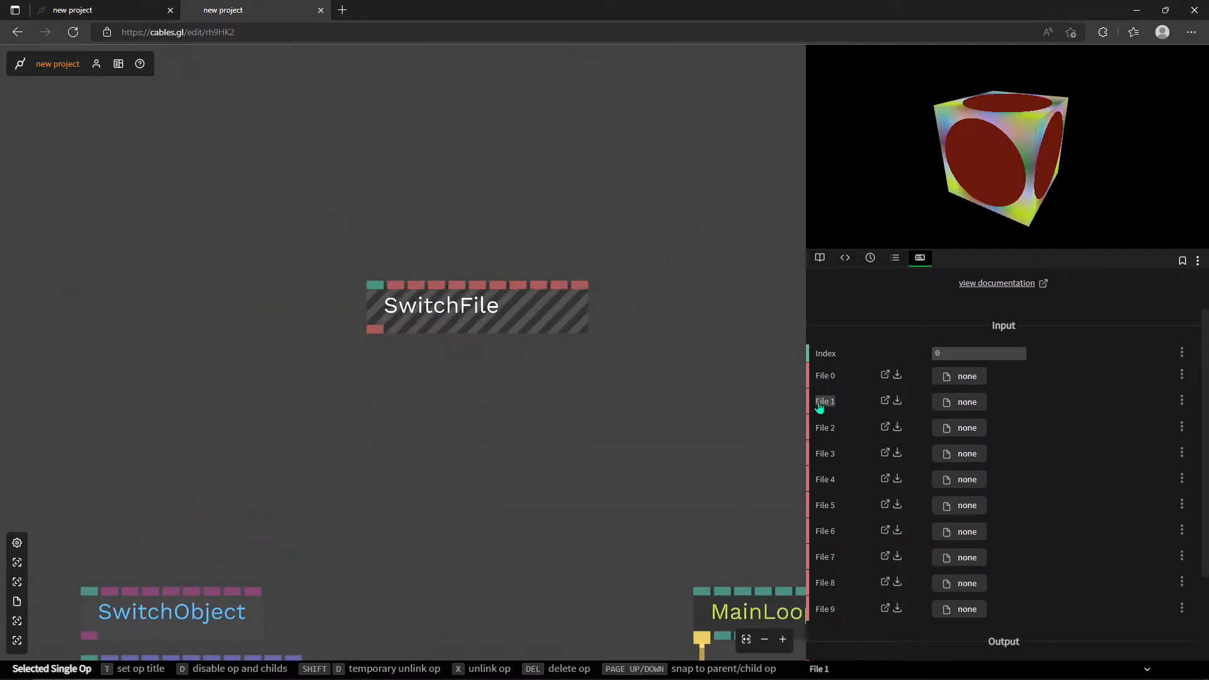
{"action": "scroll", "coordinate": [526, 486], "scroll_direction": "down", "scroll_amount": 3}
{"action": "left_click_drag", "start_coordinate": [439, 516], "coordinate": [456, 320]}
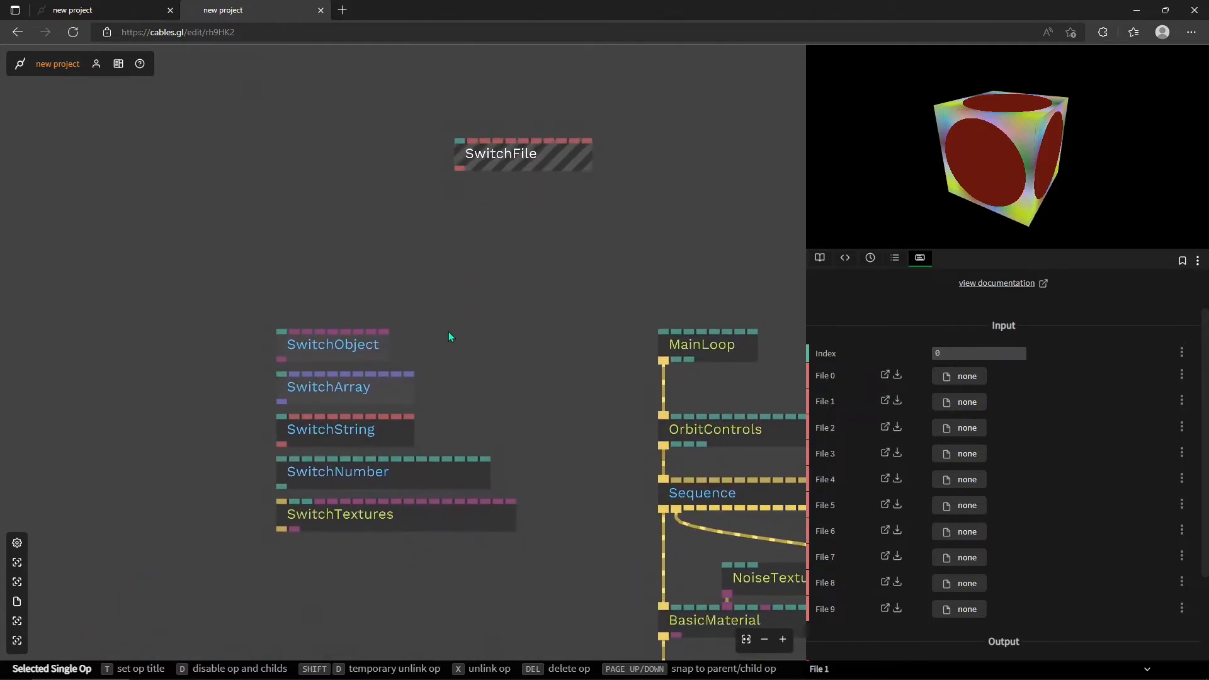
{"action": "left_click_drag", "start_coordinate": [583, 355], "coordinate": [433, 508]}
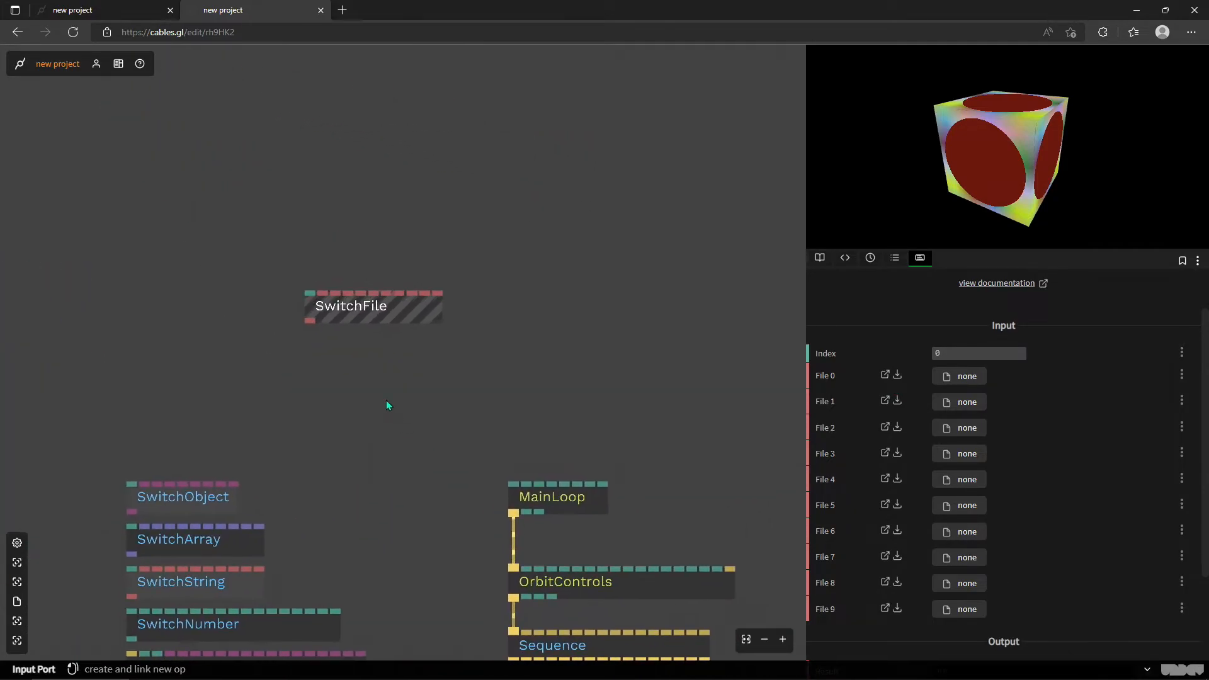
- Switch to the SwitchTextures patch and add the library image beach.jpg to it as a Texture op
{"action": "left_click", "coordinate": [99, 13]}
{"action": "left_click_drag", "start_coordinate": [447, 473], "coordinate": [364, 447]}
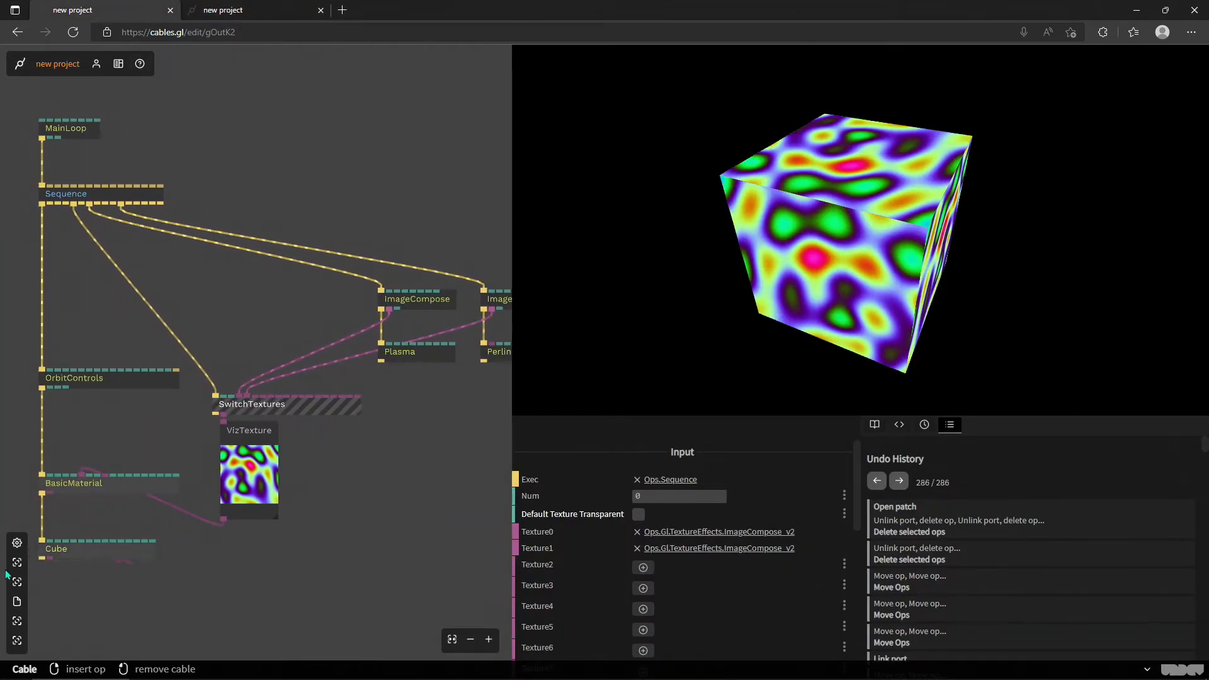
{"action": "left_click", "coordinate": [17, 601]}
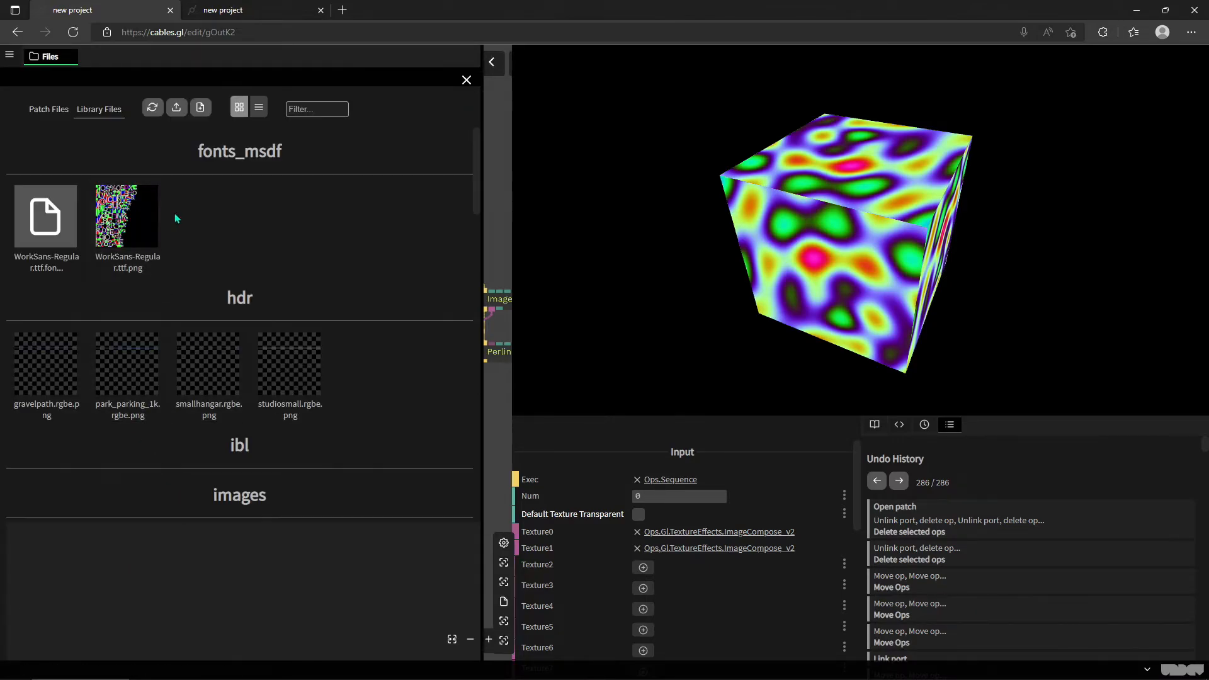
{"action": "scroll", "coordinate": [126, 293], "scroll_direction": "down", "scroll_amount": 3}
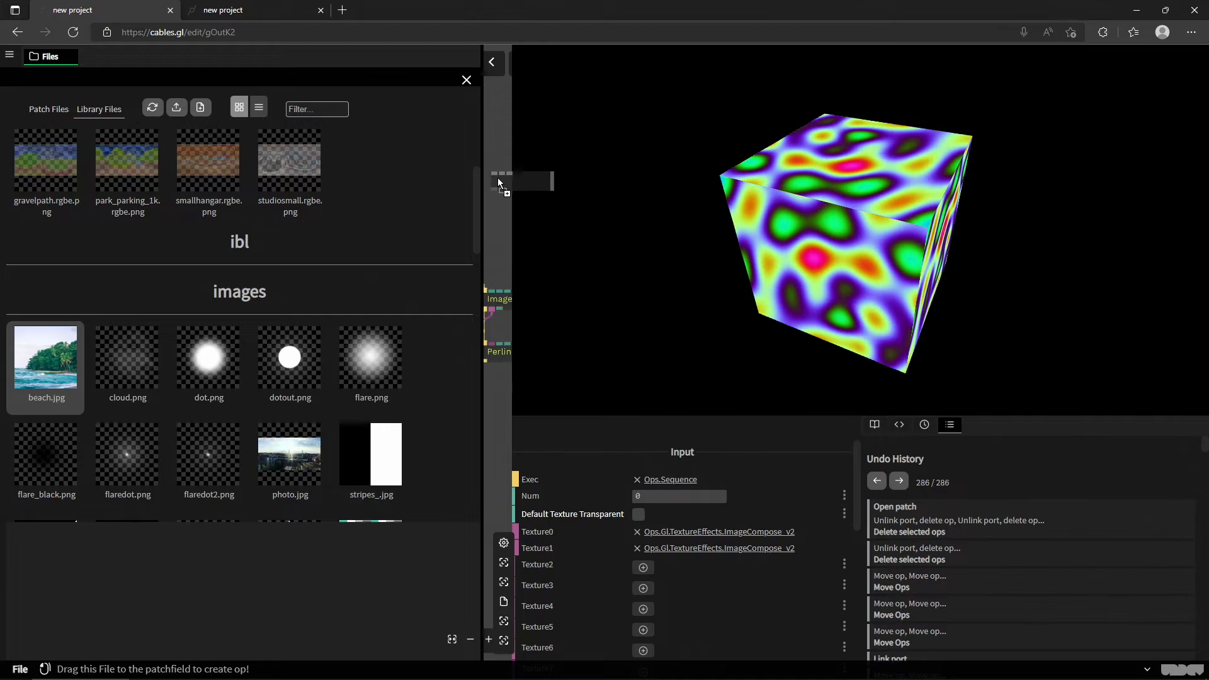
{"action": "left_click_drag", "start_coordinate": [497, 178], "coordinate": [498, 179]}
{"action": "left_click", "coordinate": [466, 80]}
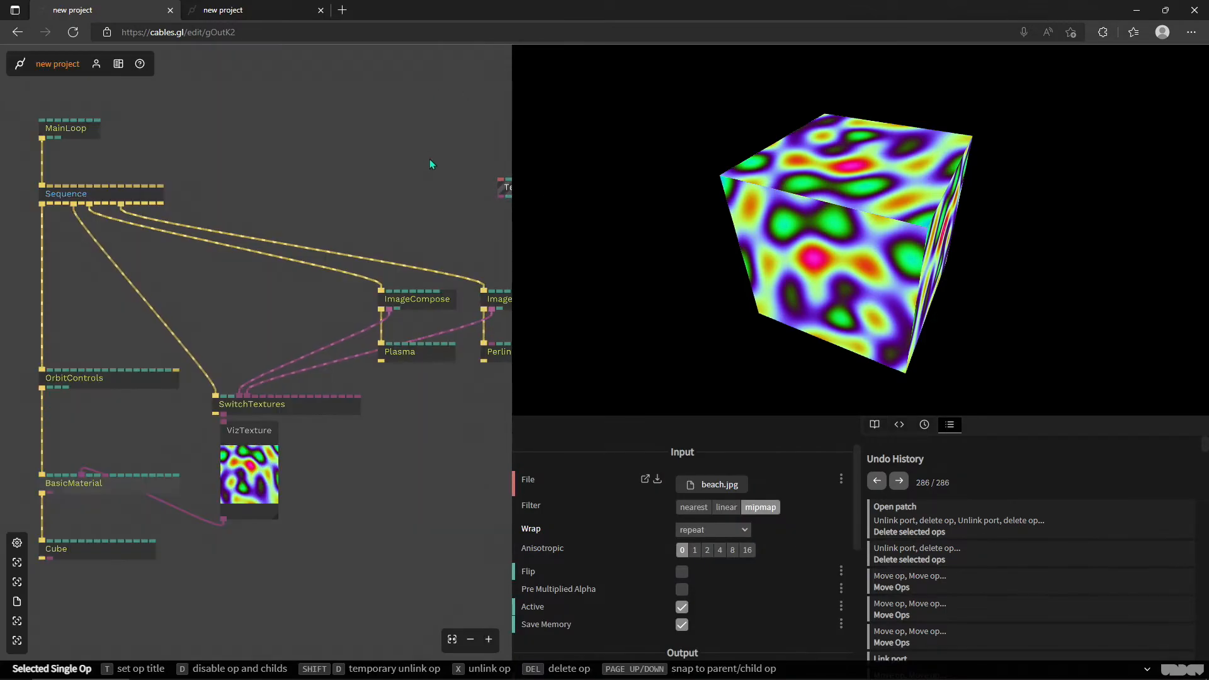
{"action": "left_click_drag", "start_coordinate": [252, 215], "coordinate": [380, 128]}
{"action": "scroll", "coordinate": [406, 157], "scroll_direction": "up", "scroll_amount": 3}
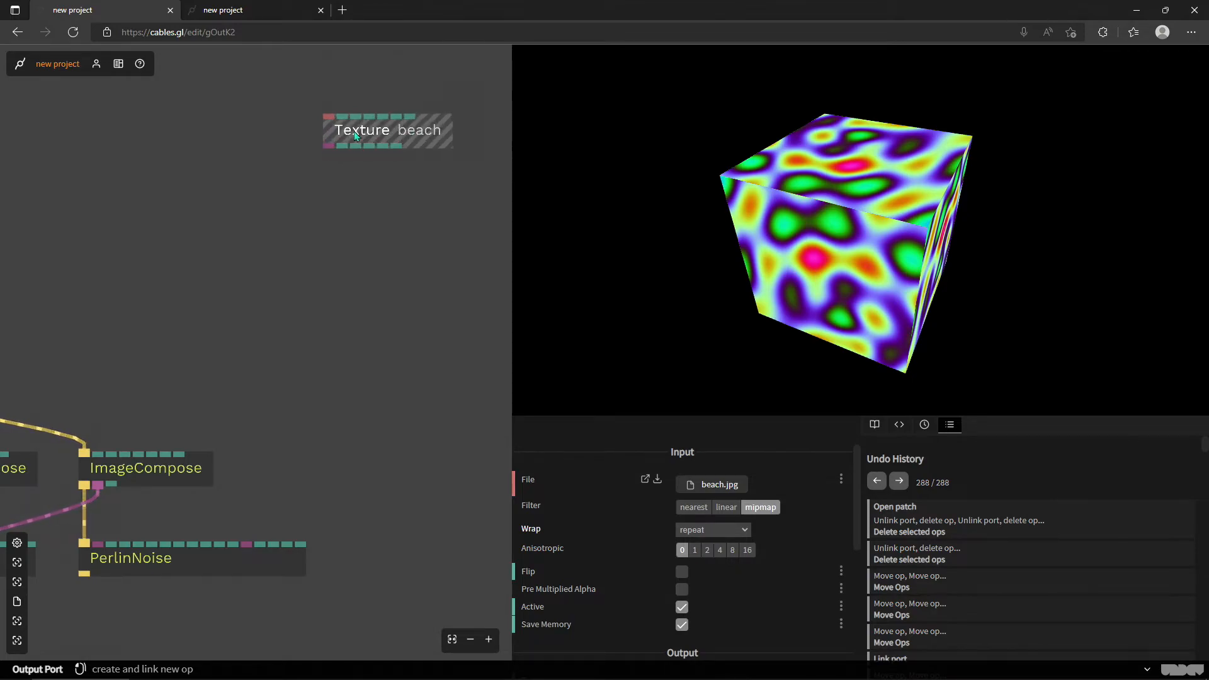
- Delete the beach Texture op from the SwitchTextures patch
{"action": "left_click", "coordinate": [391, 130]}
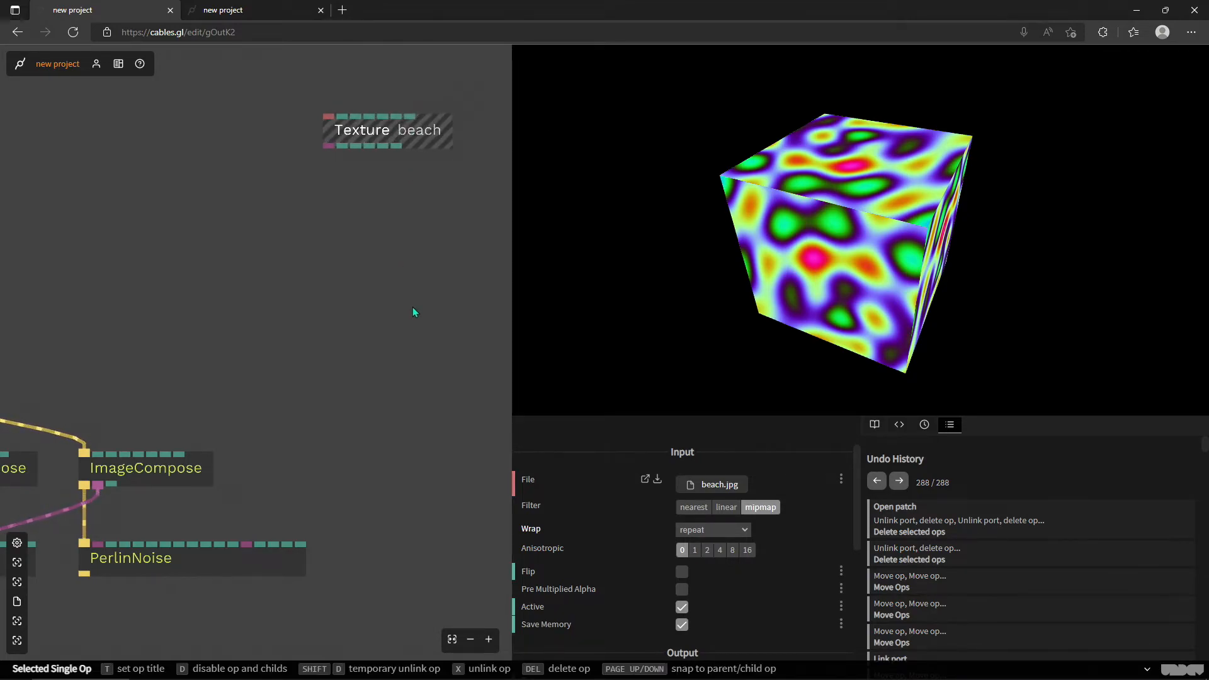
{"action": "key", "text": "Delete"}
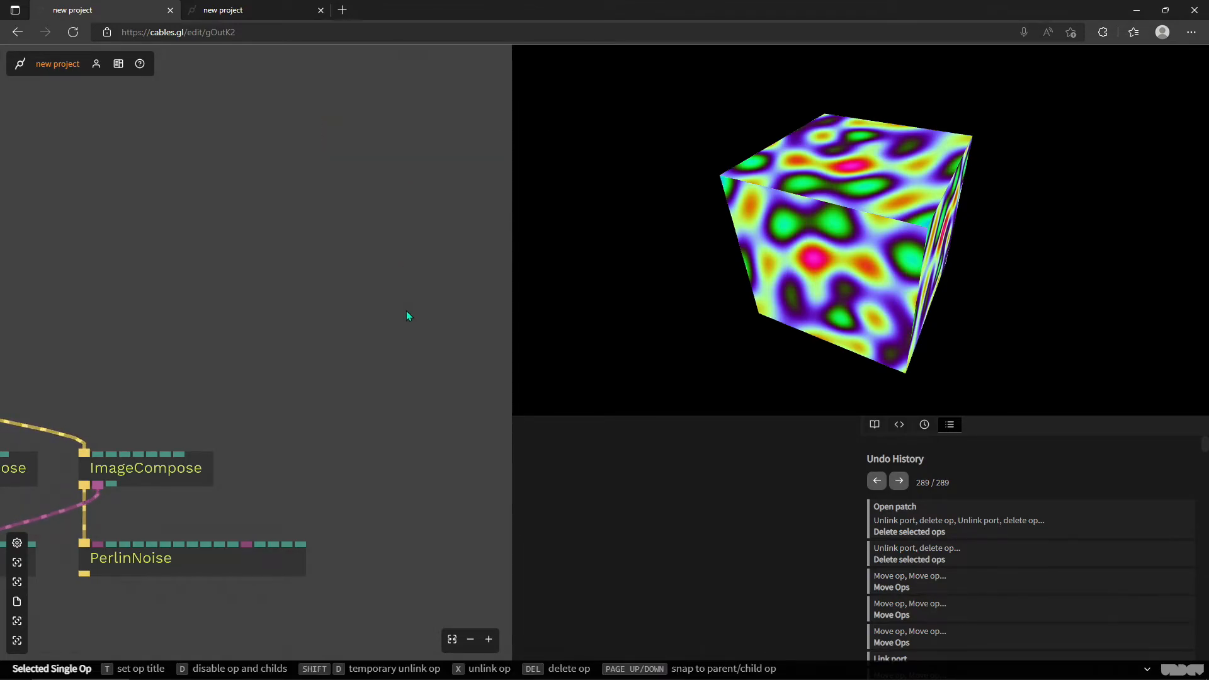
{"action": "left_click", "coordinate": [244, 9]}
{"action": "left_click", "coordinate": [124, 10]}
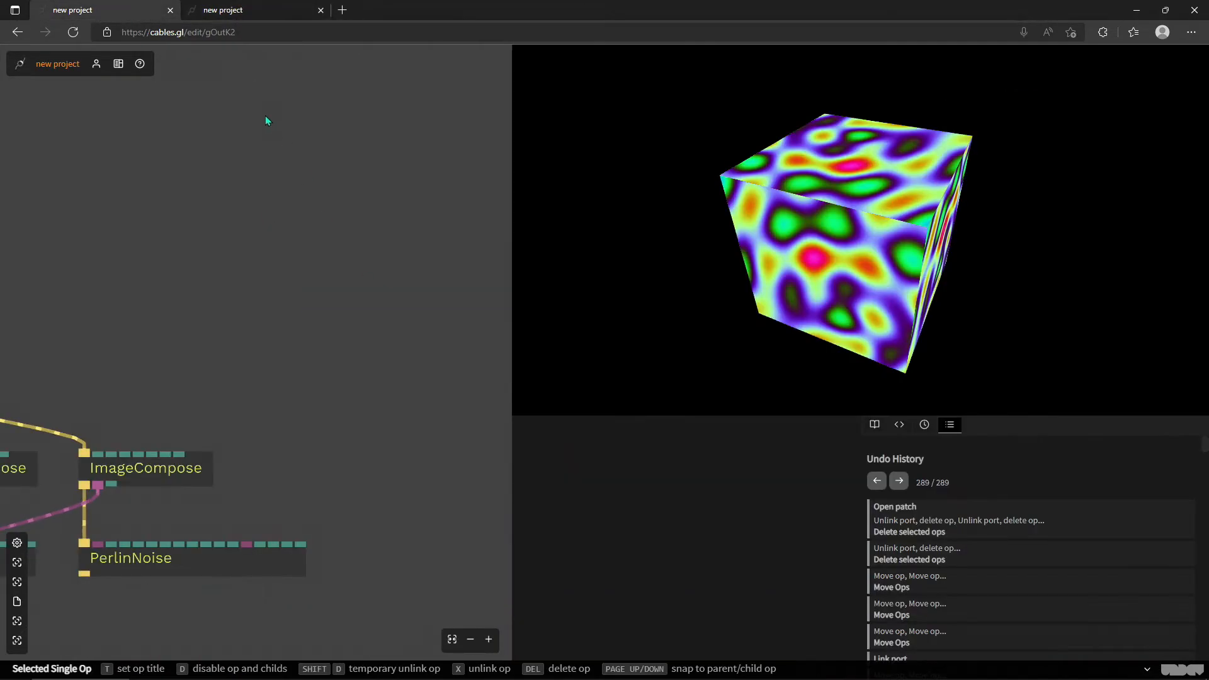
{"action": "left_click_drag", "start_coordinate": [218, 302], "coordinate": [349, 261]}
- Return to the SwitchTrigger patch and assign the library image beach.jpg to File 0 of SwitchFile
{"action": "left_click", "coordinate": [245, 11]}
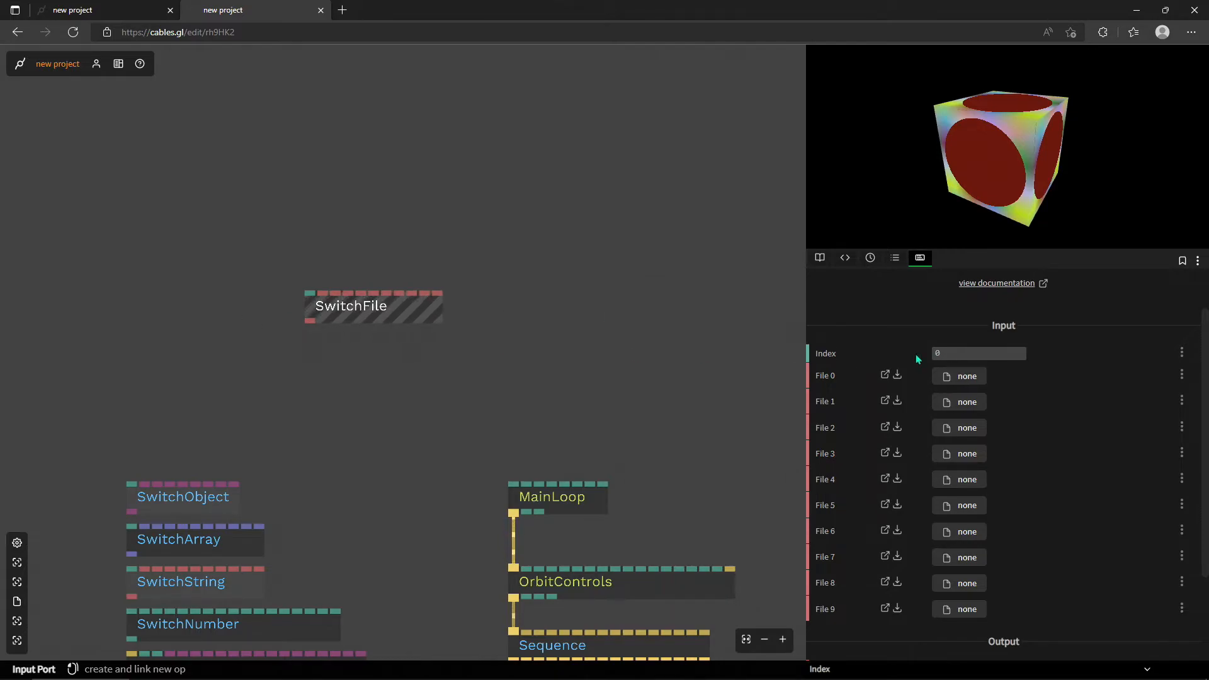
{"action": "left_click", "coordinate": [960, 376]}
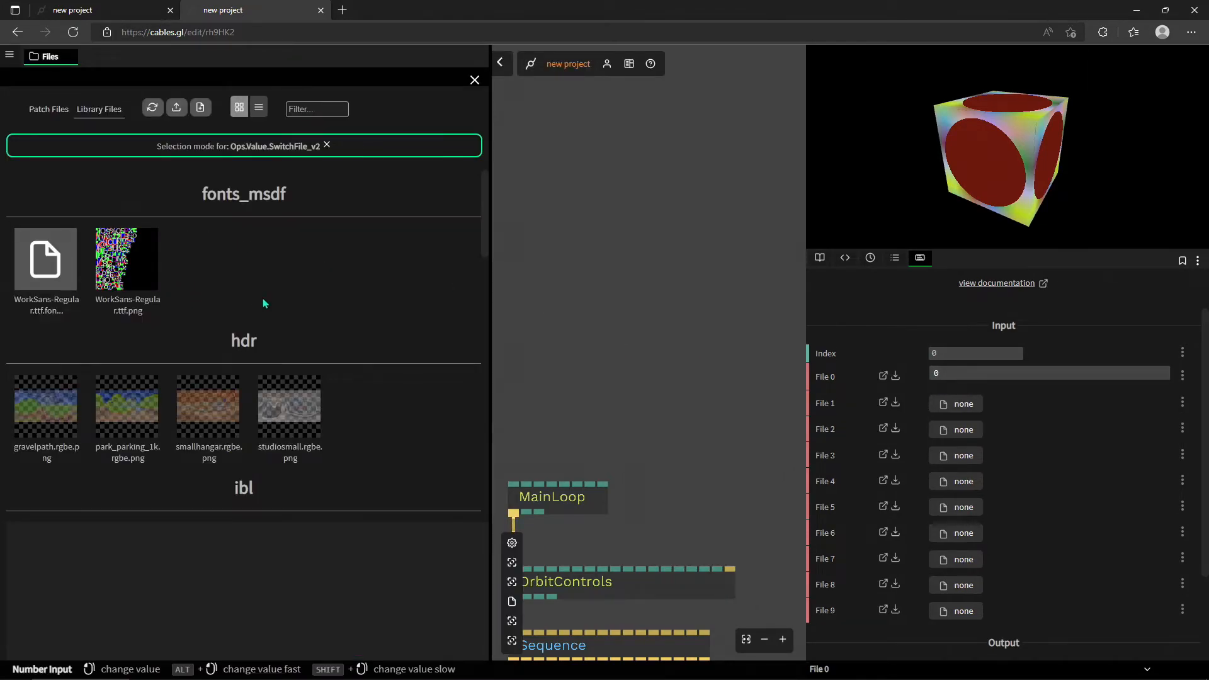
{"action": "scroll", "coordinate": [264, 284], "scroll_direction": "down", "scroll_amount": 2}
{"action": "scroll", "coordinate": [302, 435], "scroll_direction": "down", "scroll_amount": 1}
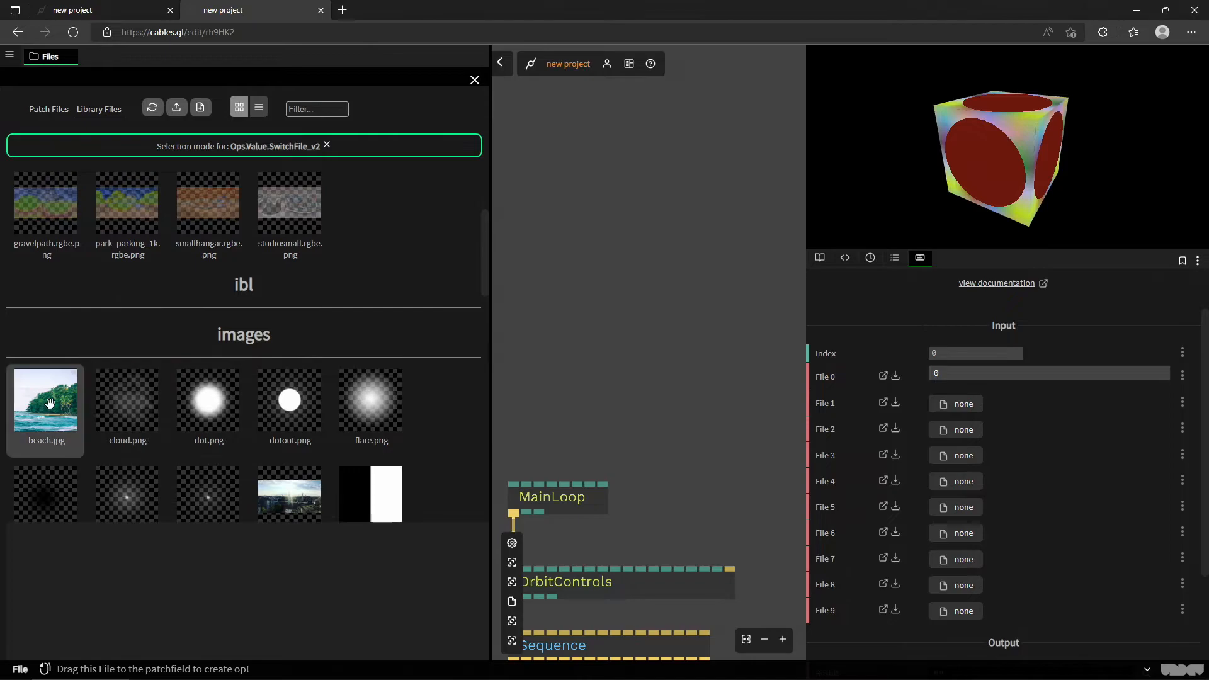
{"action": "left_click", "coordinate": [59, 403]}
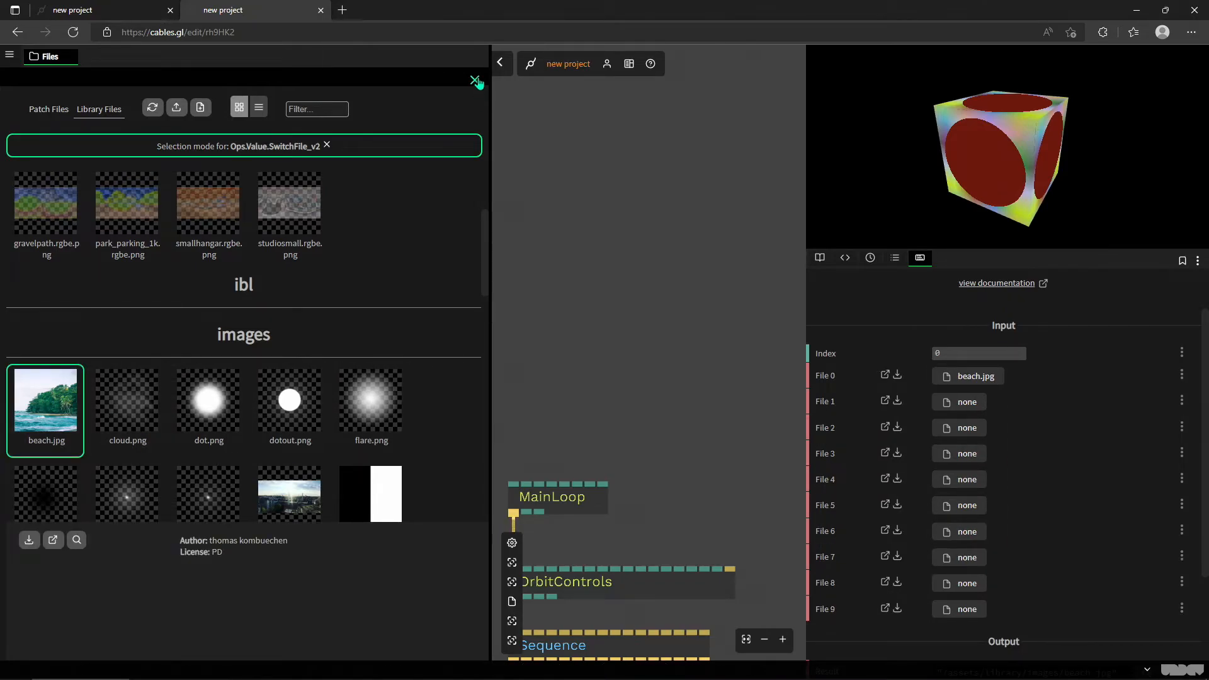
{"action": "left_click", "coordinate": [554, 329]}
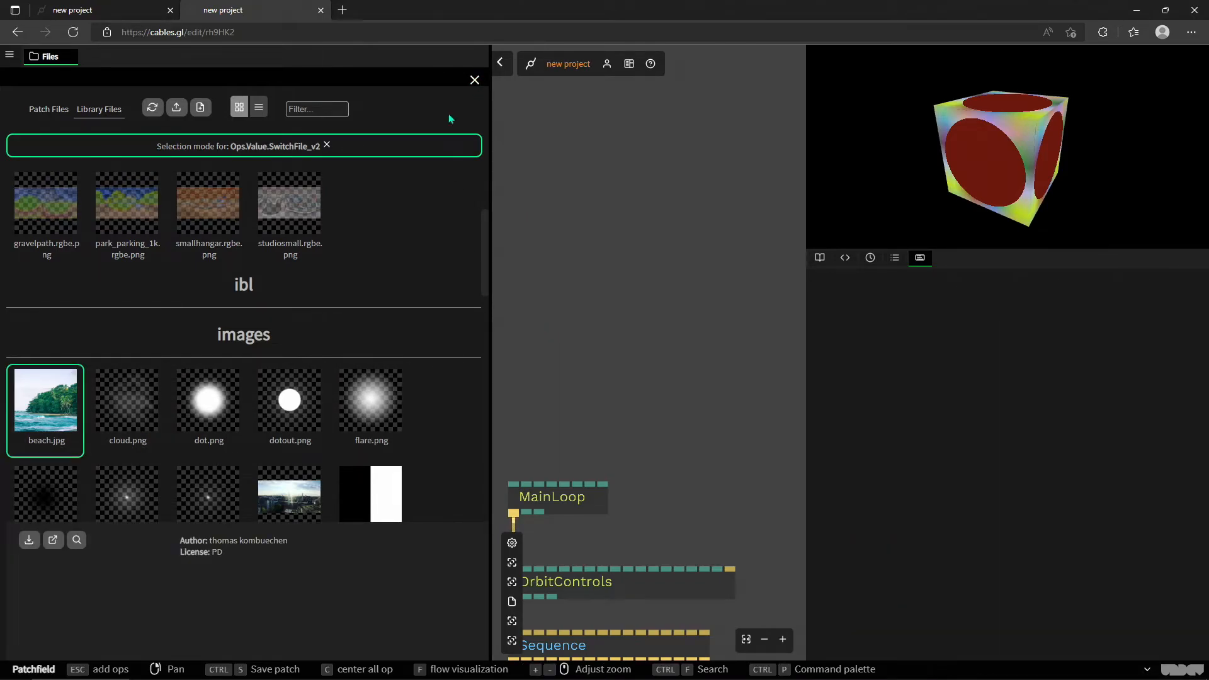
{"action": "left_click", "coordinate": [475, 80]}
- Add a Texture op linked to the Result output of SwitchFile, searching for "texture op"
{"action": "left_click_drag", "start_coordinate": [323, 319], "coordinate": [370, 301]}
{"action": "mouse_move", "coordinate": [424, 199]}
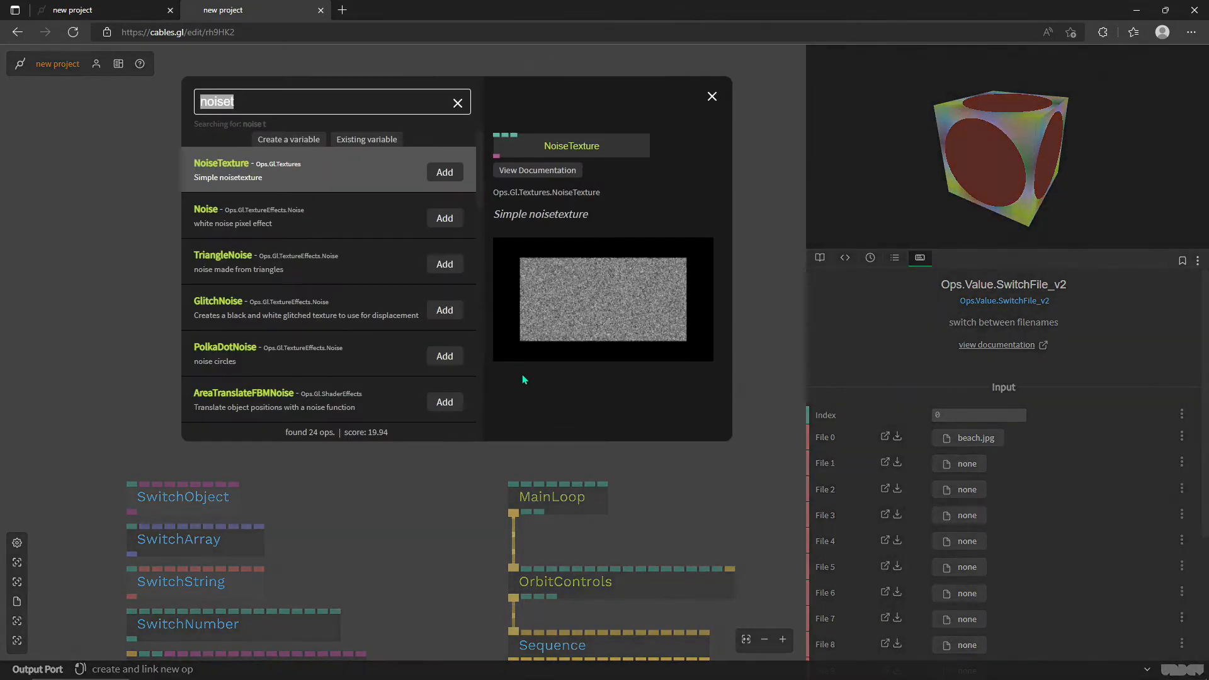
{"action": "type", "text": "te"}
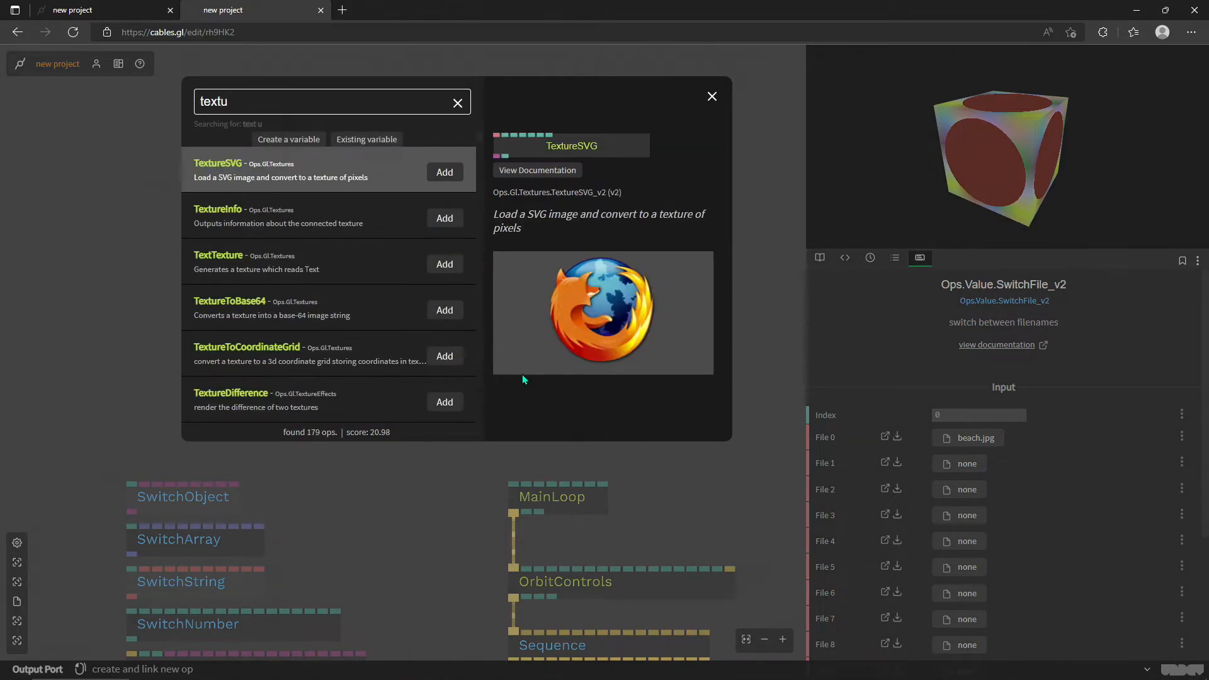
{"action": "type", "text": "xture op"}
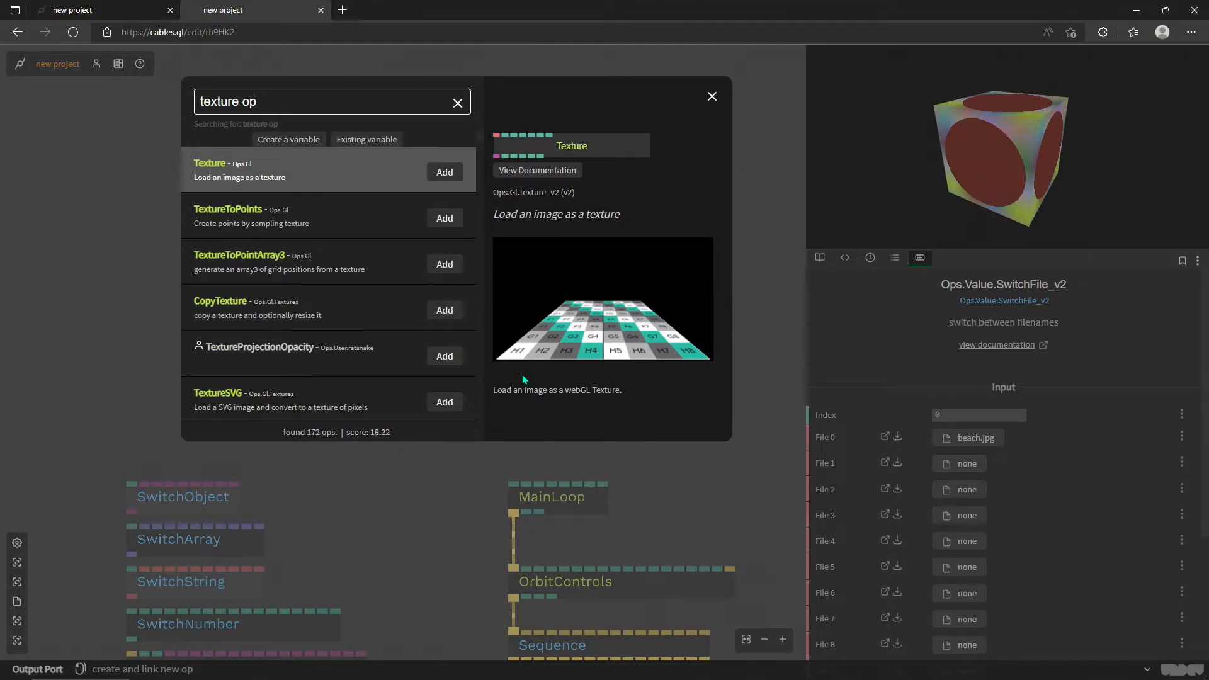
{"action": "key", "text": "Return"}
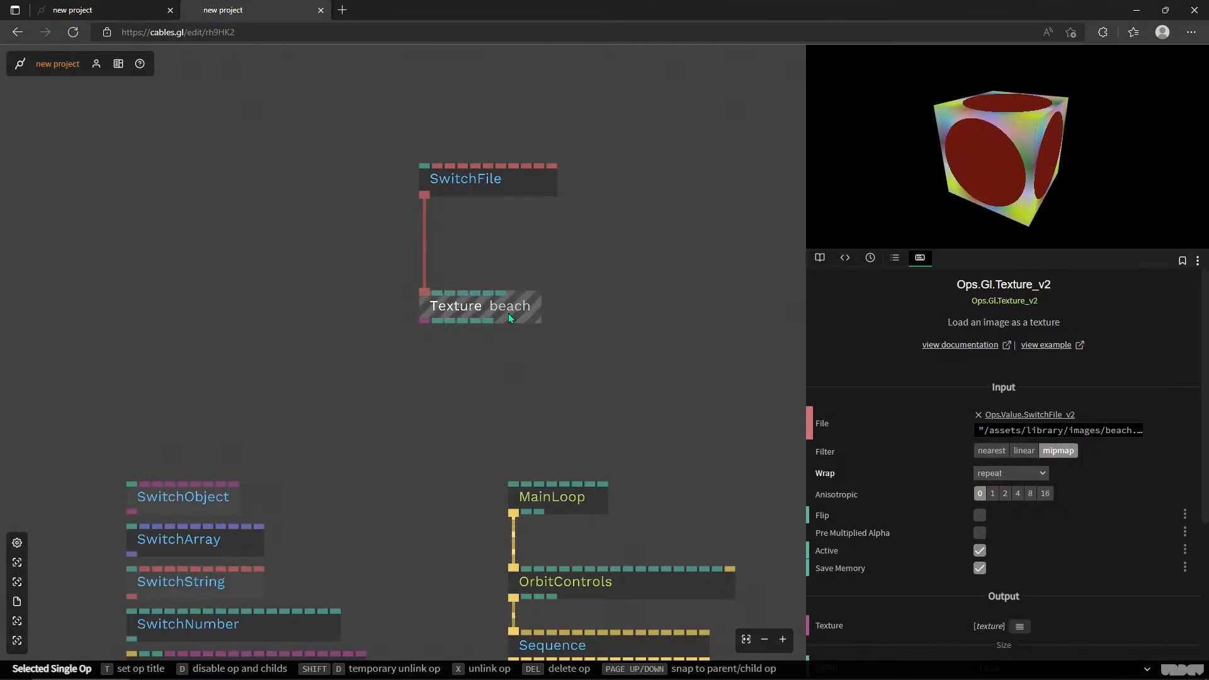
- Arrange the Texture op closely beneath SwitchFile and compare the two ops' parameters
{"action": "left_click", "coordinate": [466, 267]}
{"action": "left_click", "coordinate": [483, 187]}
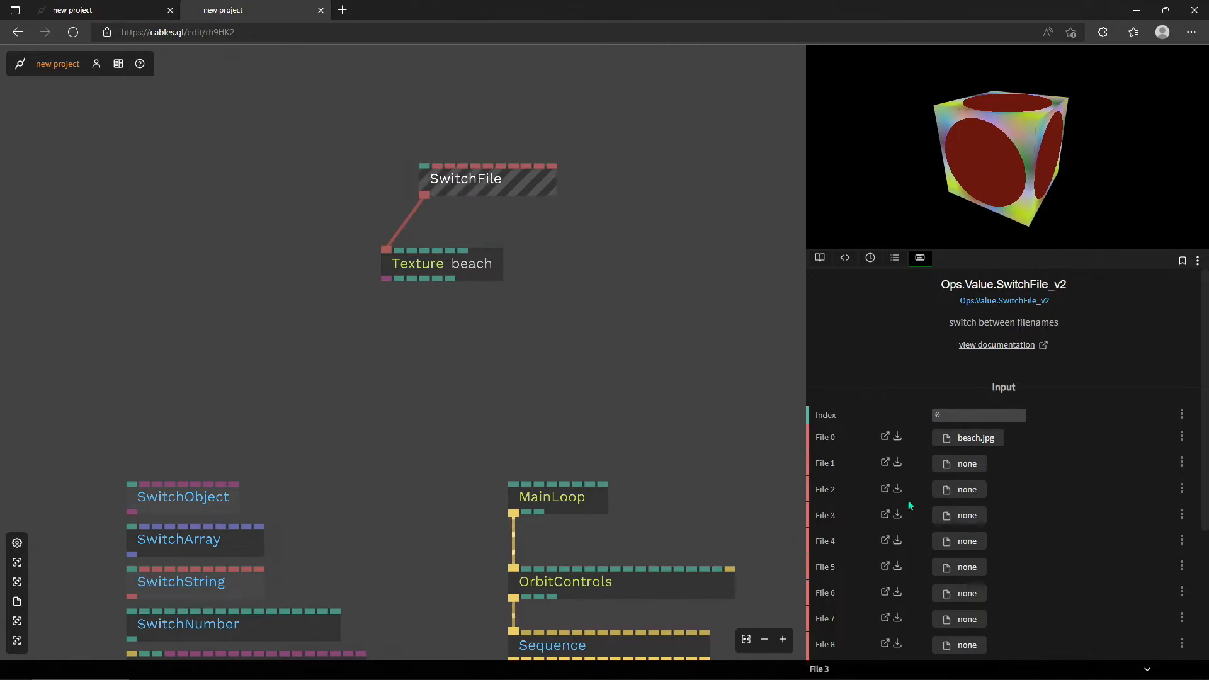
{"action": "left_click_drag", "start_coordinate": [459, 187], "coordinate": [429, 187]}
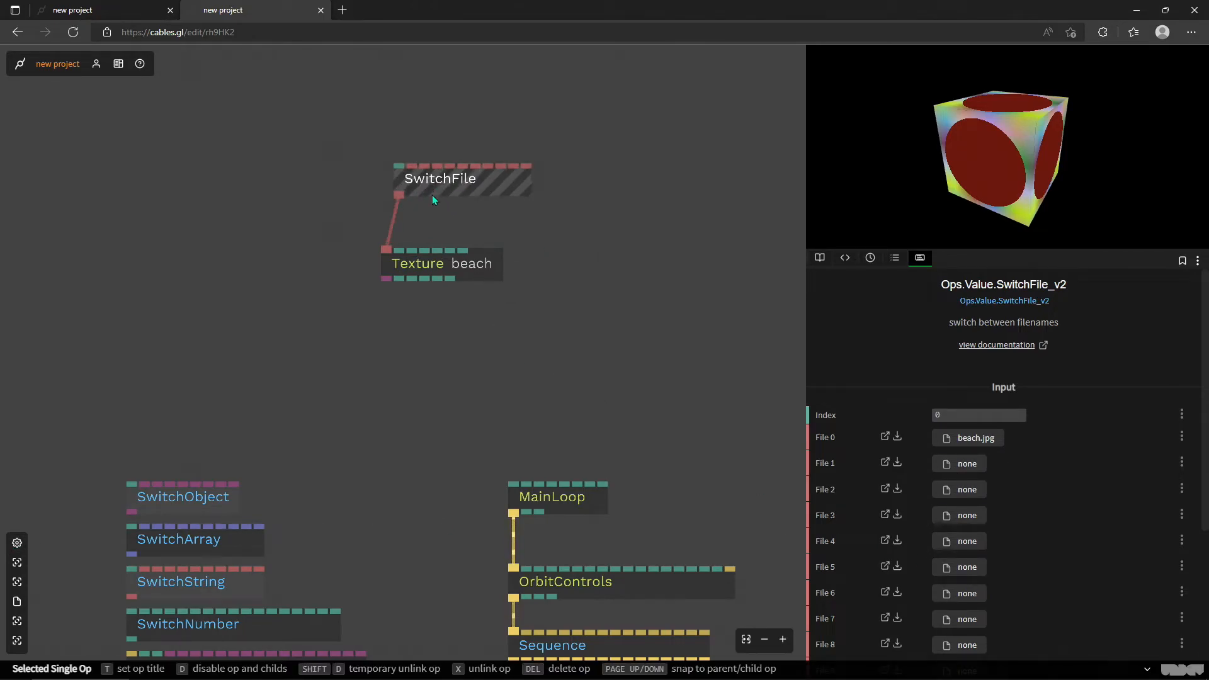
{"action": "left_click", "coordinate": [443, 266]}
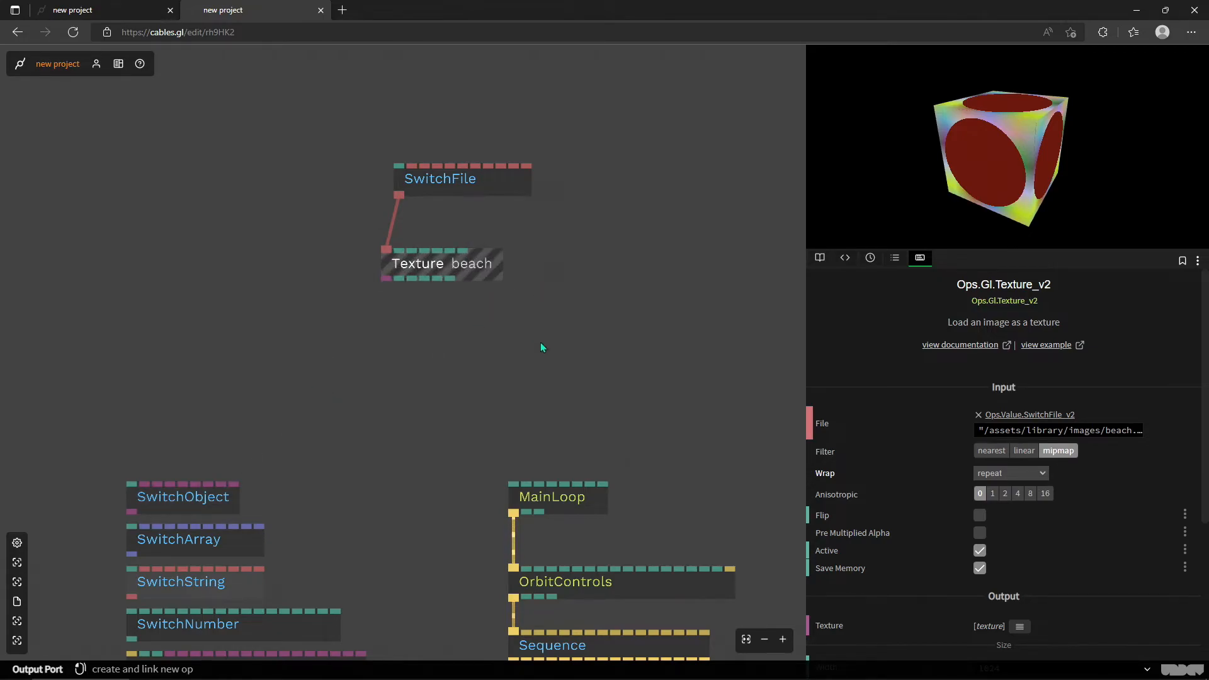
{"action": "left_click", "coordinate": [447, 180]}
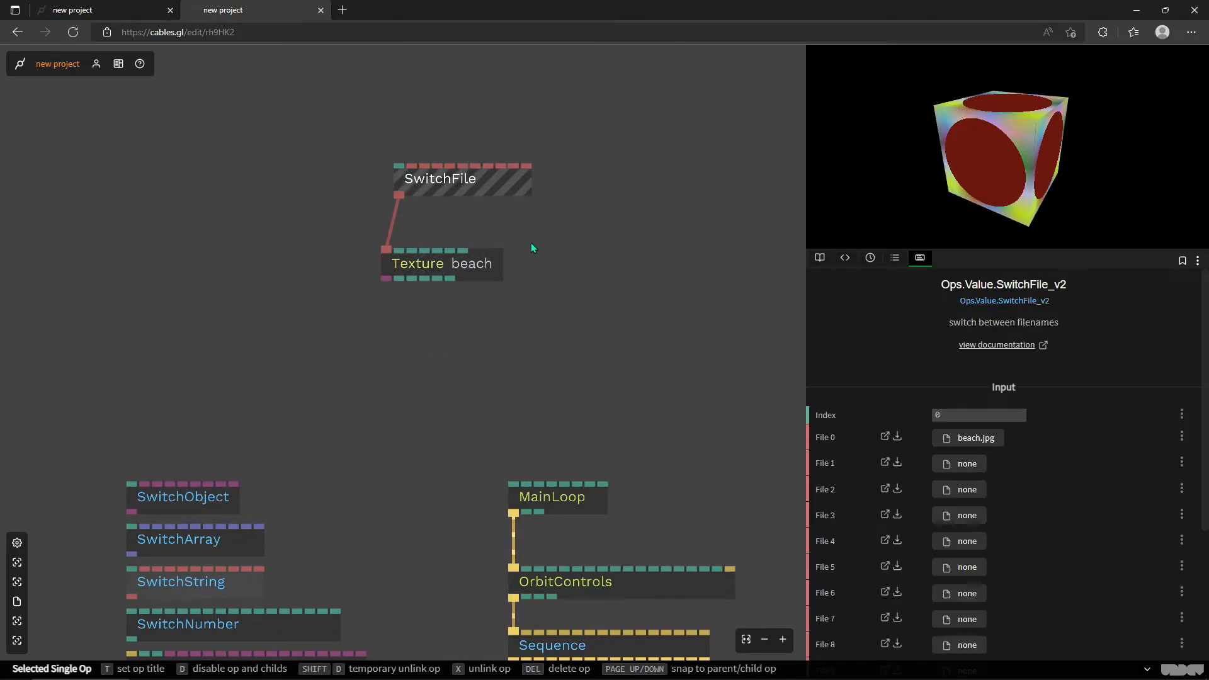
{"action": "left_click_drag", "start_coordinate": [548, 316], "coordinate": [383, 222]}
- Examine the index and input parameters of SwitchObject, SwitchArray, SwitchString and SwitchNumber in turn
{"action": "left_click_drag", "start_coordinate": [318, 461], "coordinate": [481, 271]}
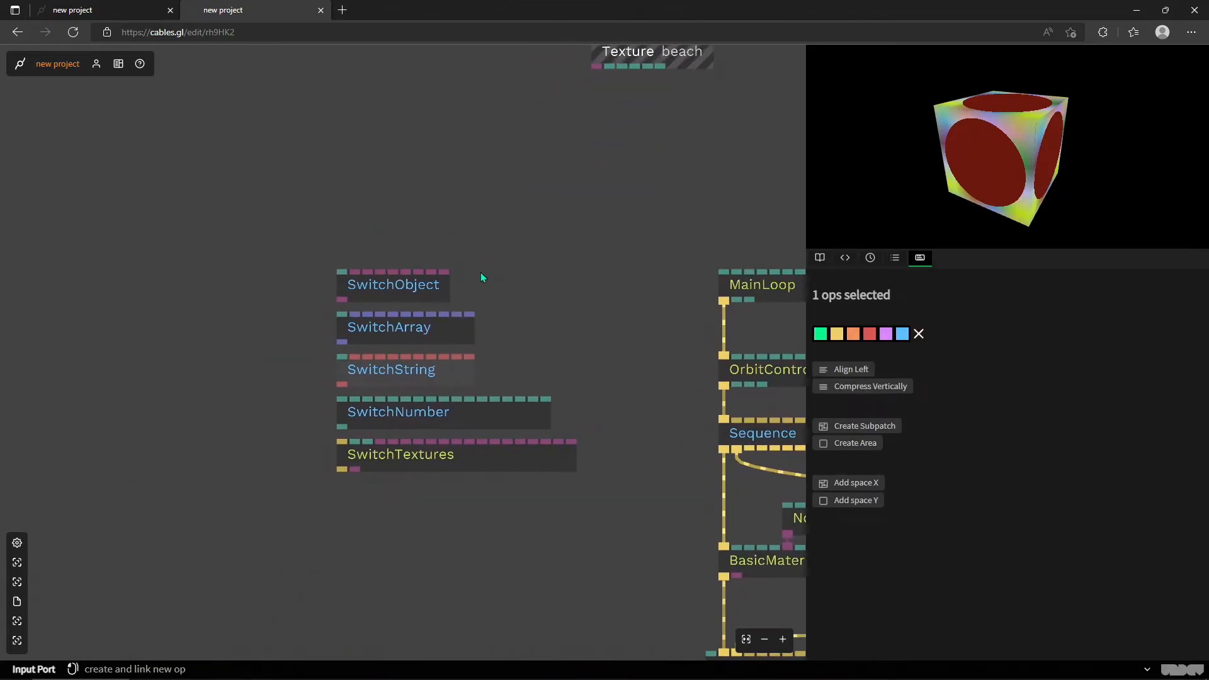
{"action": "scroll", "coordinate": [455, 282], "scroll_direction": "up", "scroll_amount": 5}
{"action": "left_click", "coordinate": [395, 200]}
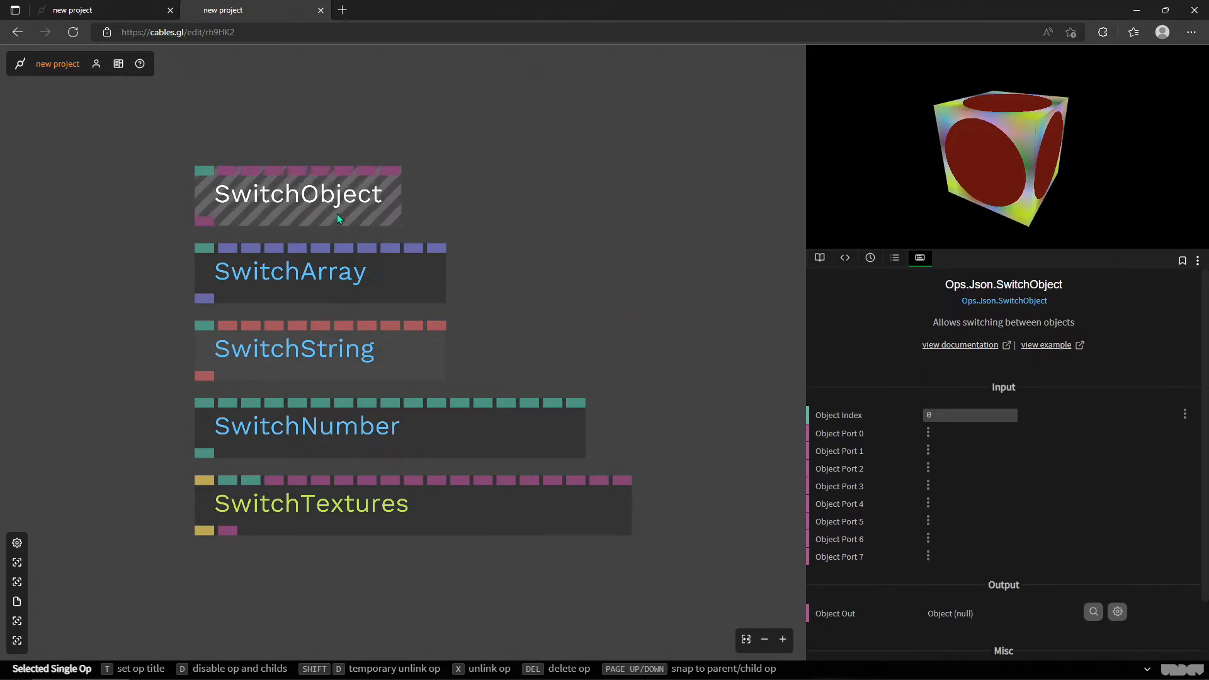
{"action": "scroll", "coordinate": [454, 226], "scroll_direction": "down", "scroll_amount": 2}
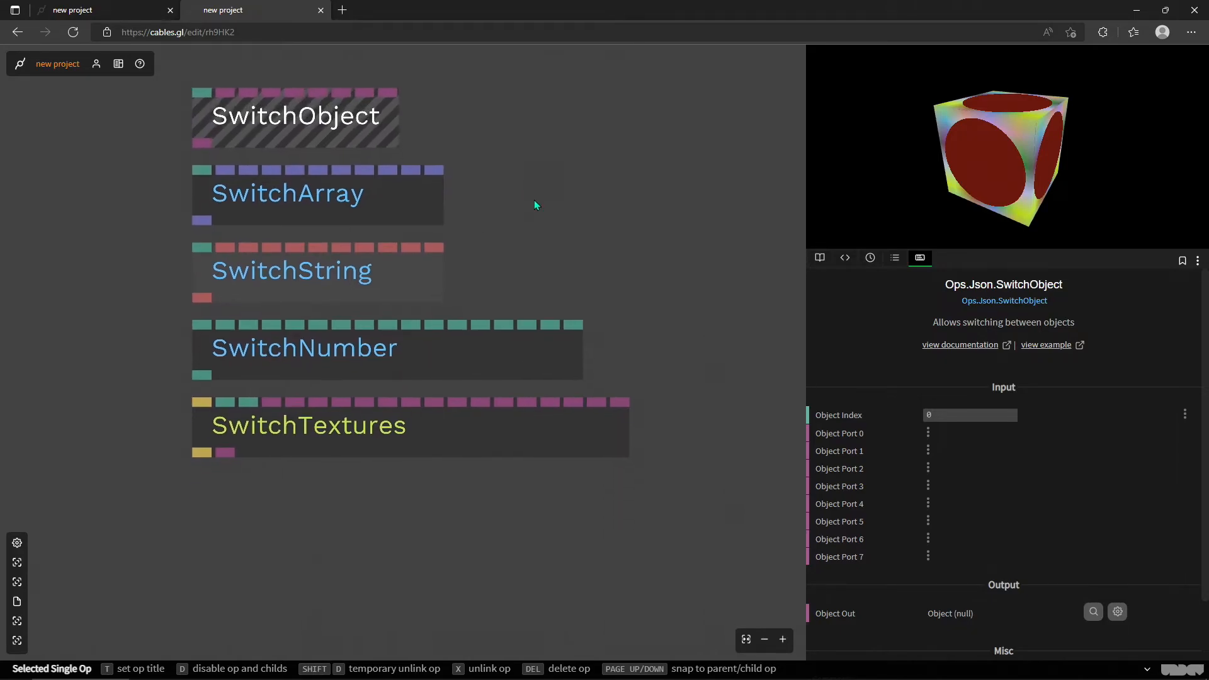
{"action": "left_click", "coordinate": [380, 203]}
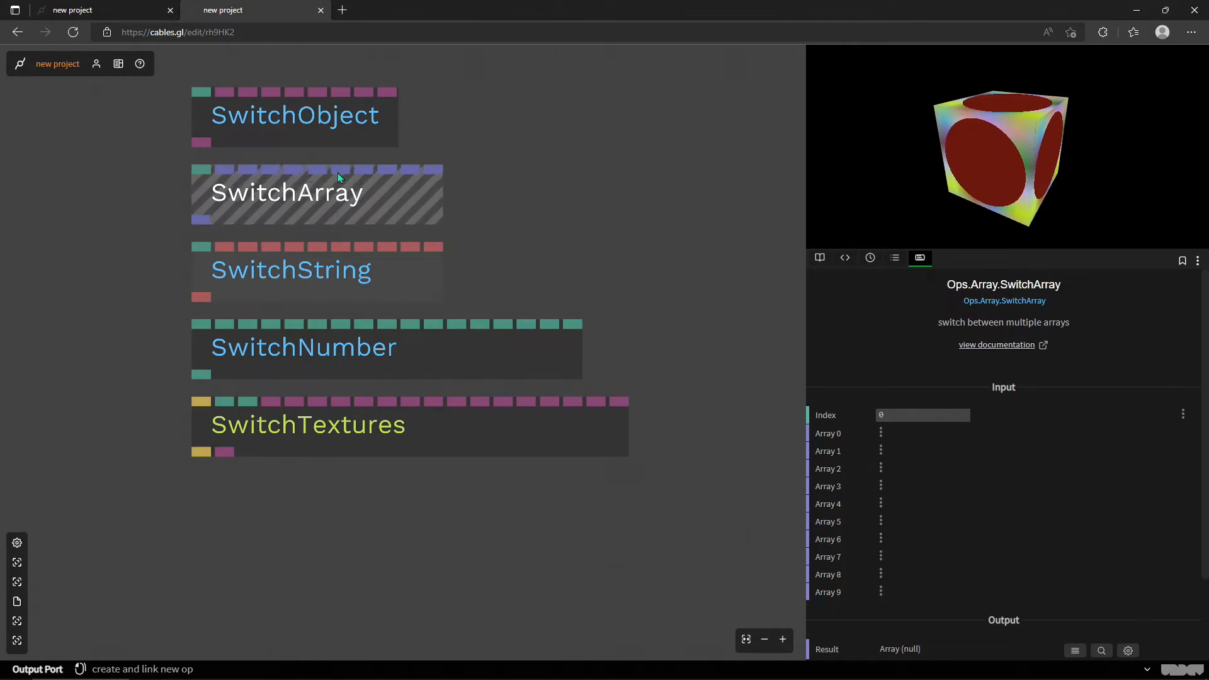
{"action": "left_click", "coordinate": [381, 291]}
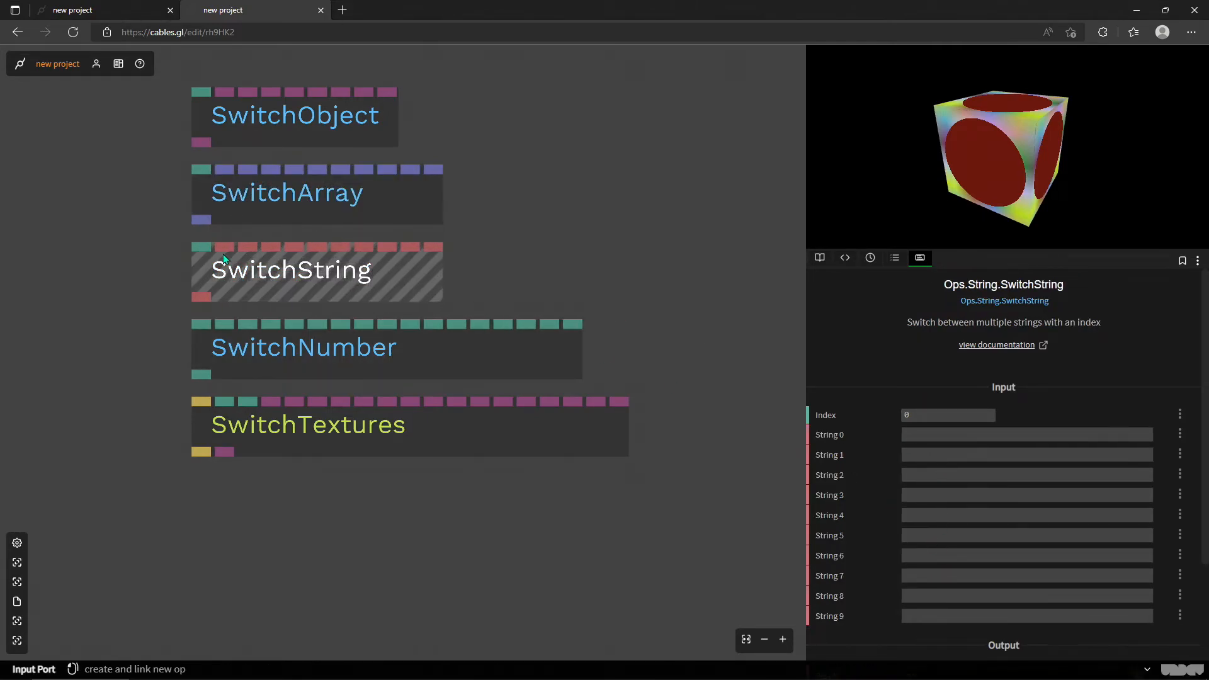
{"action": "left_click", "coordinate": [296, 346]}
{"action": "scroll", "coordinate": [861, 447], "scroll_direction": "down", "scroll_amount": 5}
{"action": "scroll", "coordinate": [917, 507], "scroll_direction": "up", "scroll_amount": 5}
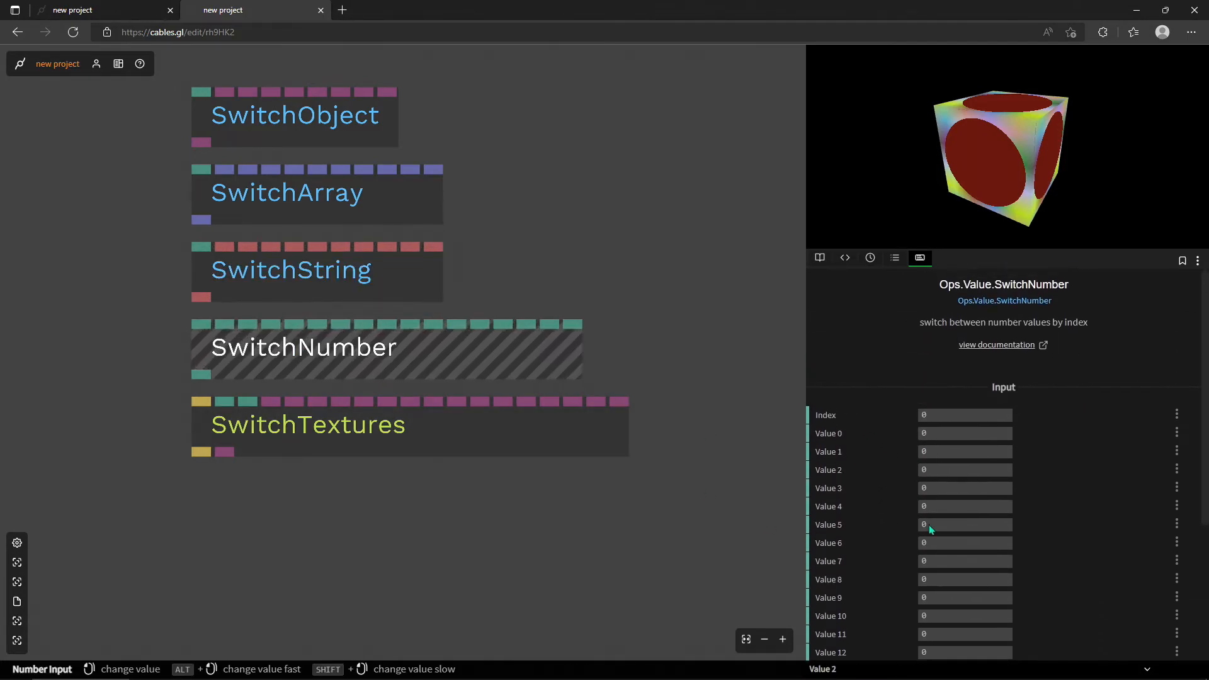
- Examine the SwitchTextures op's inputs and return to the SwitchTrigger chain
{"action": "left_click", "coordinate": [397, 448]}
{"action": "scroll", "coordinate": [813, 467], "scroll_direction": "down", "scroll_amount": 1}
{"action": "scroll", "coordinate": [672, 353], "scroll_direction": "down", "scroll_amount": 2}
{"action": "left_click_drag", "start_coordinate": [649, 345], "coordinate": [252, 320]}
{"action": "scroll", "coordinate": [345, 322], "scroll_direction": "down", "scroll_amount": 2}
{"action": "left_click_drag", "start_coordinate": [678, 273], "coordinate": [462, 289]}
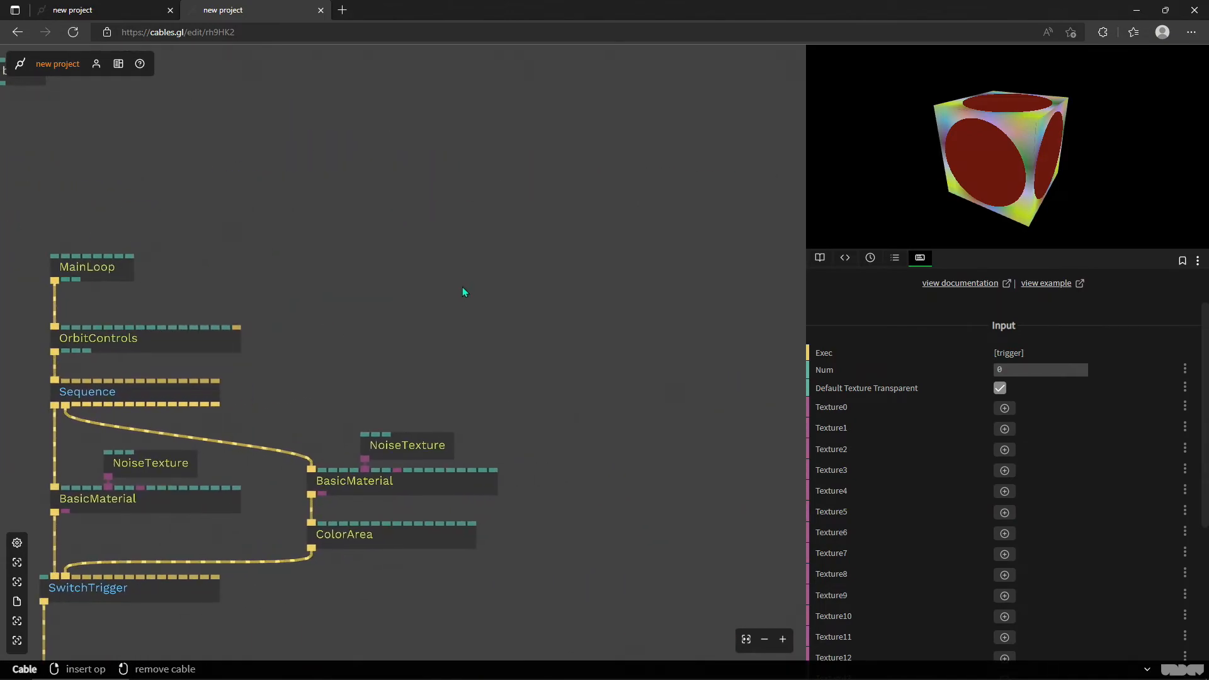
{"action": "scroll", "coordinate": [526, 324], "scroll_direction": "down", "scroll_amount": 3}
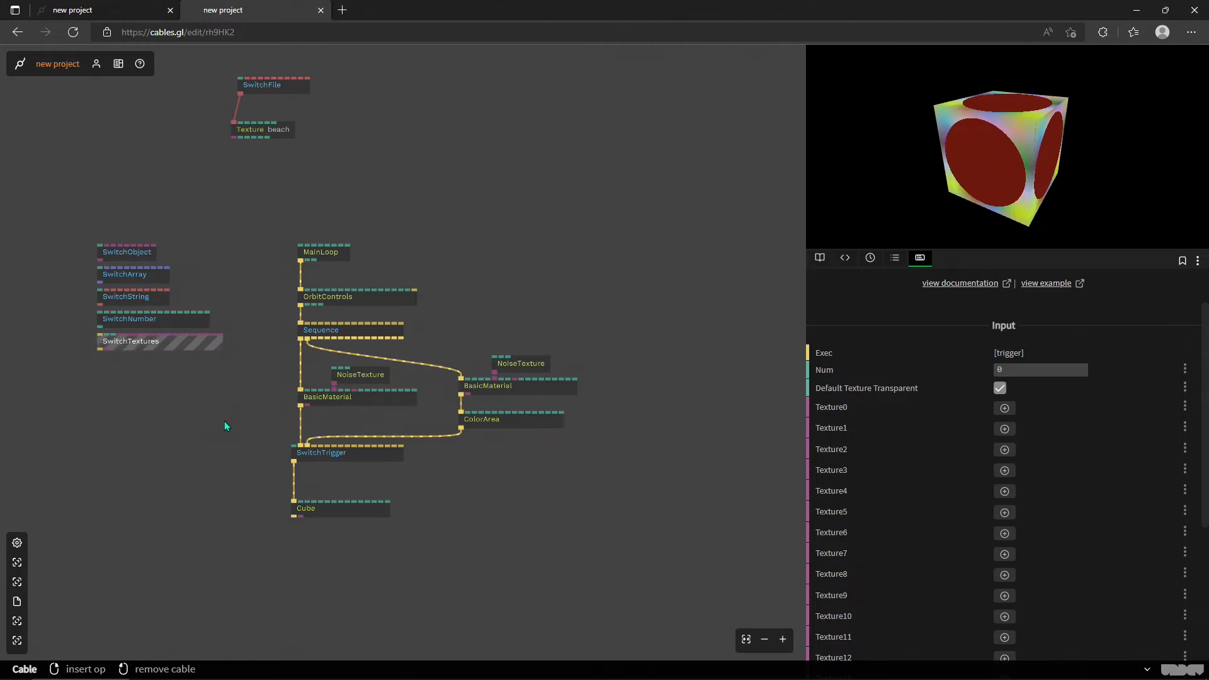
{"action": "scroll", "coordinate": [417, 557], "scroll_direction": "up", "scroll_amount": 5}
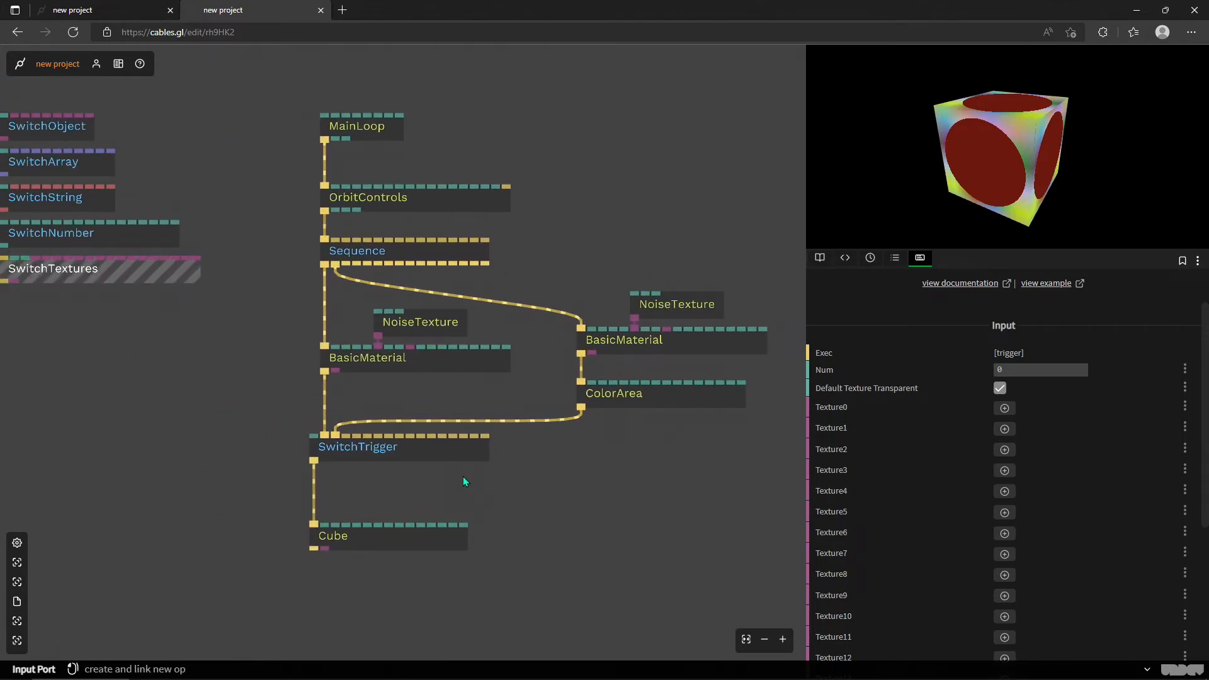
{"action": "scroll", "coordinate": [330, 466], "scroll_direction": "up", "scroll_amount": 3}
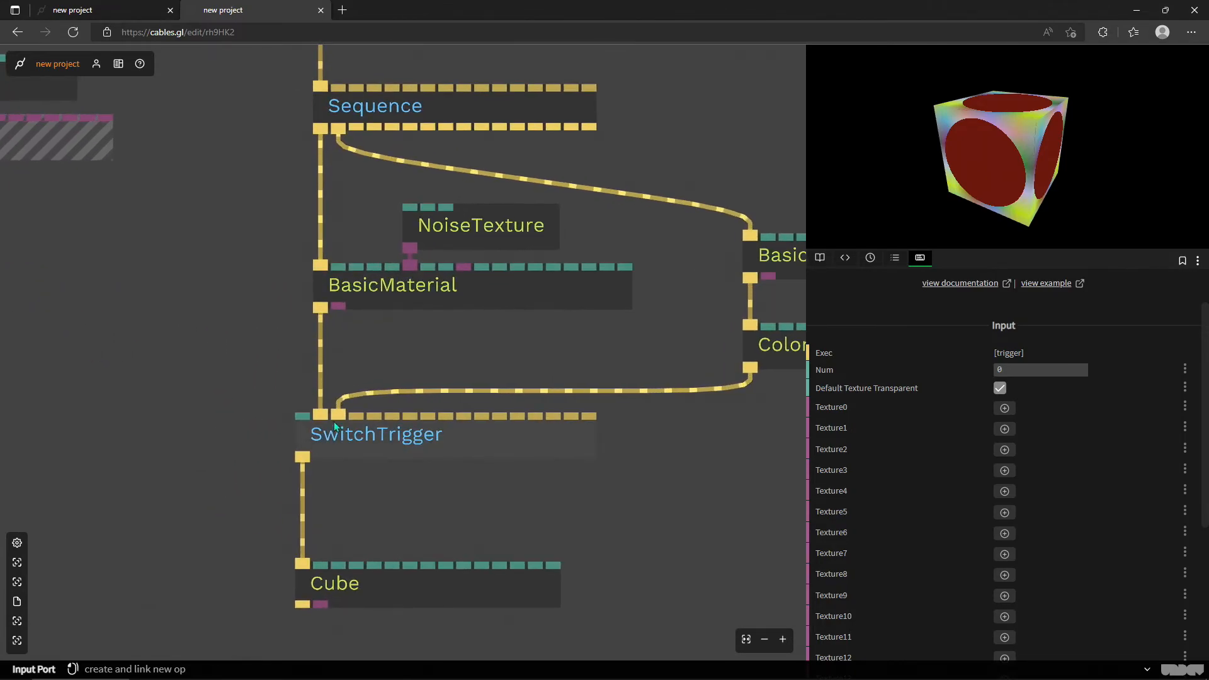
- Move the Cube op to the left beneath SwitchTrigger to make room for further mesh ops
{"action": "left_click_drag", "start_coordinate": [433, 497], "coordinate": [339, 442]}
{"action": "left_click", "coordinate": [240, 534]}
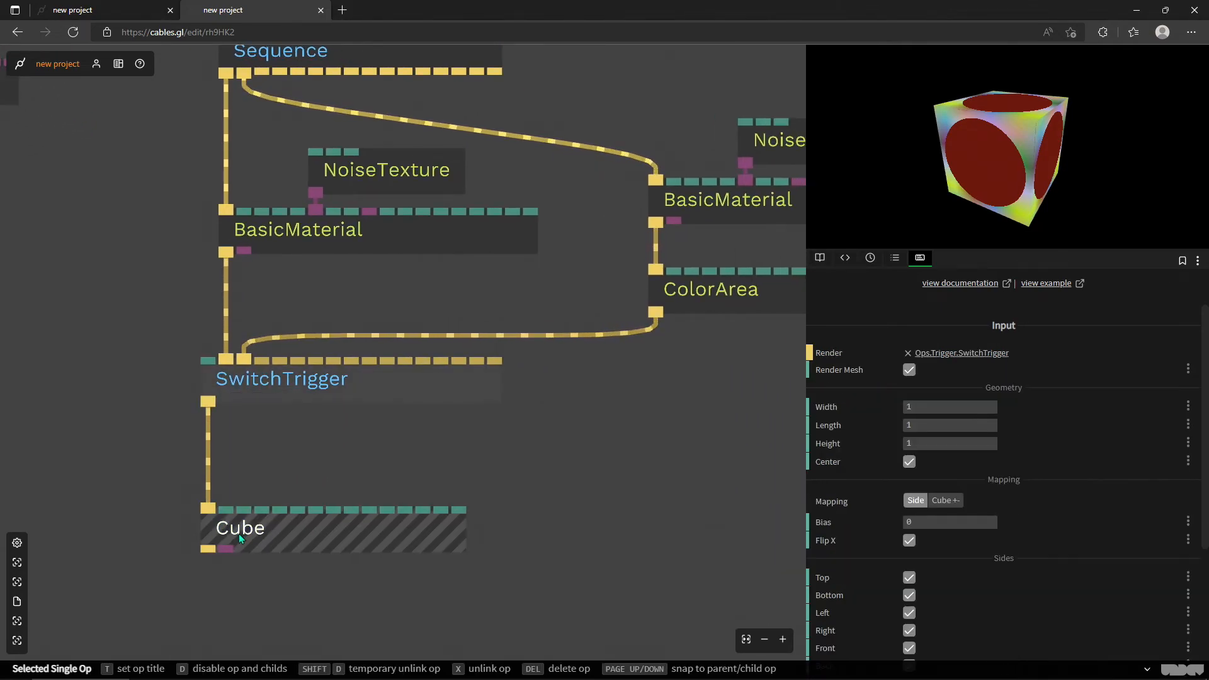
{"action": "scroll", "coordinate": [362, 508], "scroll_direction": "down", "scroll_amount": 2}
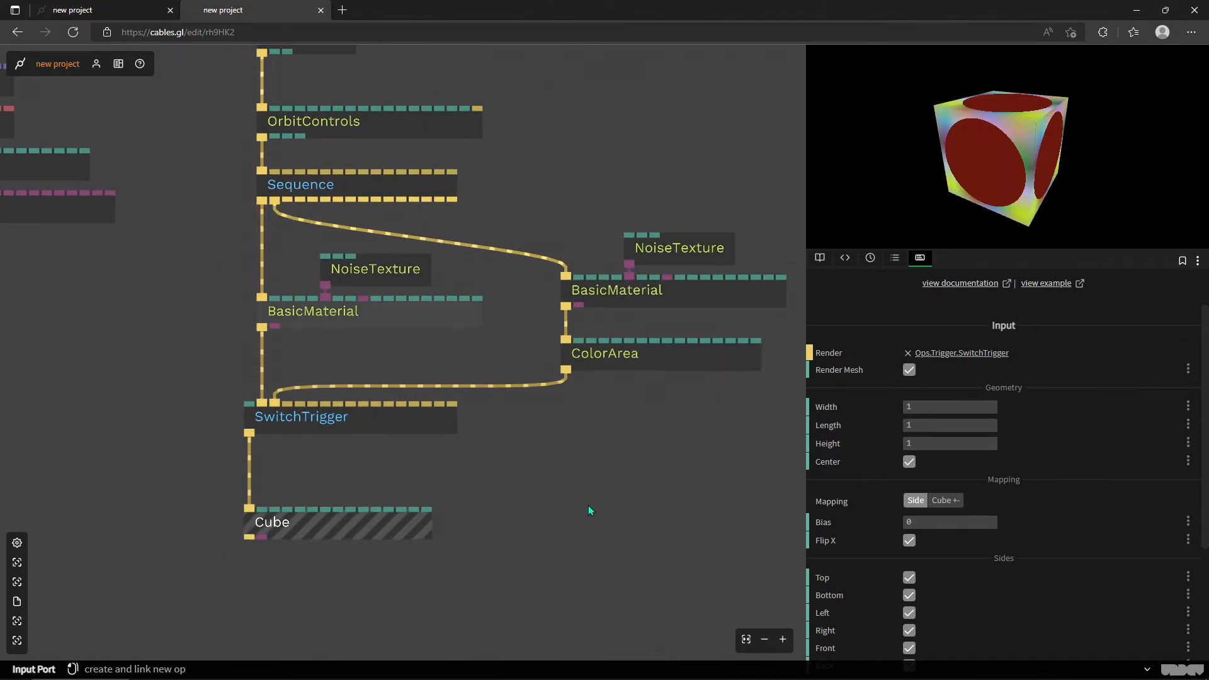
{"action": "left_click_drag", "start_coordinate": [580, 515], "coordinate": [424, 488]}
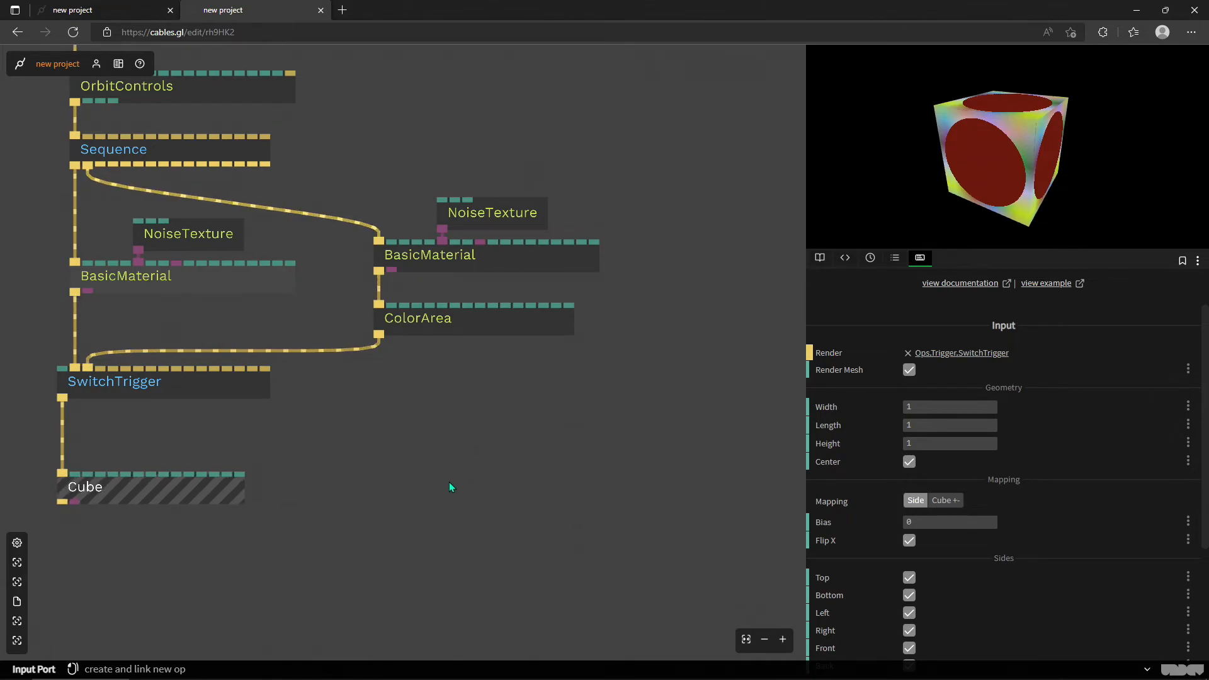
{"action": "left_click_drag", "start_coordinate": [357, 443], "coordinate": [650, 422]}
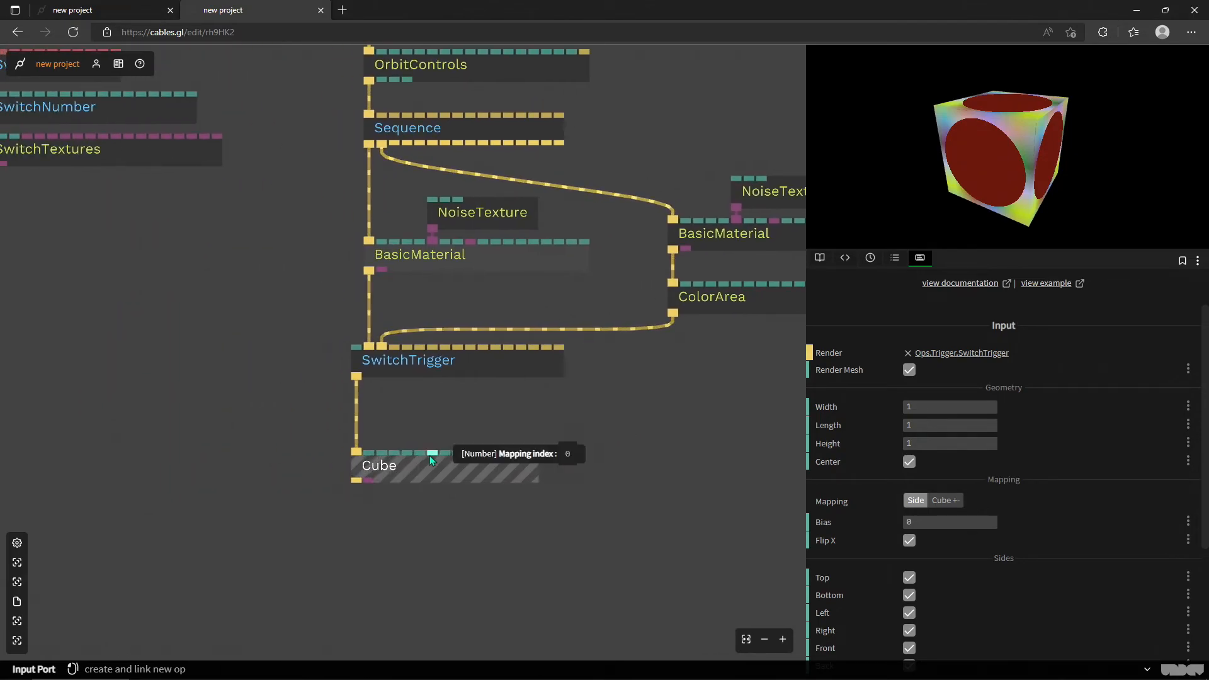
{"action": "left_click_drag", "start_coordinate": [412, 474], "coordinate": [222, 474]}
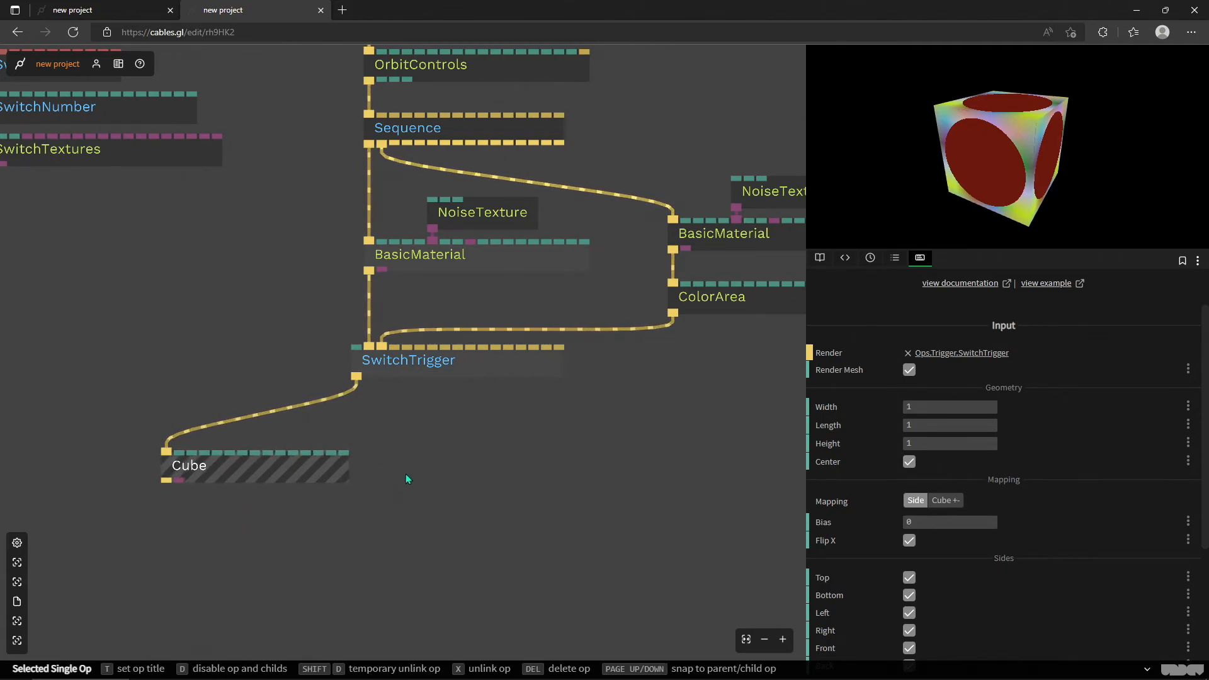
- Duplicate the Cube op, set the linked original's Length to 0.47, and line the copy up beside it
{"action": "key", "text": "ctrl+c"}
{"action": "key", "text": "ctrl+v"}
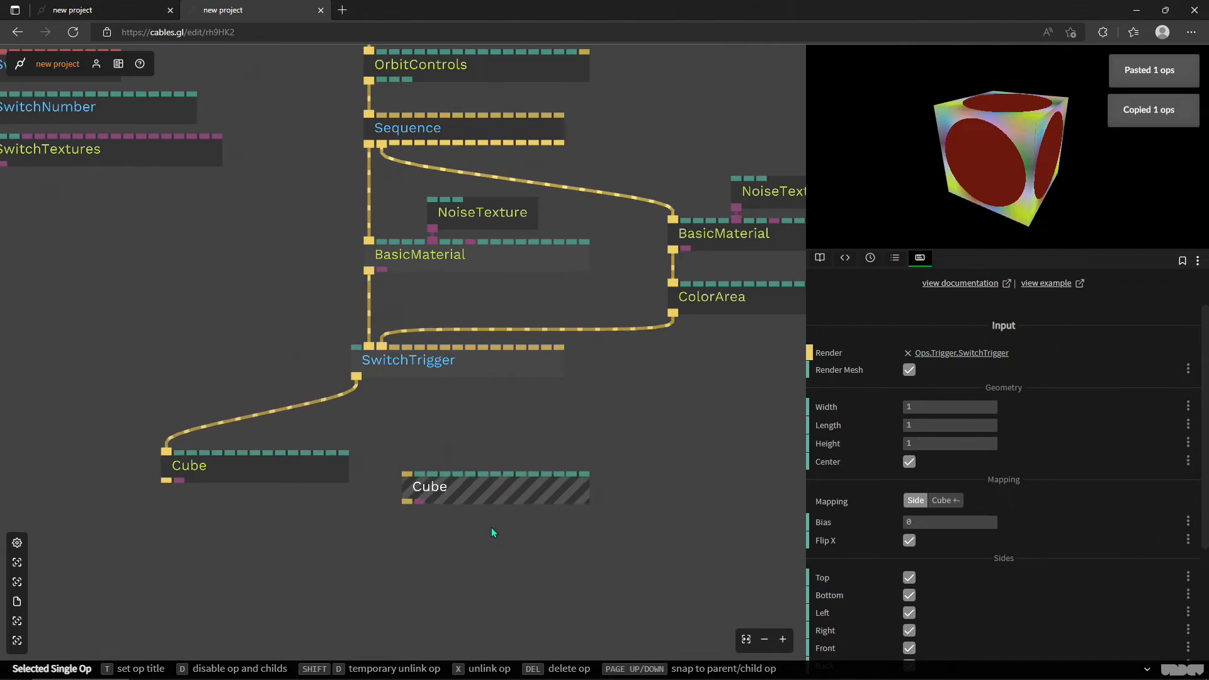
{"action": "left_click_drag", "start_coordinate": [949, 425], "coordinate": [972, 425]}
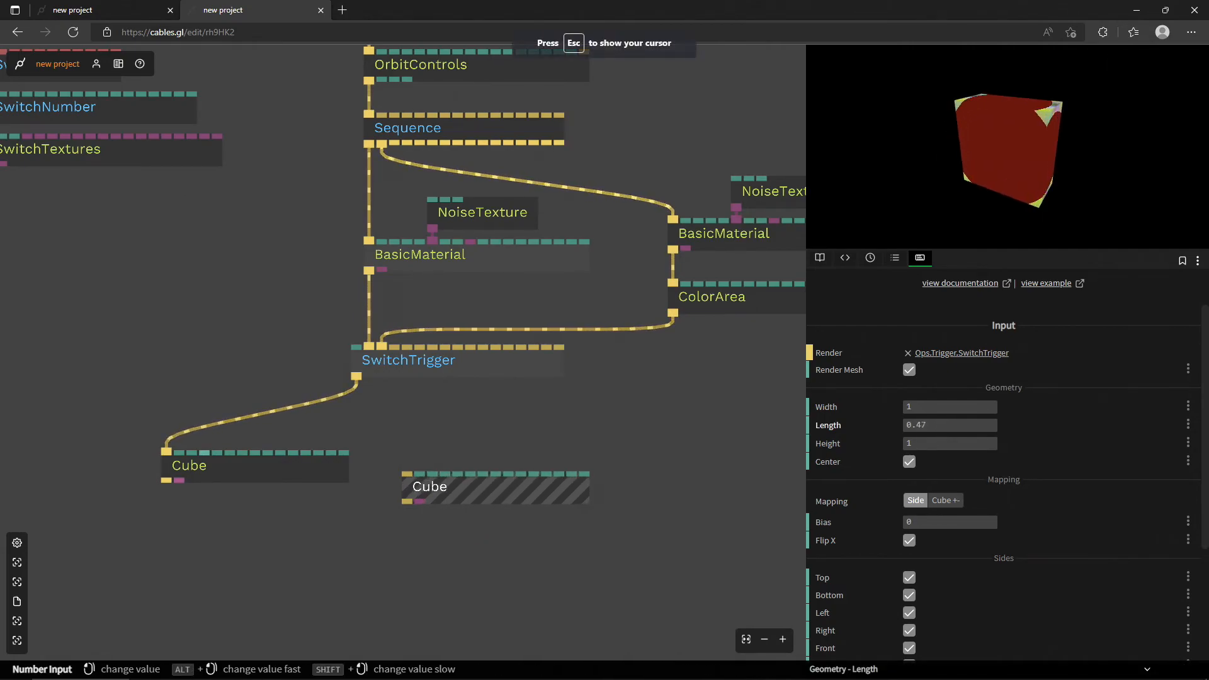
{"action": "left_click_drag", "start_coordinate": [490, 492], "coordinate": [482, 463]}
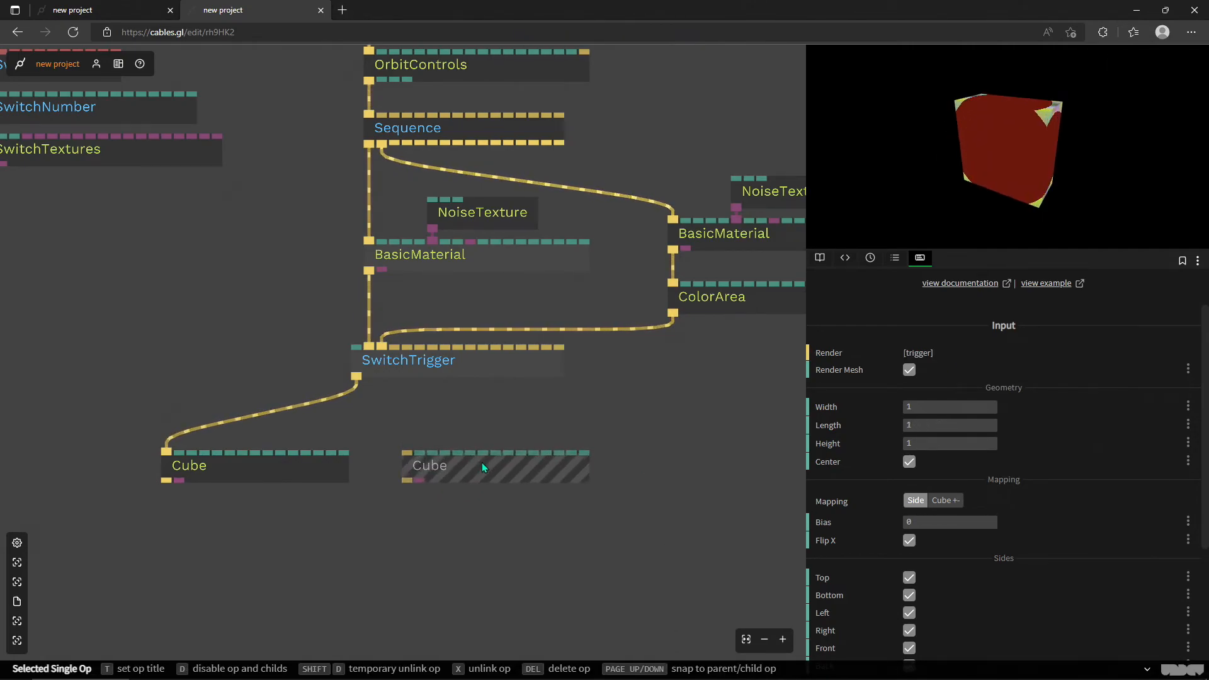
- Transfer SwitchTrigger's output link to the unedited Cube copy and swap the two Cube ops' positions
{"action": "left_click_drag", "start_coordinate": [167, 451], "coordinate": [434, 463]}
{"action": "left_click_drag", "start_coordinate": [251, 465], "coordinate": [693, 465]}
{"action": "left_click_drag", "start_coordinate": [493, 471], "coordinate": [252, 474]}
{"action": "left_click_drag", "start_coordinate": [656, 469], "coordinate": [407, 460]}
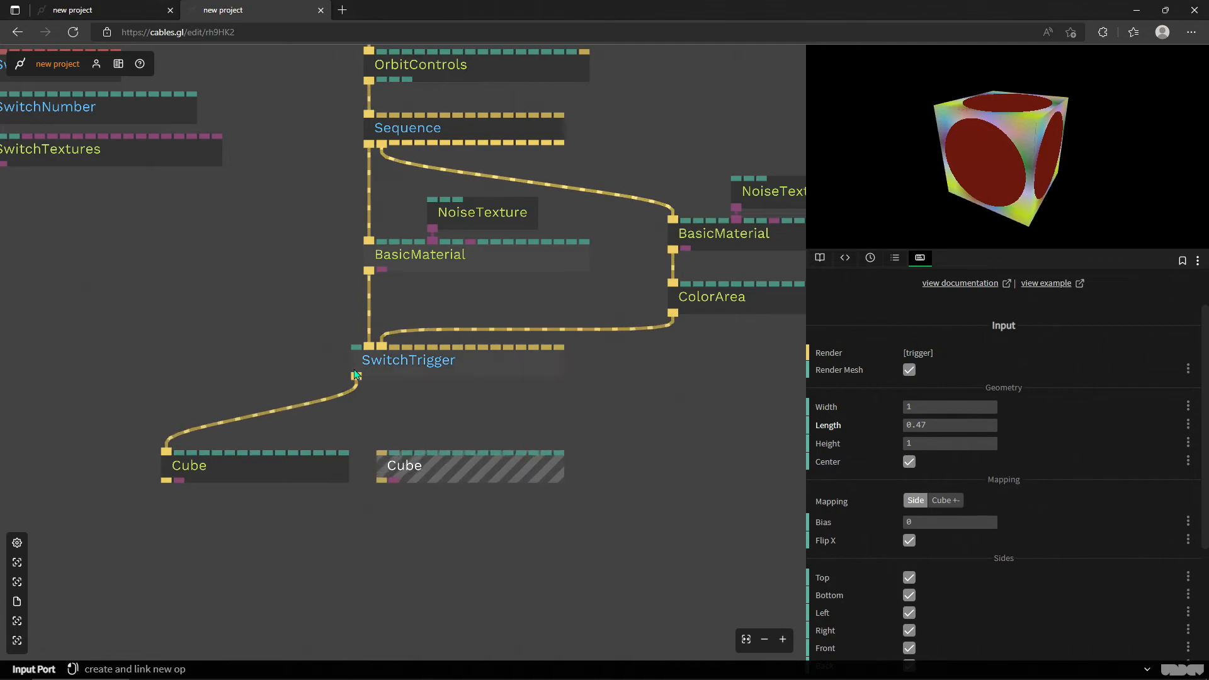
- Add a Sphere op, searching for "sphere", and line it up to the right of the two Cube ops
{"action": "left_click", "coordinate": [614, 466]}
{"action": "key", "text": "Escape"}
{"action": "type", "text": "sphere"}
{"action": "key", "text": "Return"}
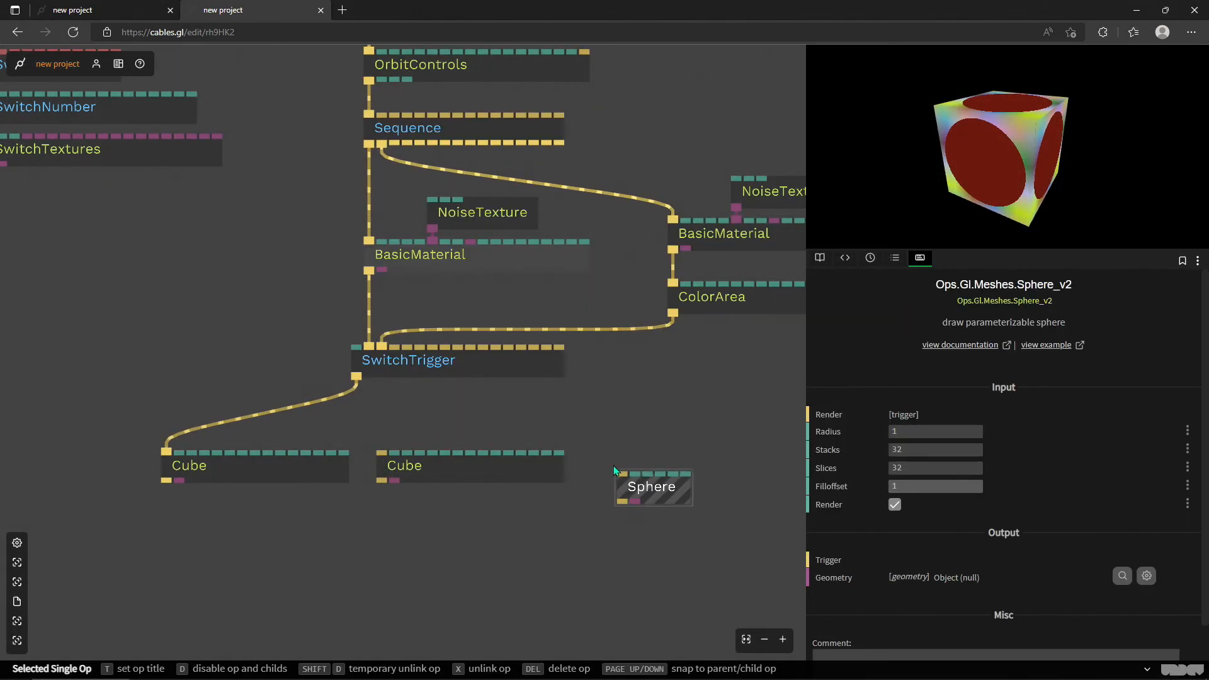
{"action": "left_click_drag", "start_coordinate": [653, 473], "coordinate": [649, 473]}
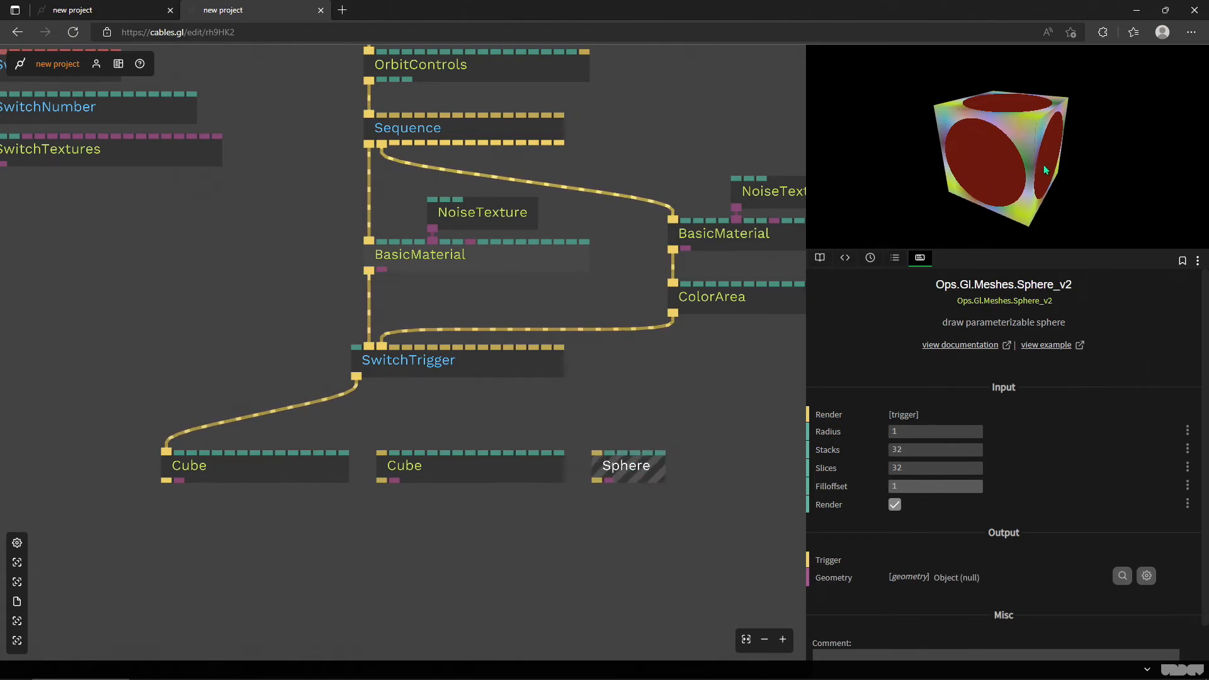
- Set SwitchTrigger's Trigger Index to 0 and orbit the rendered cube to view it from another angle
{"action": "left_click", "coordinate": [471, 255]}
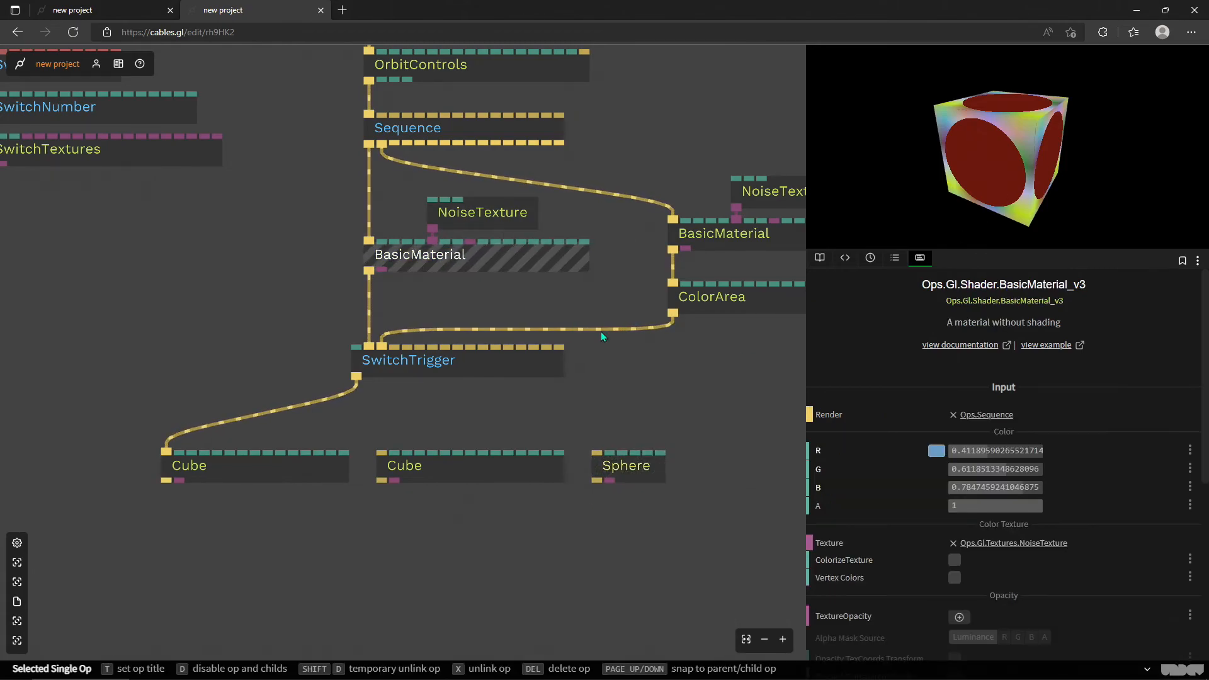
{"action": "left_click", "coordinate": [420, 375]}
{"action": "left_click", "coordinate": [958, 414]}
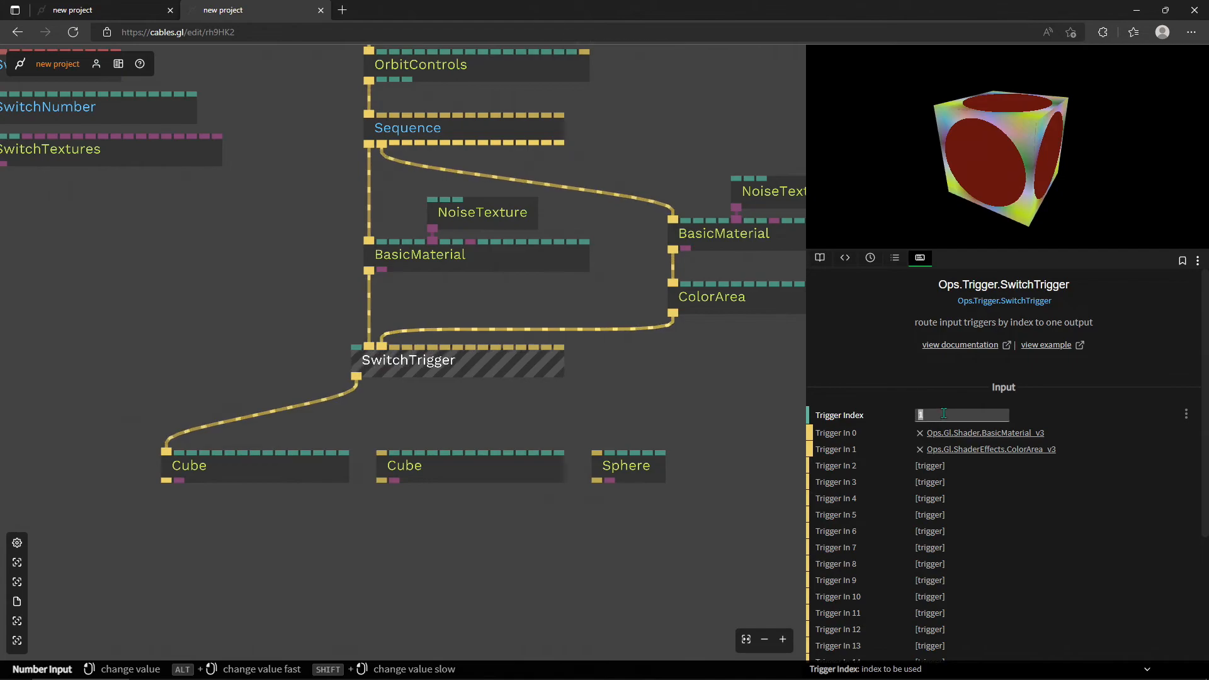
{"action": "type", "text": "0"}
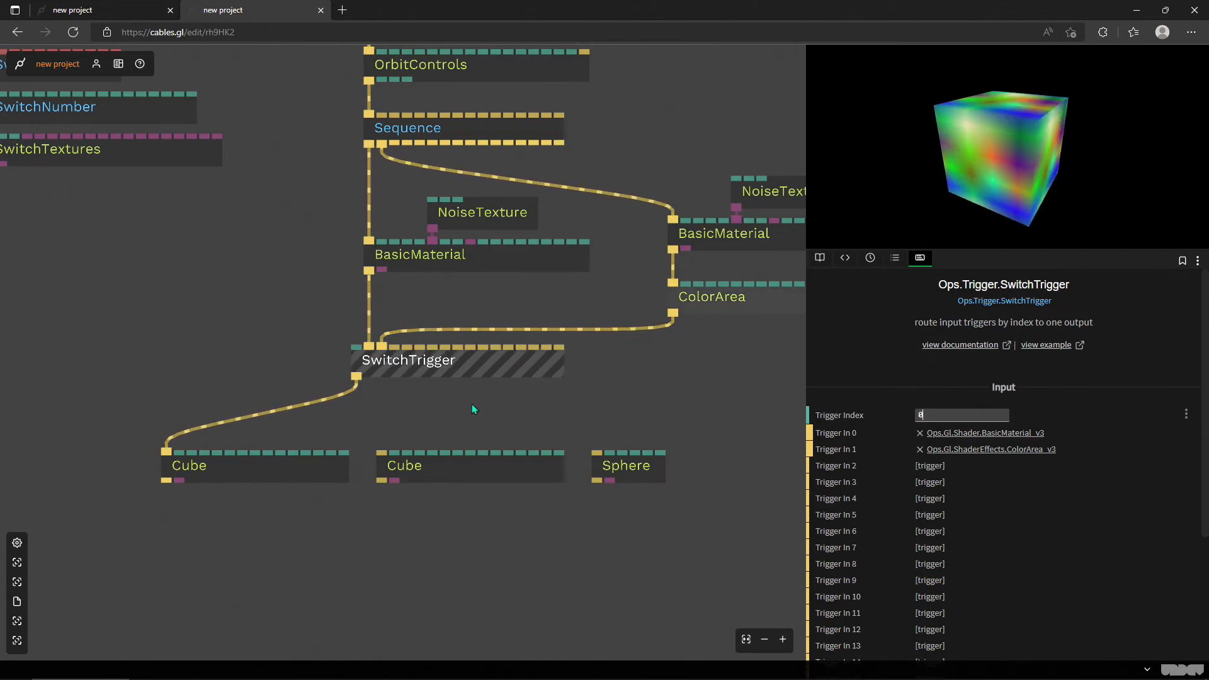
{"action": "left_click_drag", "start_coordinate": [998, 146], "coordinate": [901, 180]}
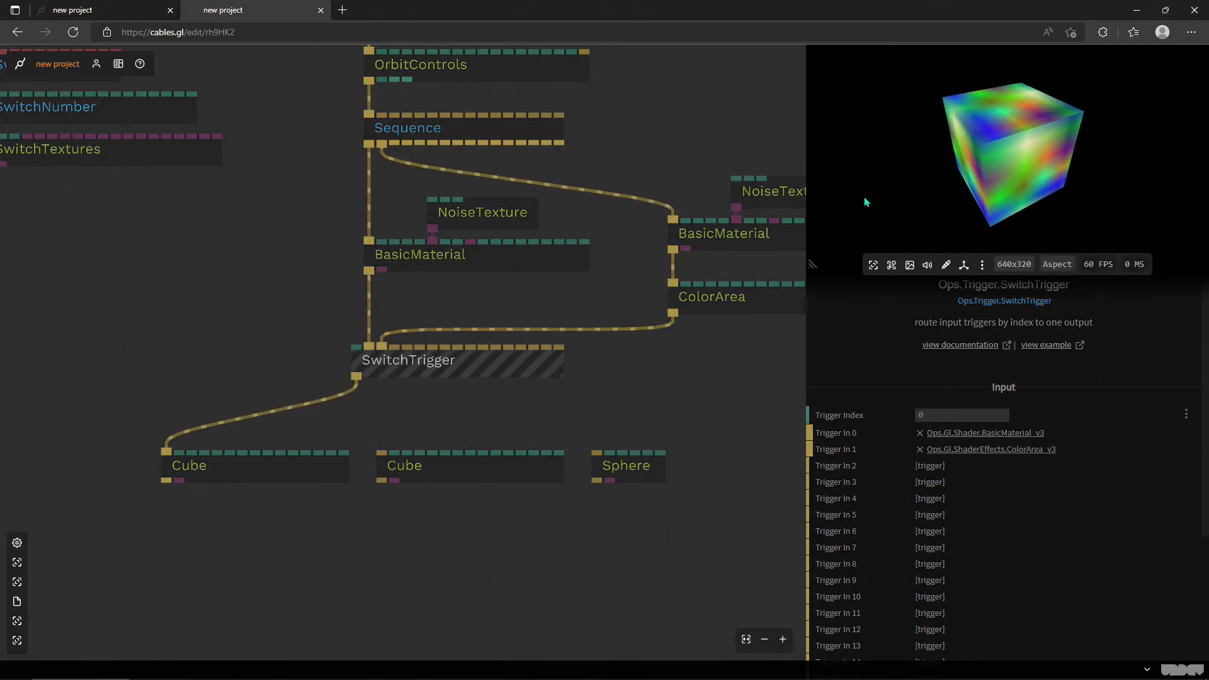
- Examine SwitchTrigger's trigger inputs and its single output in the patch
{"action": "left_click", "coordinate": [638, 406]}
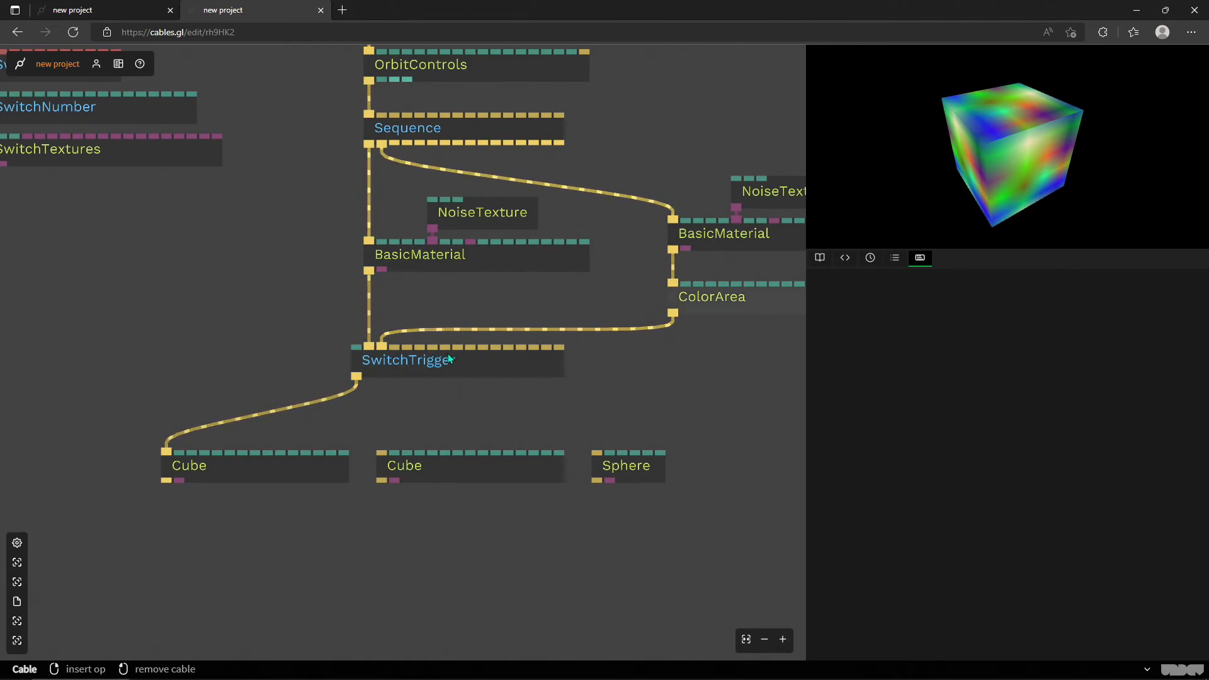
{"action": "left_click_drag", "start_coordinate": [640, 397], "coordinate": [520, 390]}
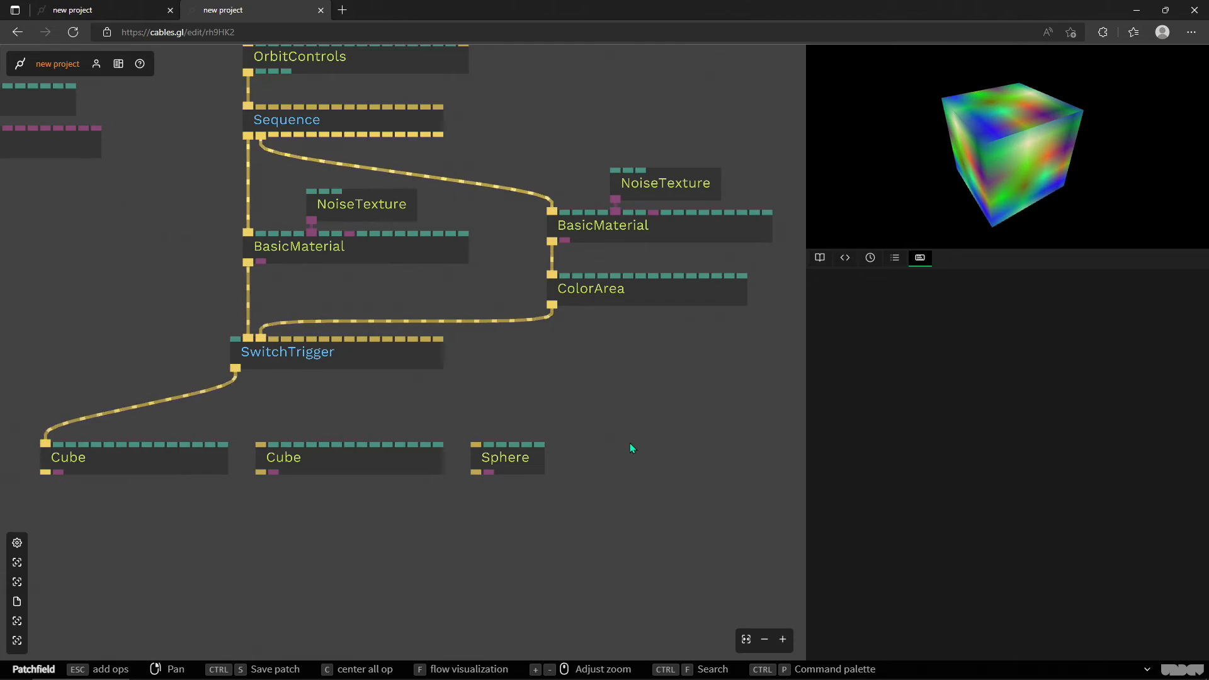
{"action": "left_click", "coordinate": [296, 362]}
{"action": "scroll", "coordinate": [294, 350], "scroll_direction": "up", "scroll_amount": 3}
{"action": "scroll", "coordinate": [293, 342], "scroll_direction": "up", "scroll_amount": 2}
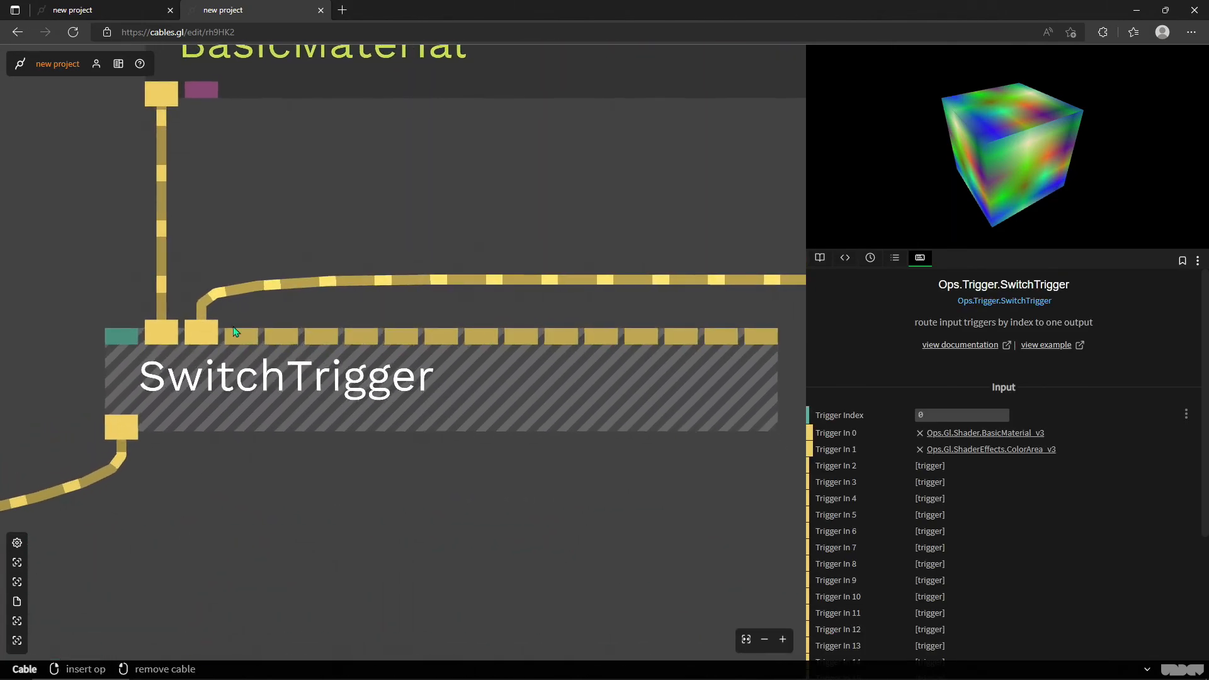
{"action": "scroll", "coordinate": [248, 376], "scroll_direction": "down", "scroll_amount": 5}
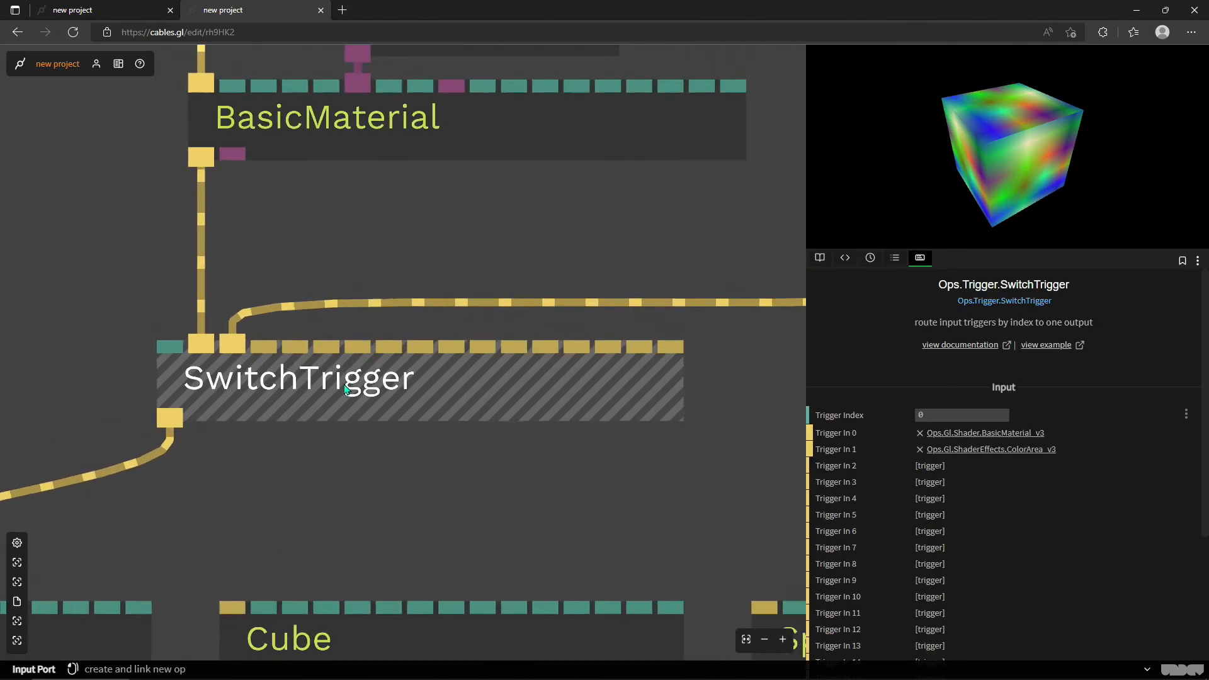
{"action": "left_click_drag", "start_coordinate": [432, 423], "coordinate": [328, 409]}
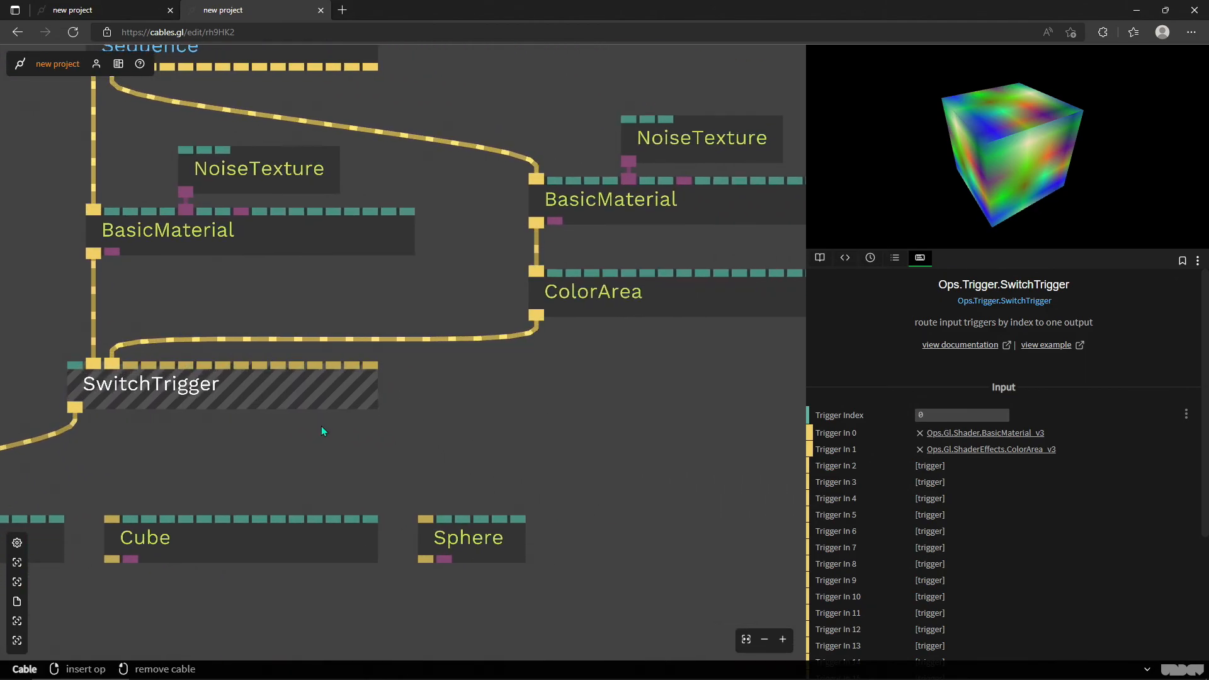
- Add a RouteTrigger op, searching for "route trig", and place it between SwitchTrigger and the mesh ops
{"action": "double_click", "coordinate": [569, 454]}
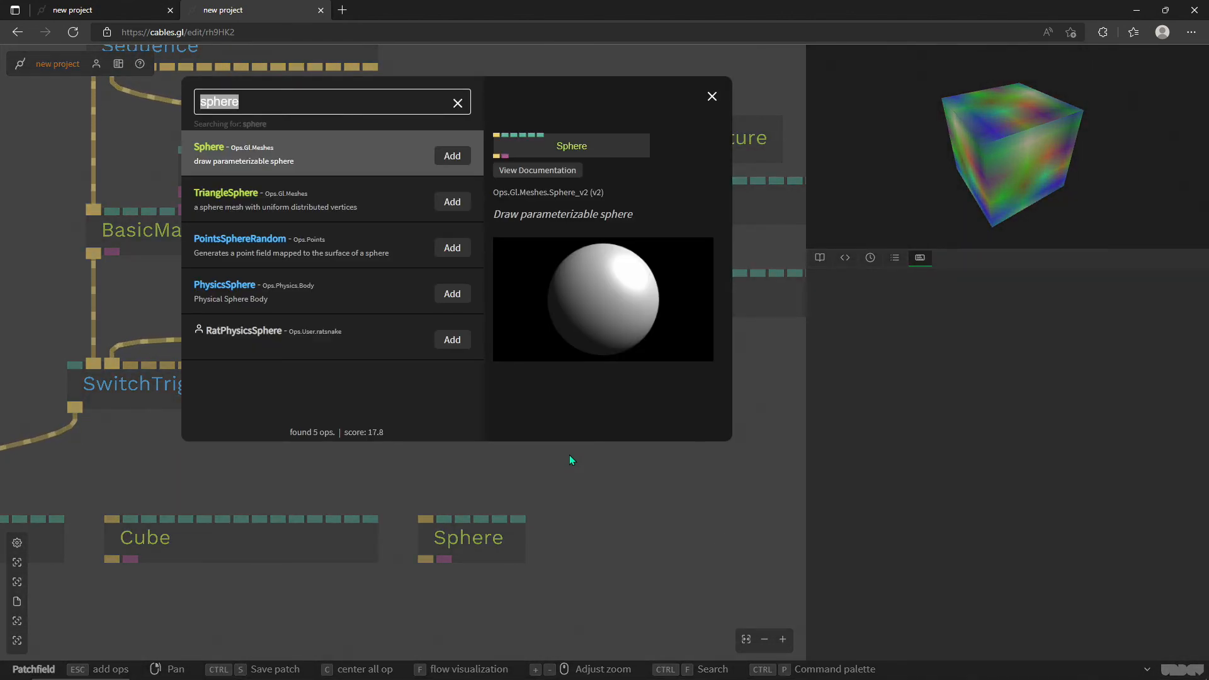
{"action": "type", "text": "r"}
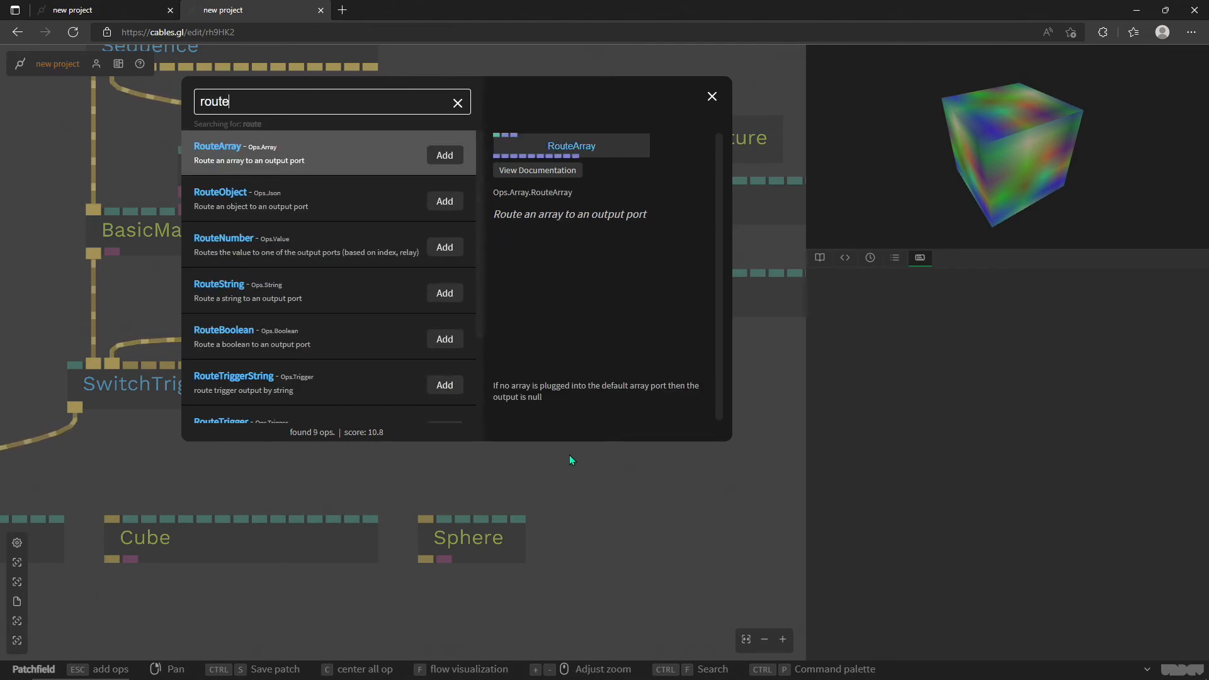
{"action": "type", "text": "oute trig"}
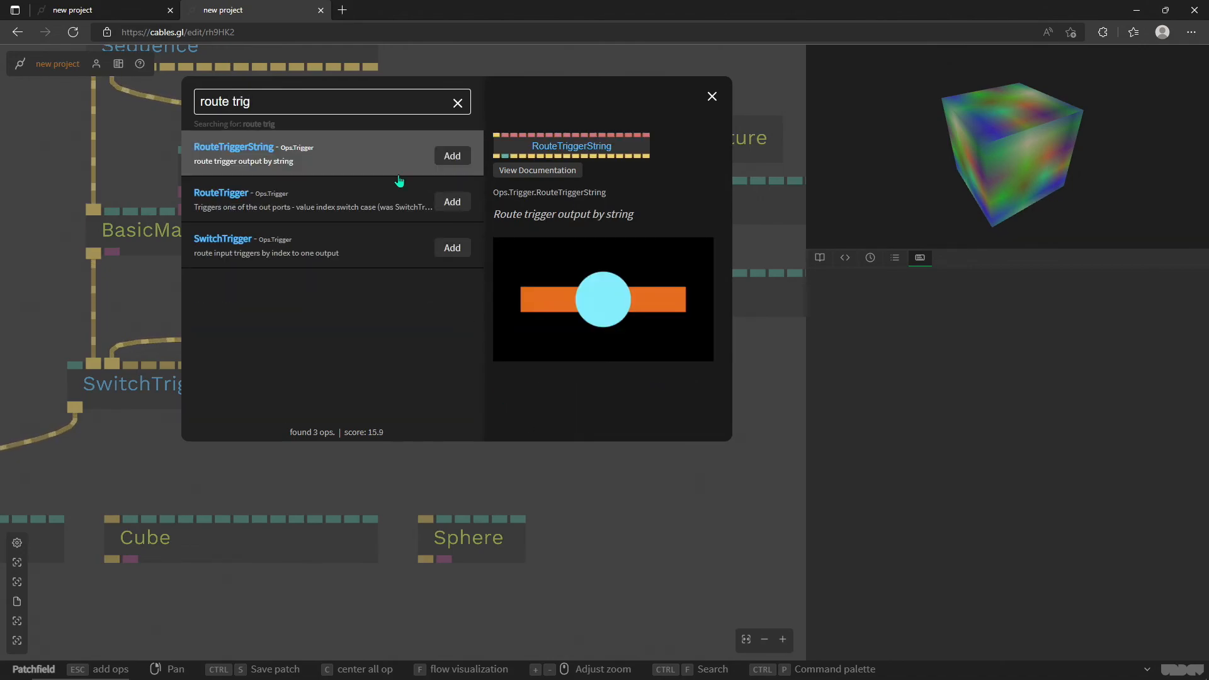
{"action": "left_click", "coordinate": [452, 203]}
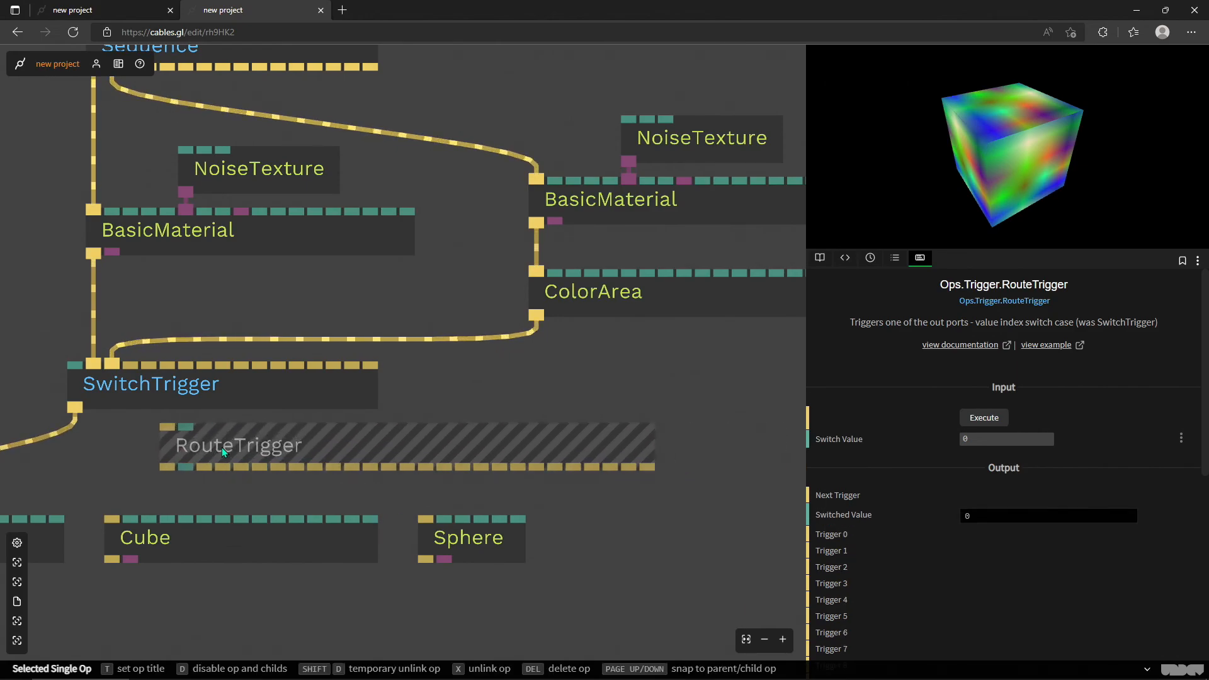
{"action": "left_click_drag", "start_coordinate": [220, 460], "coordinate": [201, 491]}
{"action": "left_click_drag", "start_coordinate": [288, 583], "coordinate": [477, 462]}
{"action": "scroll", "coordinate": [477, 462], "scroll_direction": "down", "scroll_amount": 3}
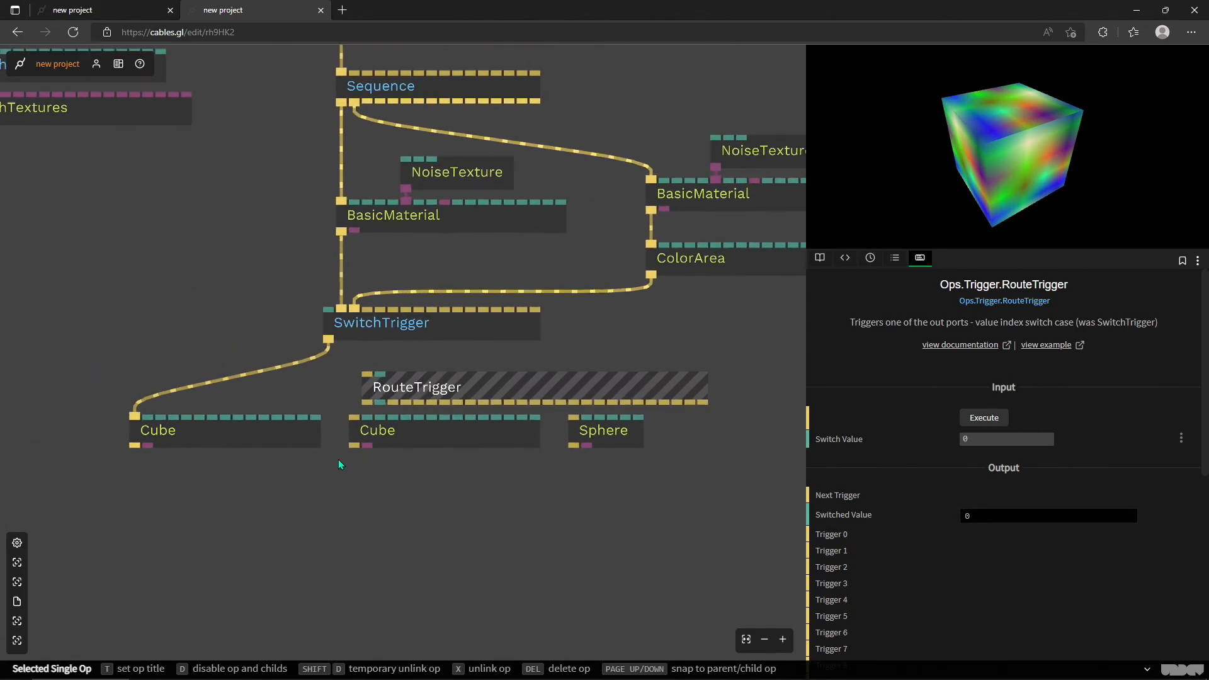
- Link SwitchTrigger's output to RouteTrigger and connect its Trigger 0, 1 and 2 outputs to the two Cubes and the Sphere
{"action": "left_click_drag", "start_coordinate": [138, 418], "coordinate": [391, 386]}
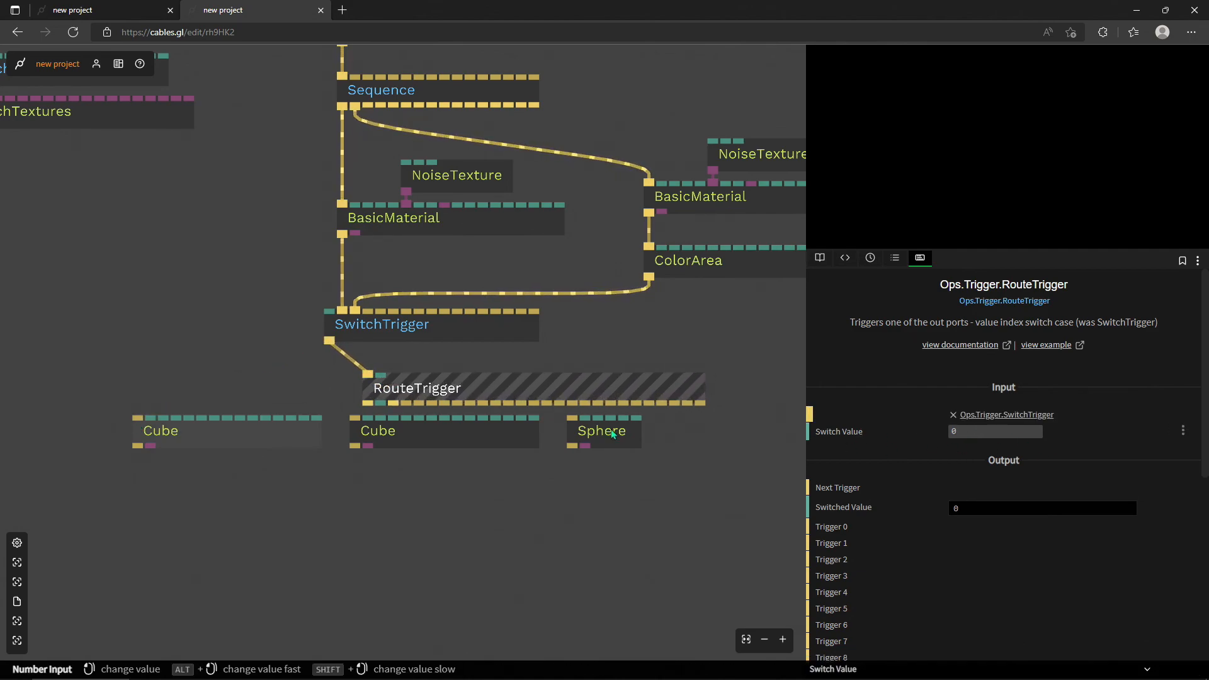
{"action": "left_click_drag", "start_coordinate": [418, 396], "coordinate": [374, 374]}
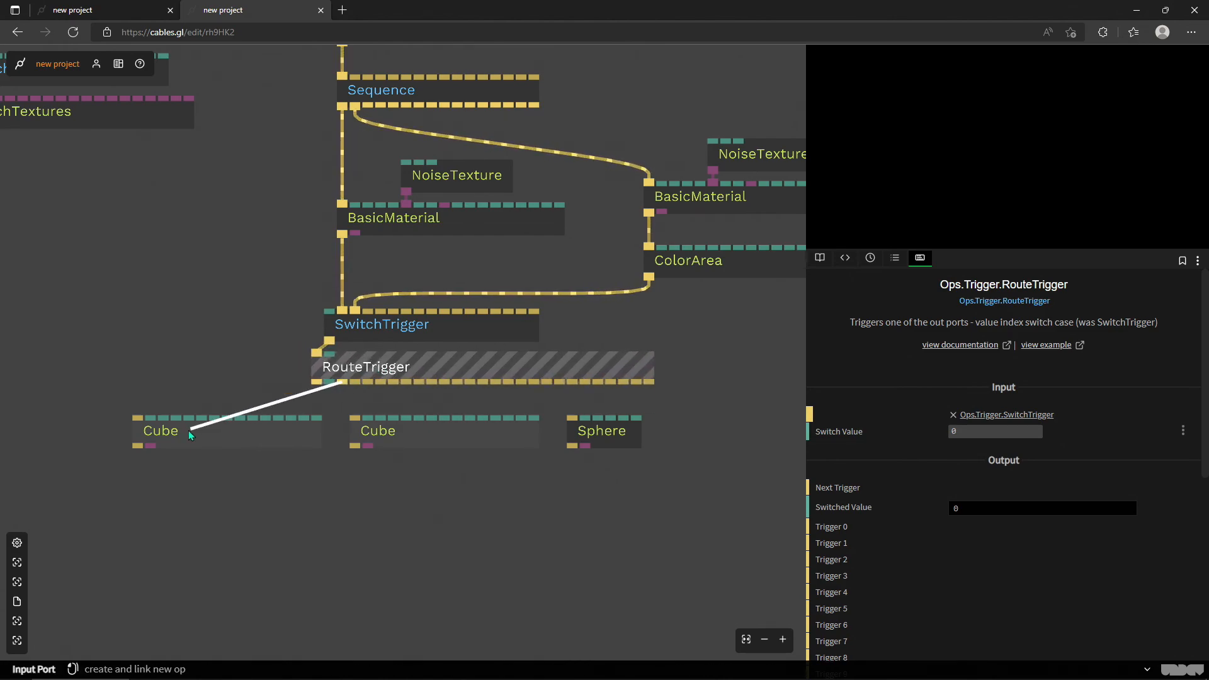
{"action": "left_click_drag", "start_coordinate": [181, 434], "coordinate": [180, 435]}
{"action": "left_click_drag", "start_coordinate": [356, 382], "coordinate": [370, 440]}
{"action": "left_click_drag", "start_coordinate": [368, 382], "coordinate": [619, 435]}
- Test the routing by setting RouteTrigger's Switch Value to 1 and to 2
{"action": "left_click", "coordinate": [995, 432]}
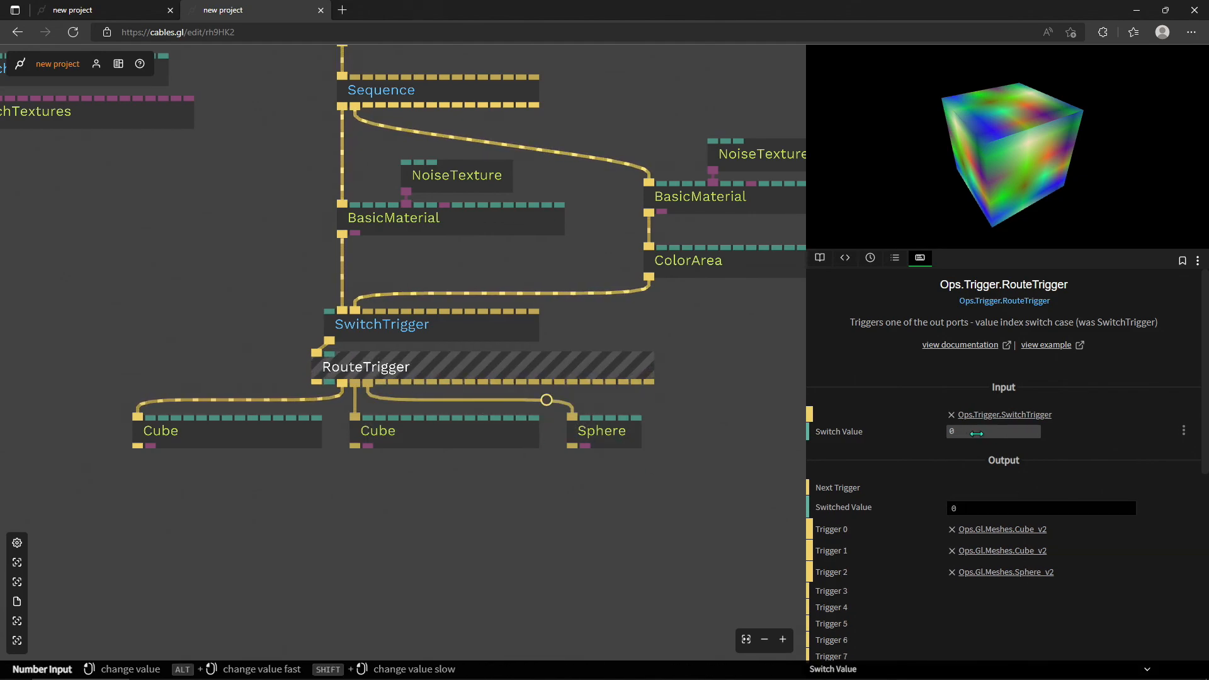
{"action": "type", "text": "1"}
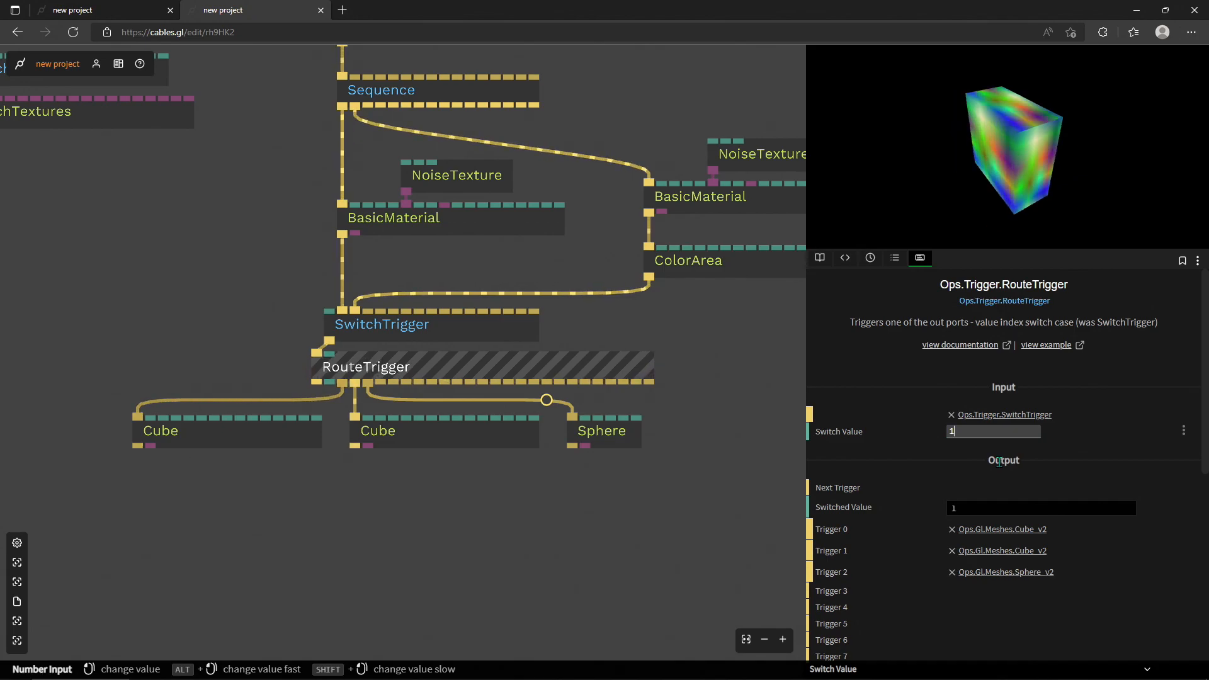
{"action": "left_click_drag", "start_coordinate": [963, 434], "coordinate": [932, 439]}
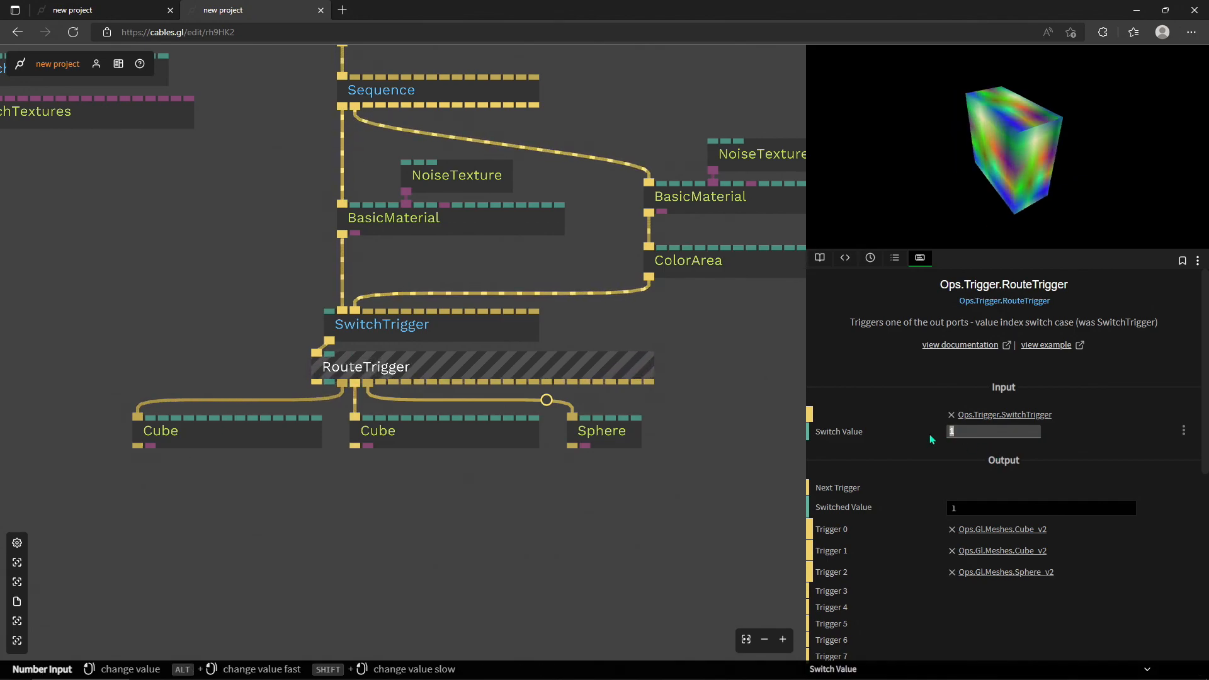
{"action": "type", "text": "2"}
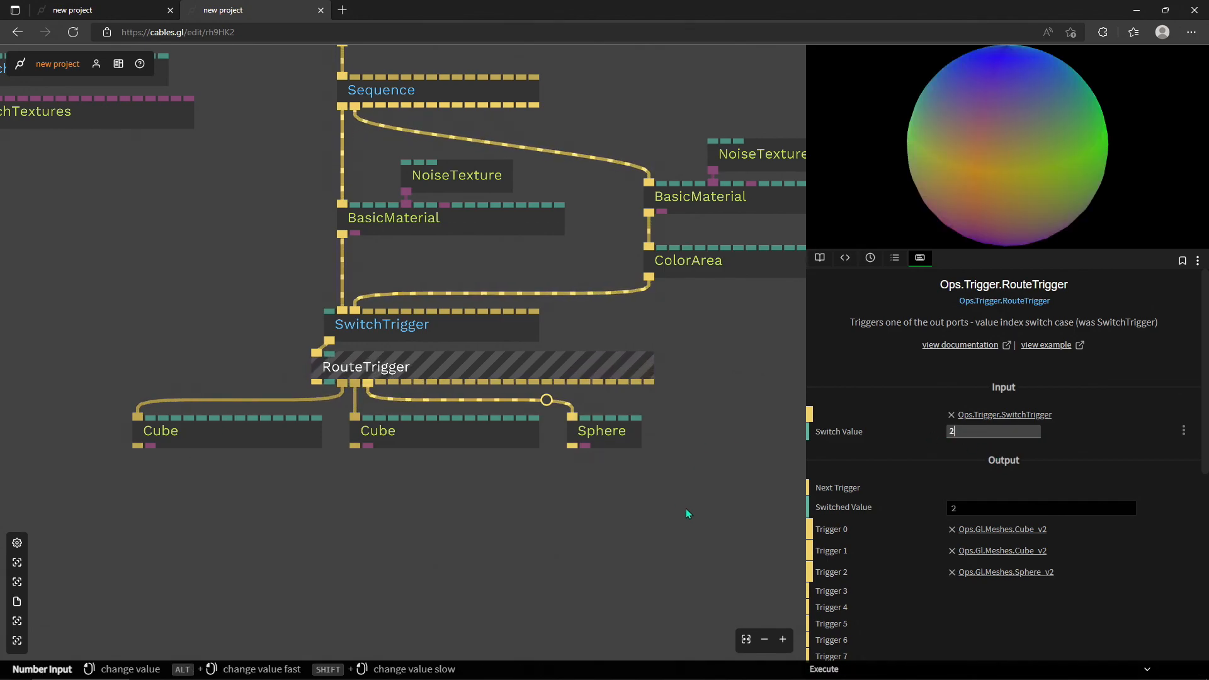
- Move RouteTrigger and its three mesh ops together further down beneath SwitchTrigger
{"action": "left_click_drag", "start_coordinate": [686, 546], "coordinate": [126, 353]}
{"action": "left_click_drag", "start_coordinate": [467, 379], "coordinate": [478, 426]}
{"action": "left_click", "coordinate": [536, 378]}
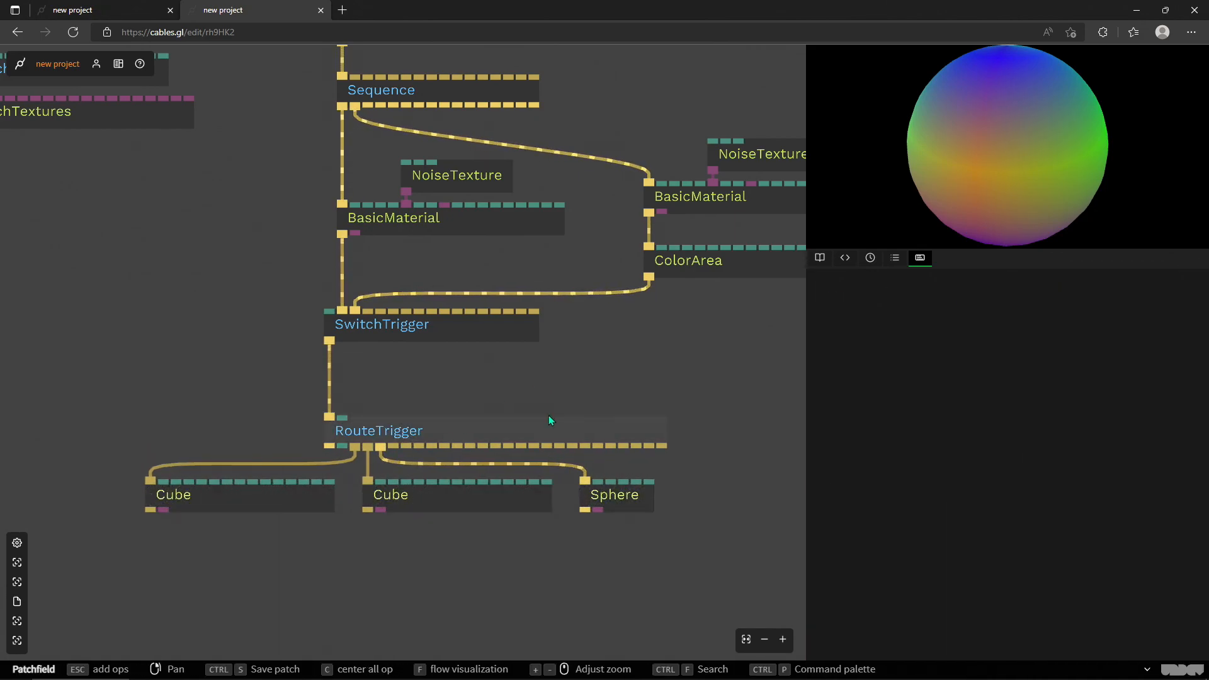